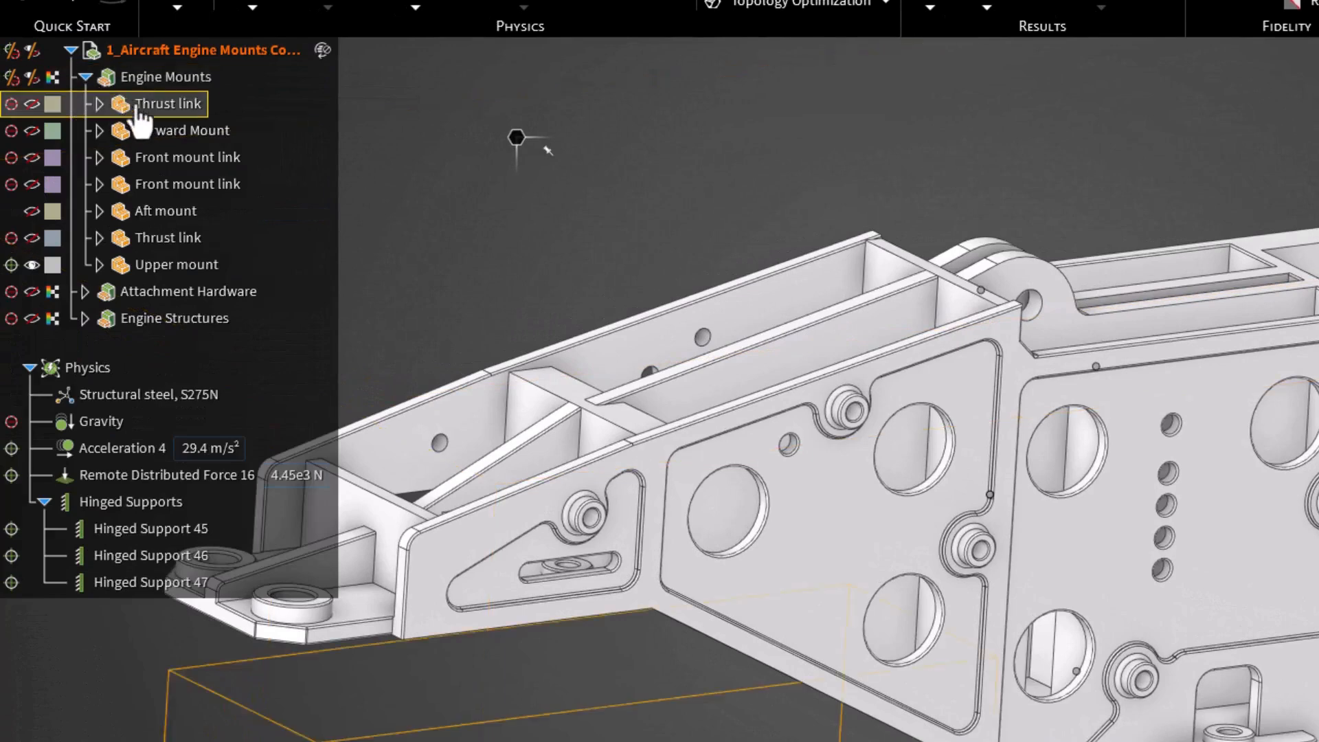
- Include the Forward Mount, both Front mount links and Mount attachment hardware in the physics, and show them along with the Aft mount
click(169, 135)
ctrl+click(196, 160)
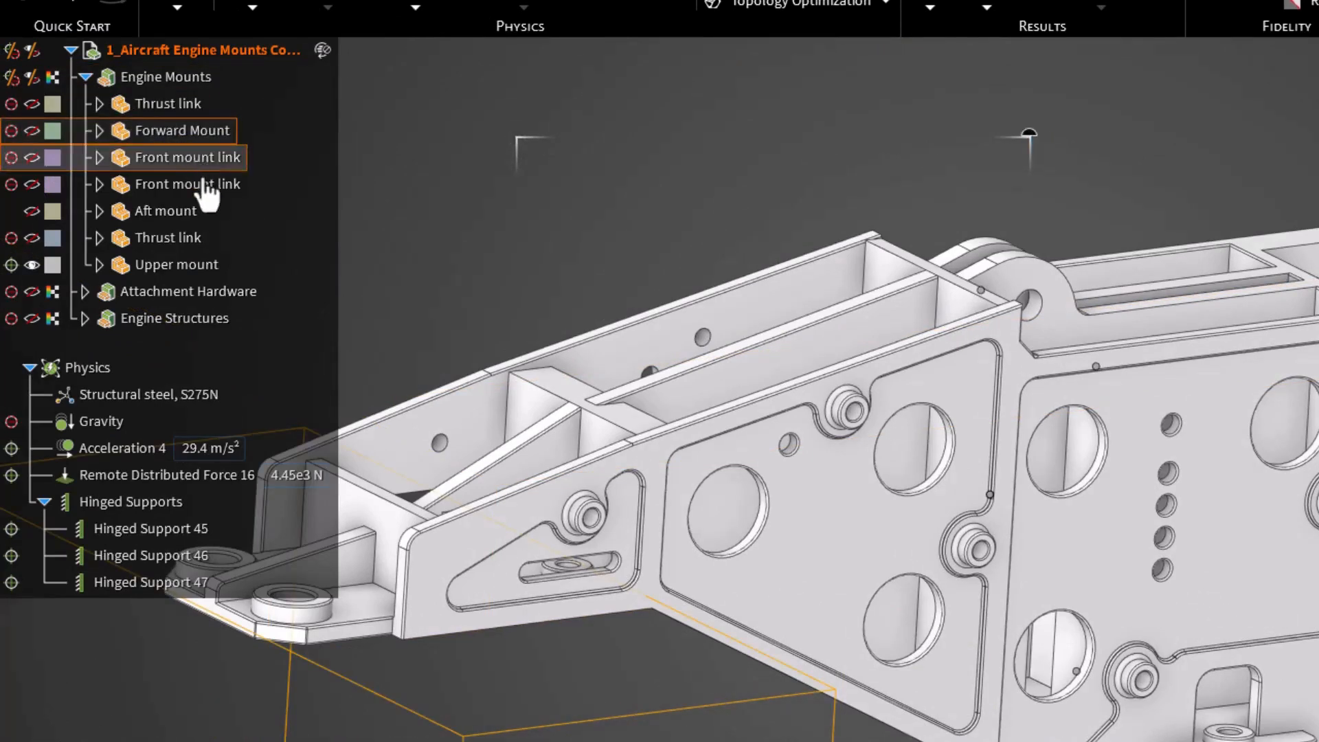
ctrl+click(205, 184)
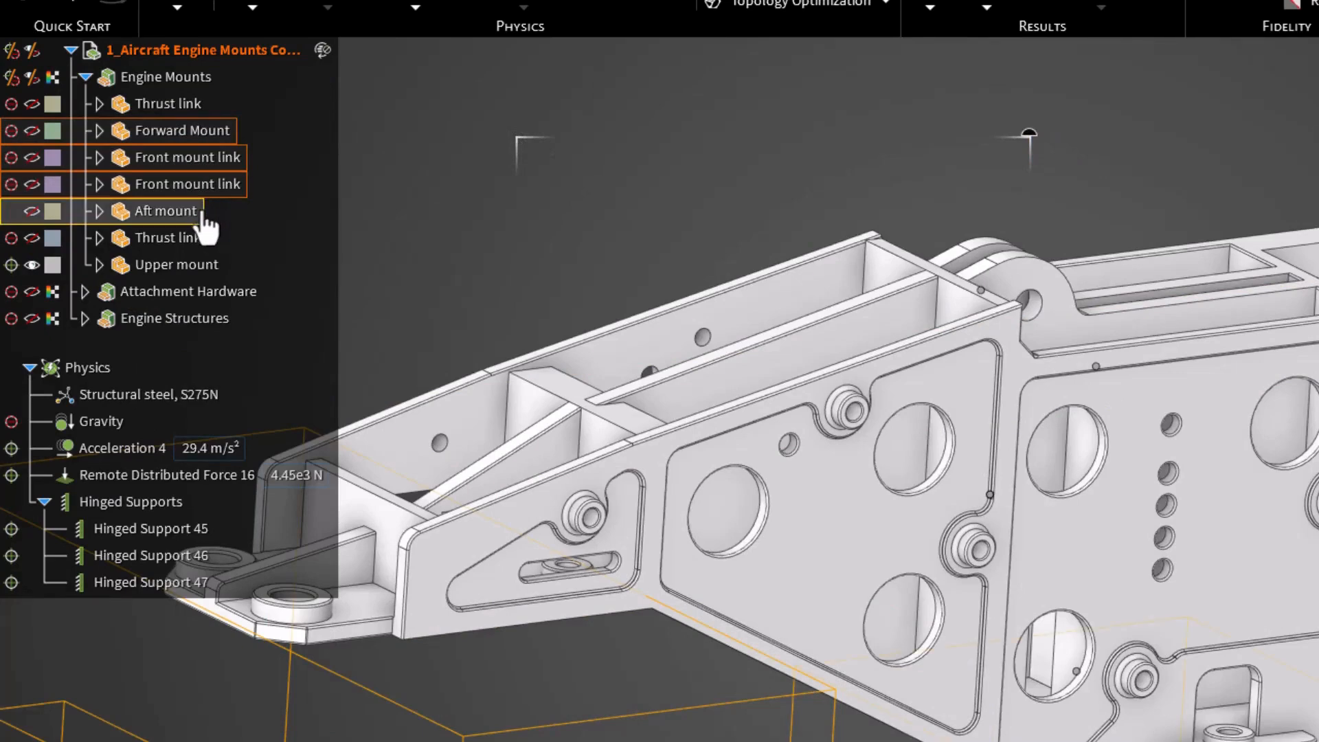
ctrl+click(204, 215)
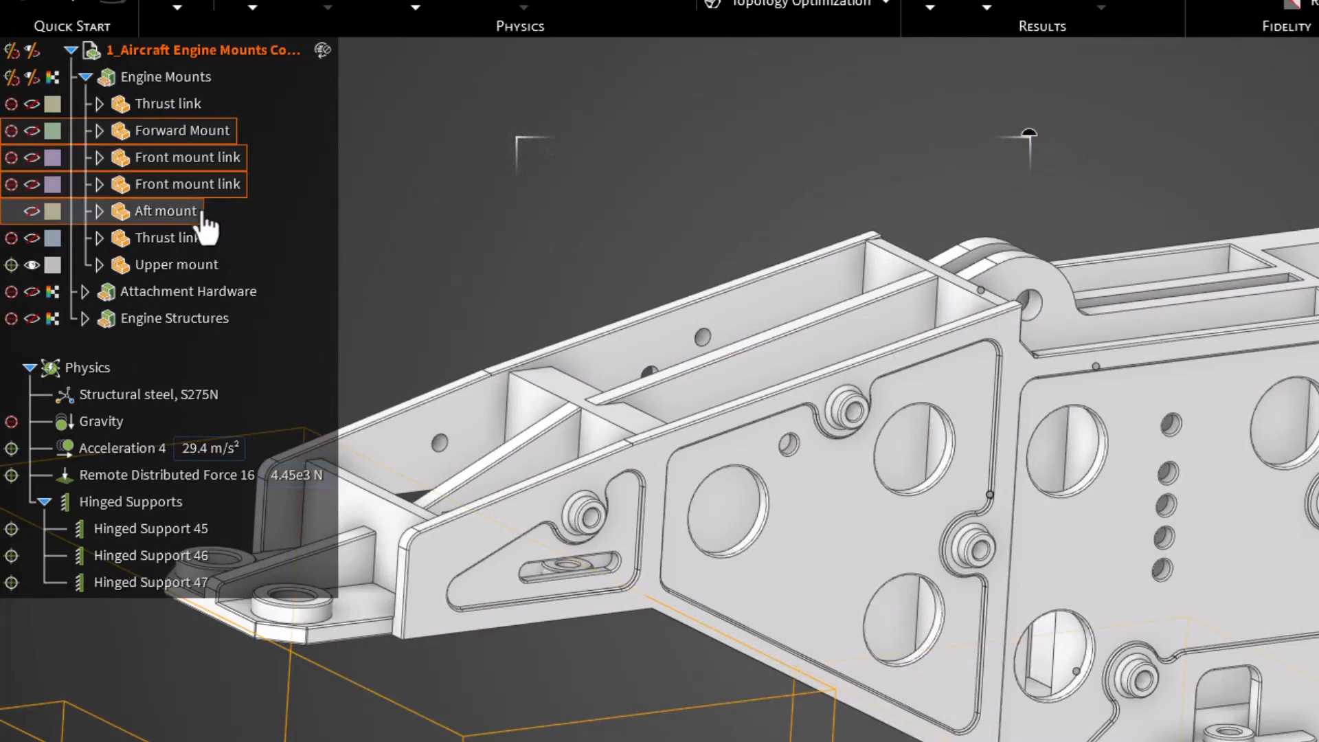
click(85, 291)
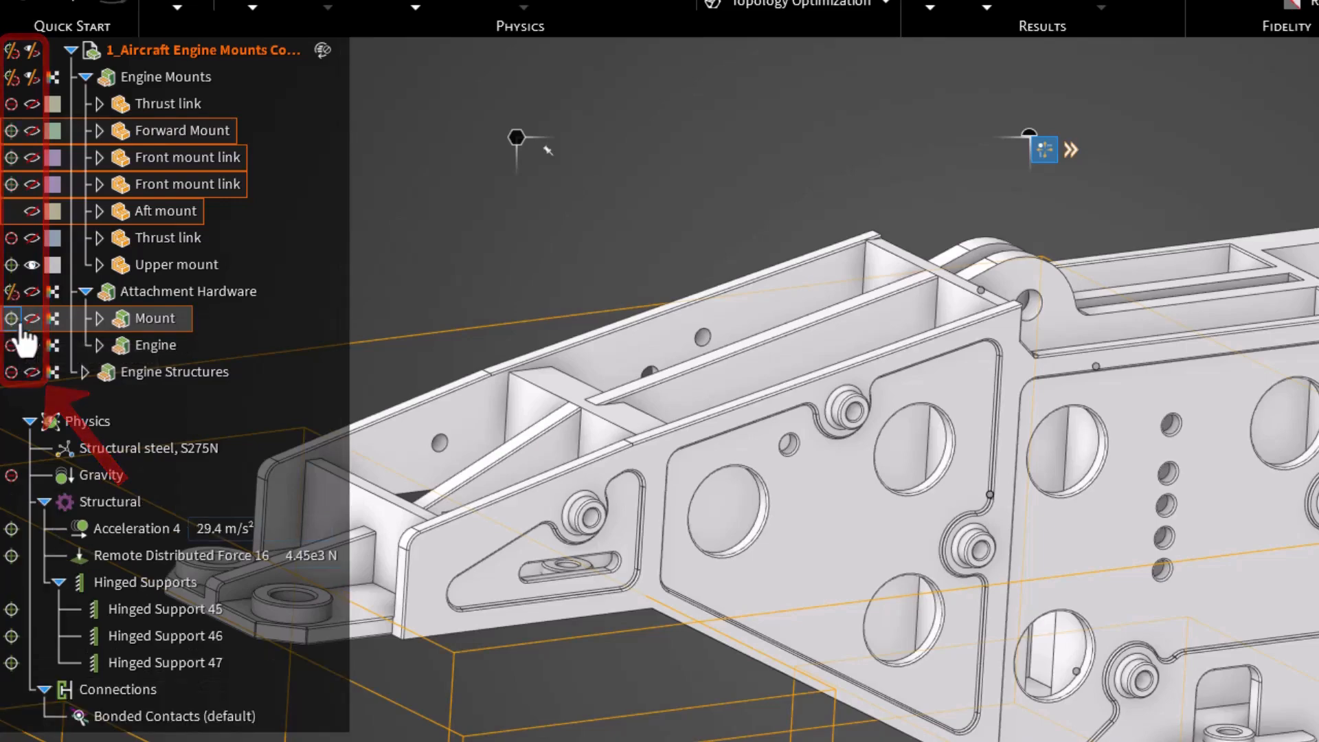
click(11, 320)
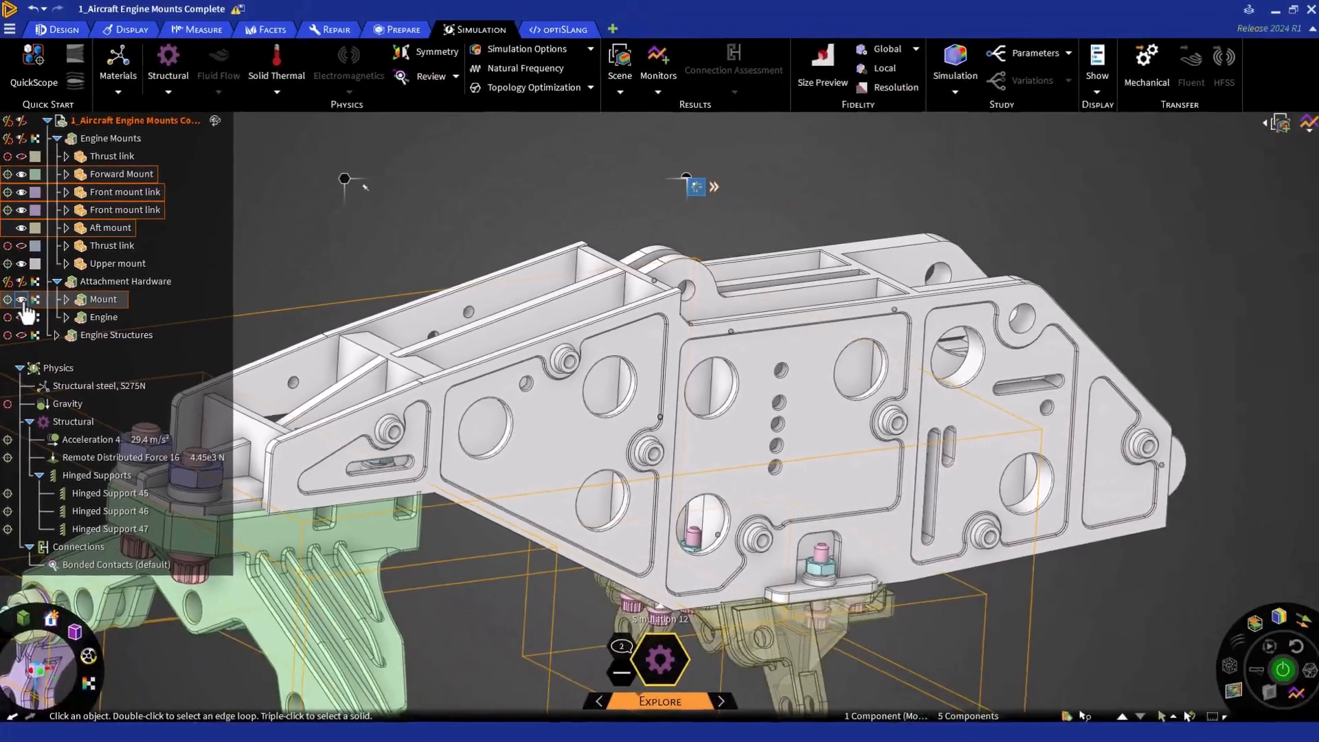
click(242, 275)
key(z)
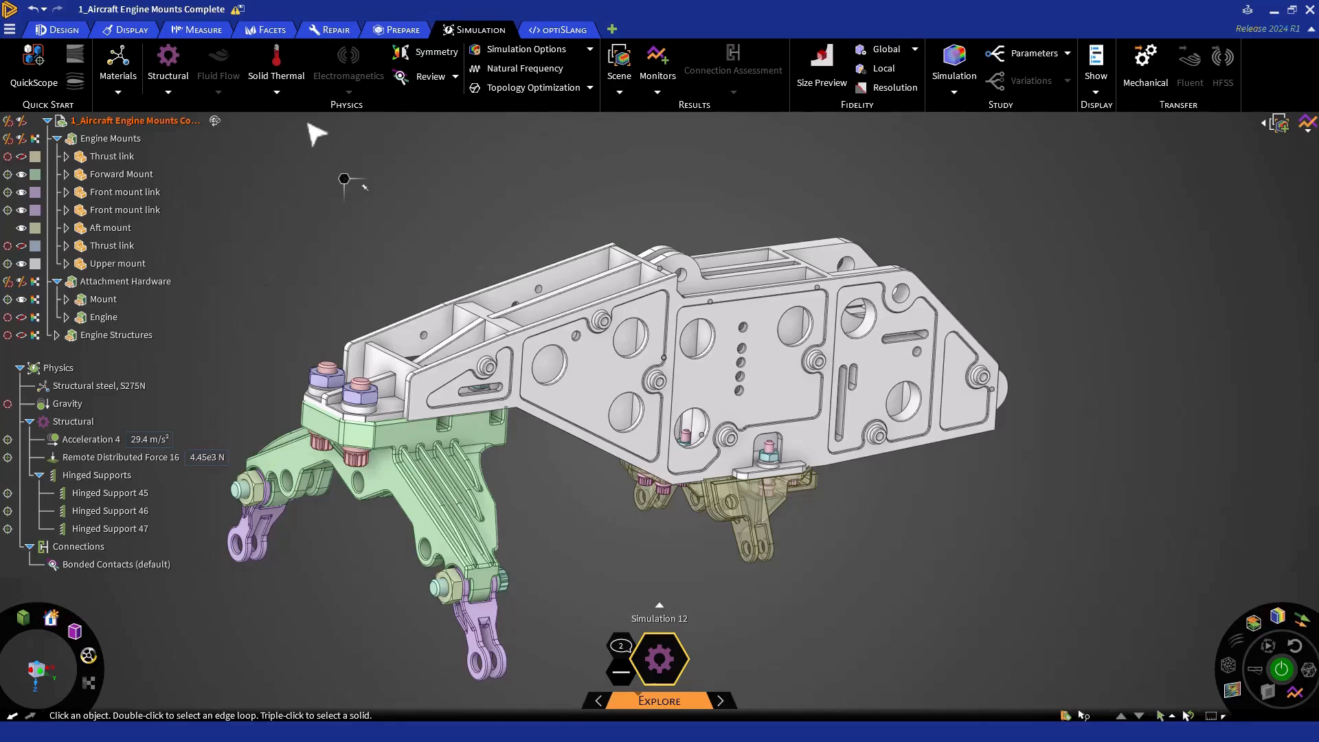
- Close the open Aft mount surface body into a solid by repairing its missing face with the Patch option
click(328, 30)
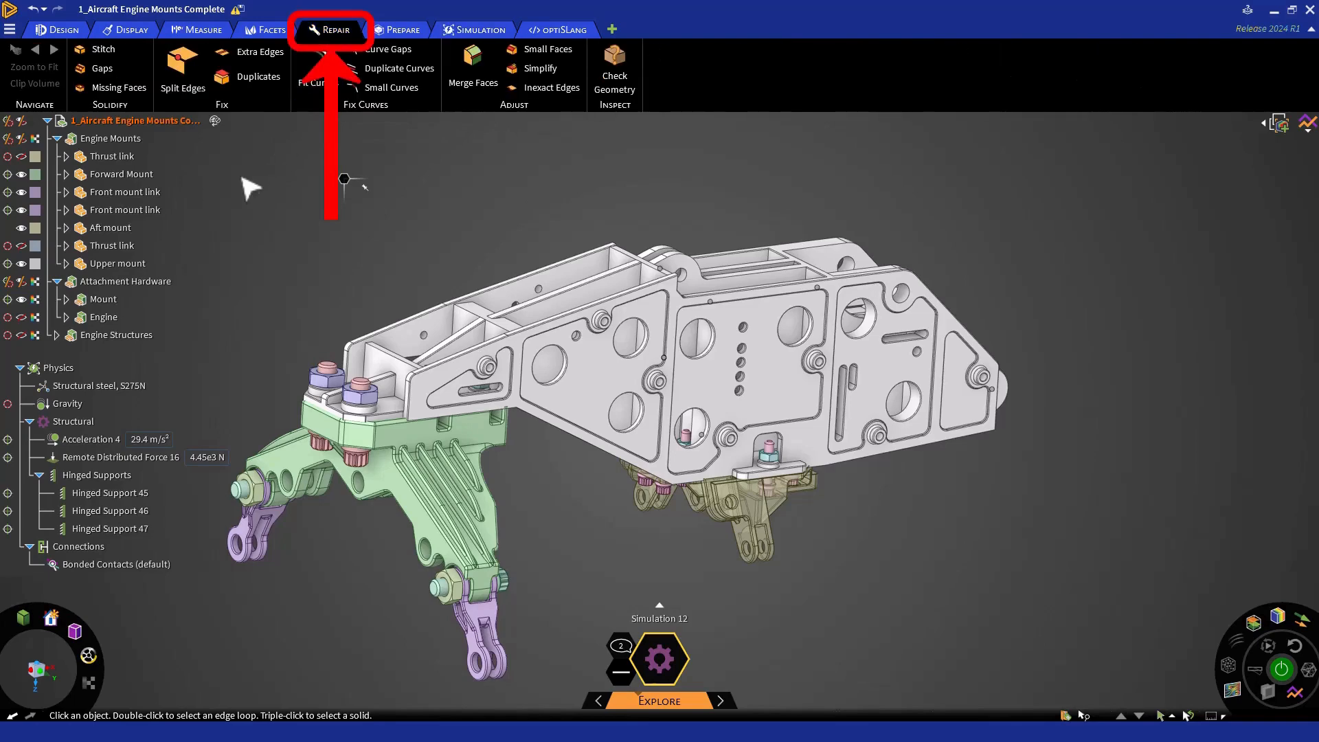
click(161, 227)
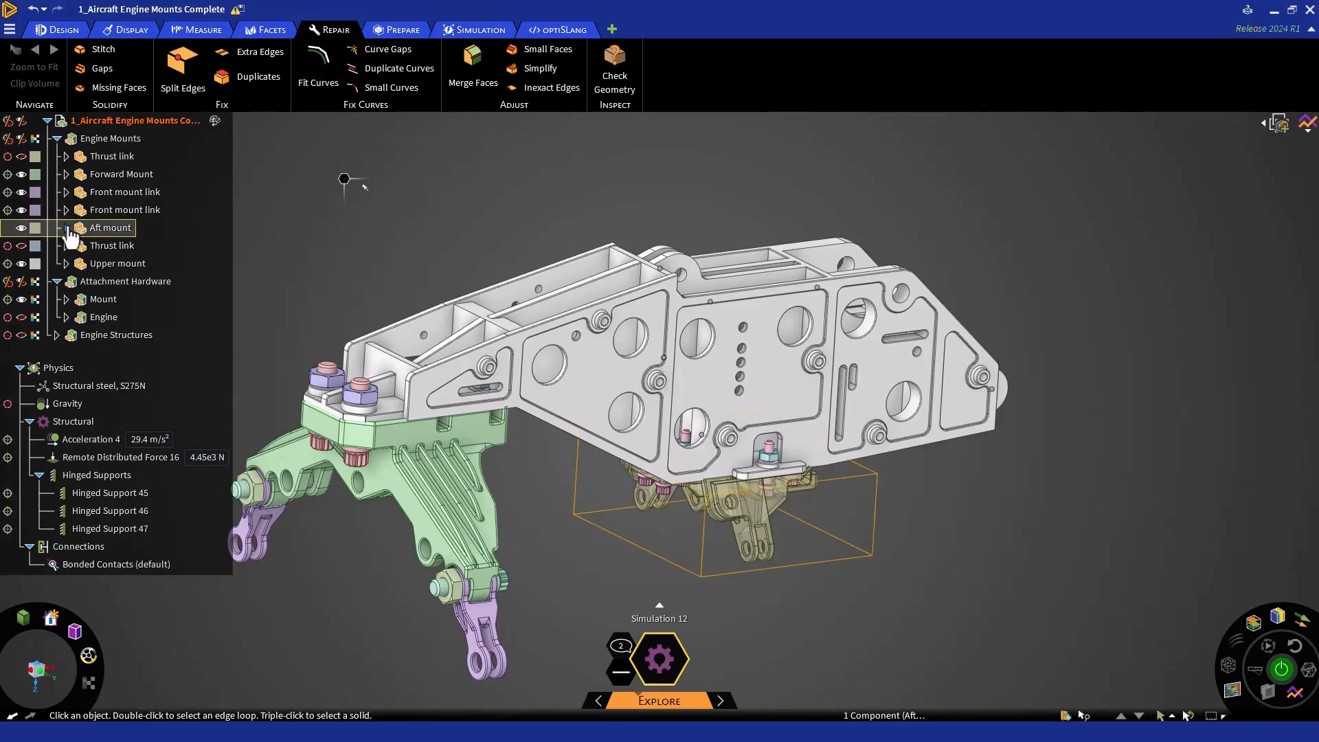
click(67, 227)
click(89, 245)
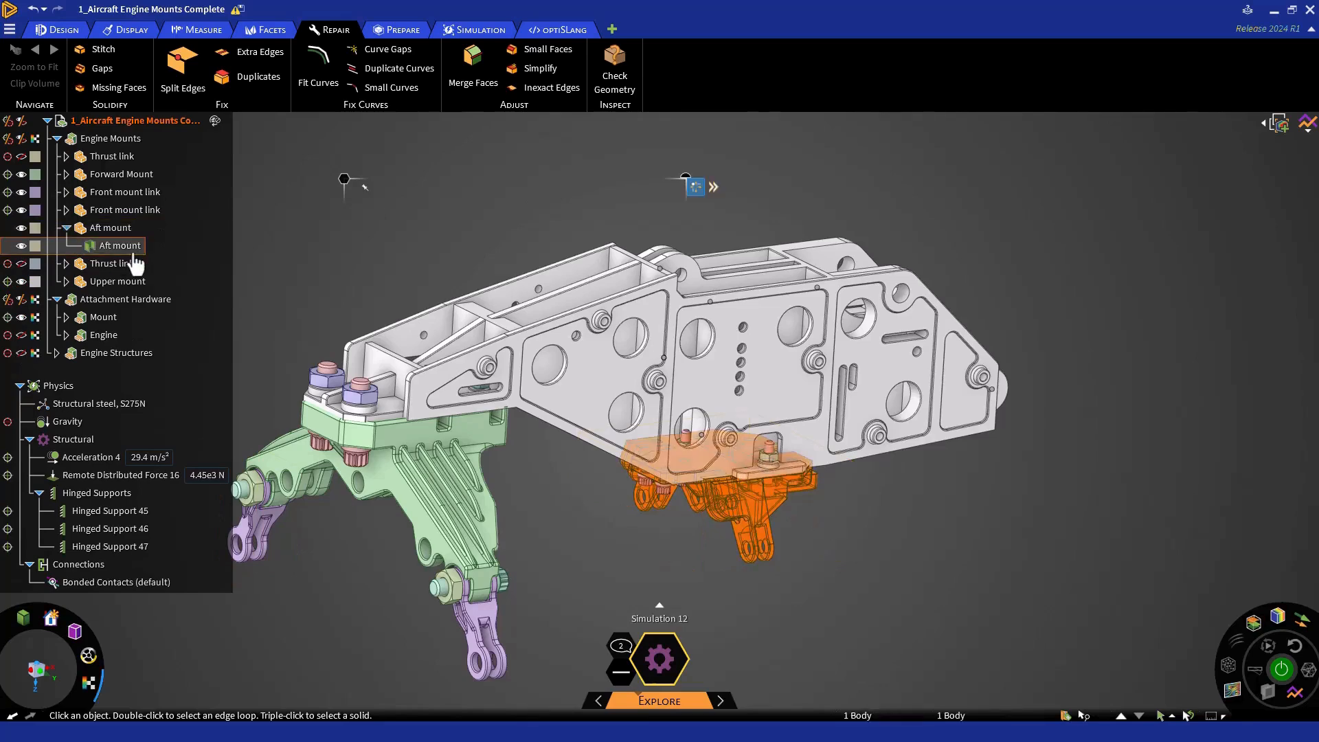
click(713, 528)
middle_drag(713, 528, 721, 520)
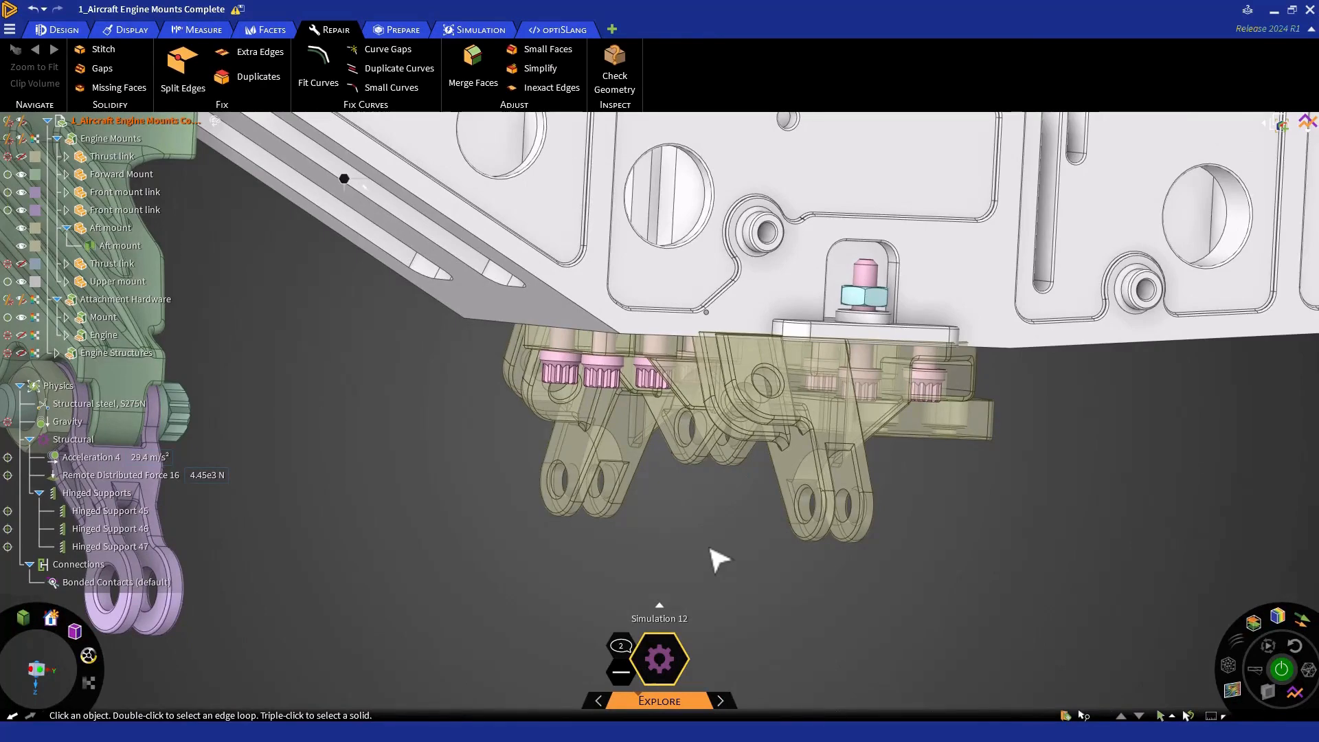
click(138, 97)
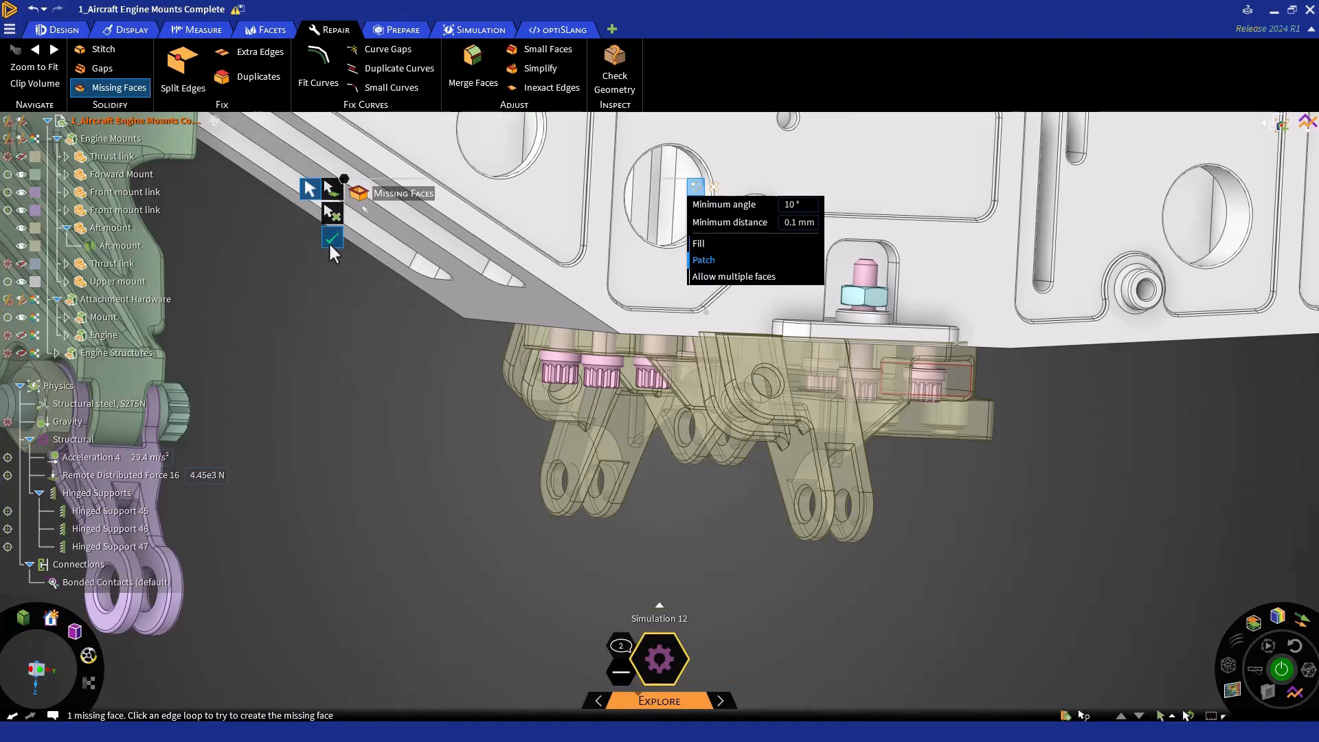
click(331, 238)
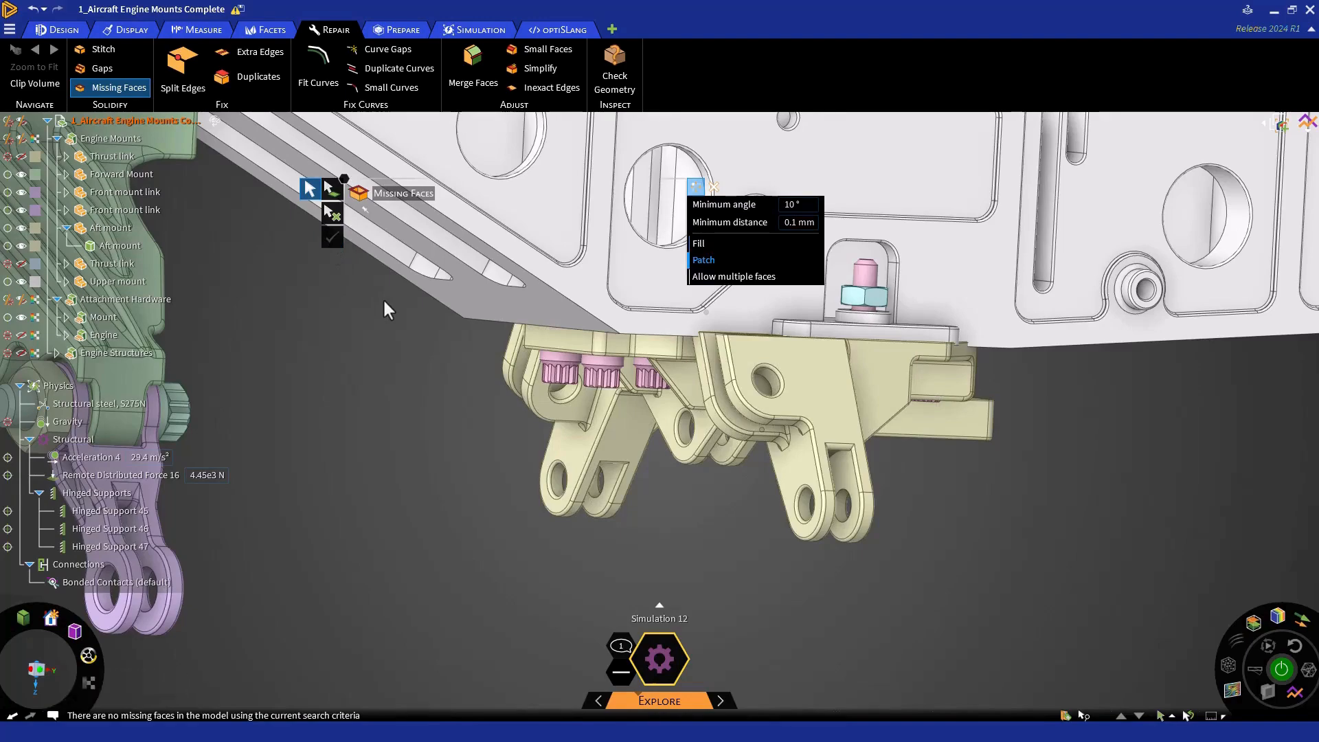
- Fix all detected split edges in the assembly and remove the extra edge set from the upper mount
key(z)
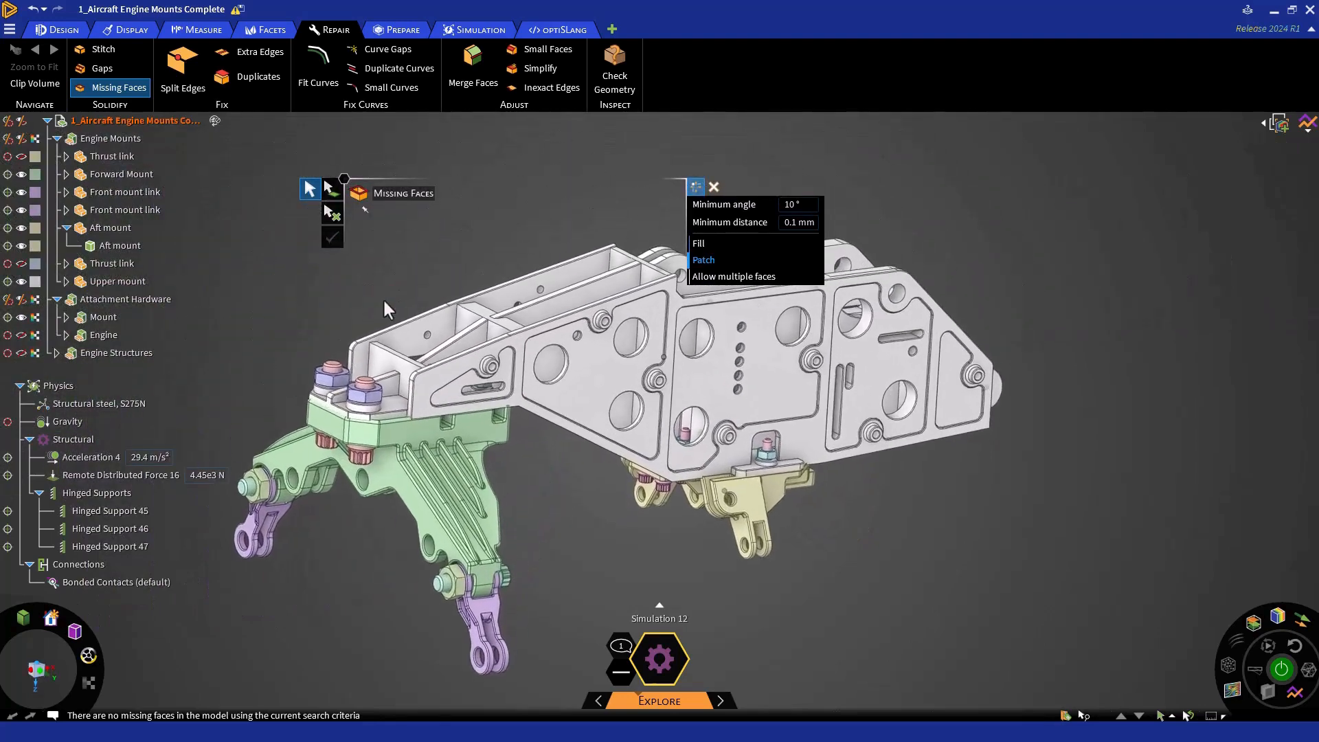
click(187, 78)
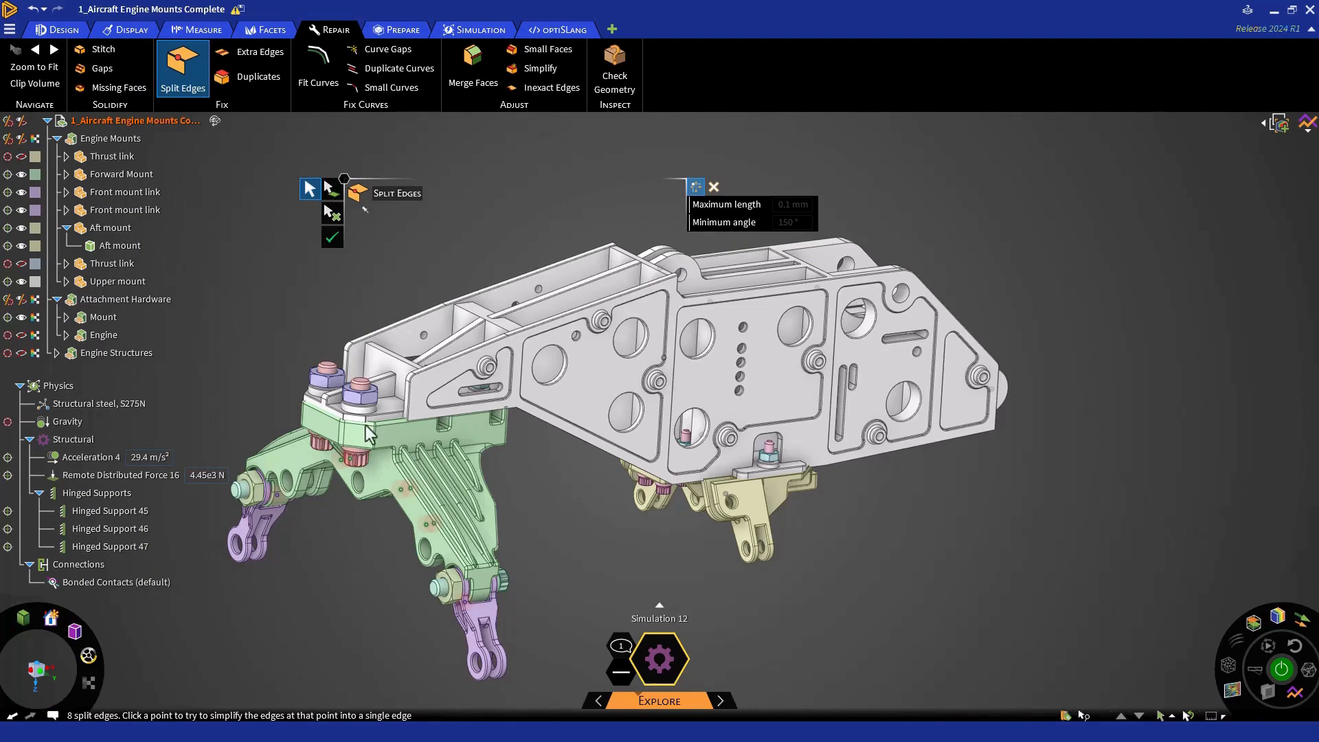
click(325, 238)
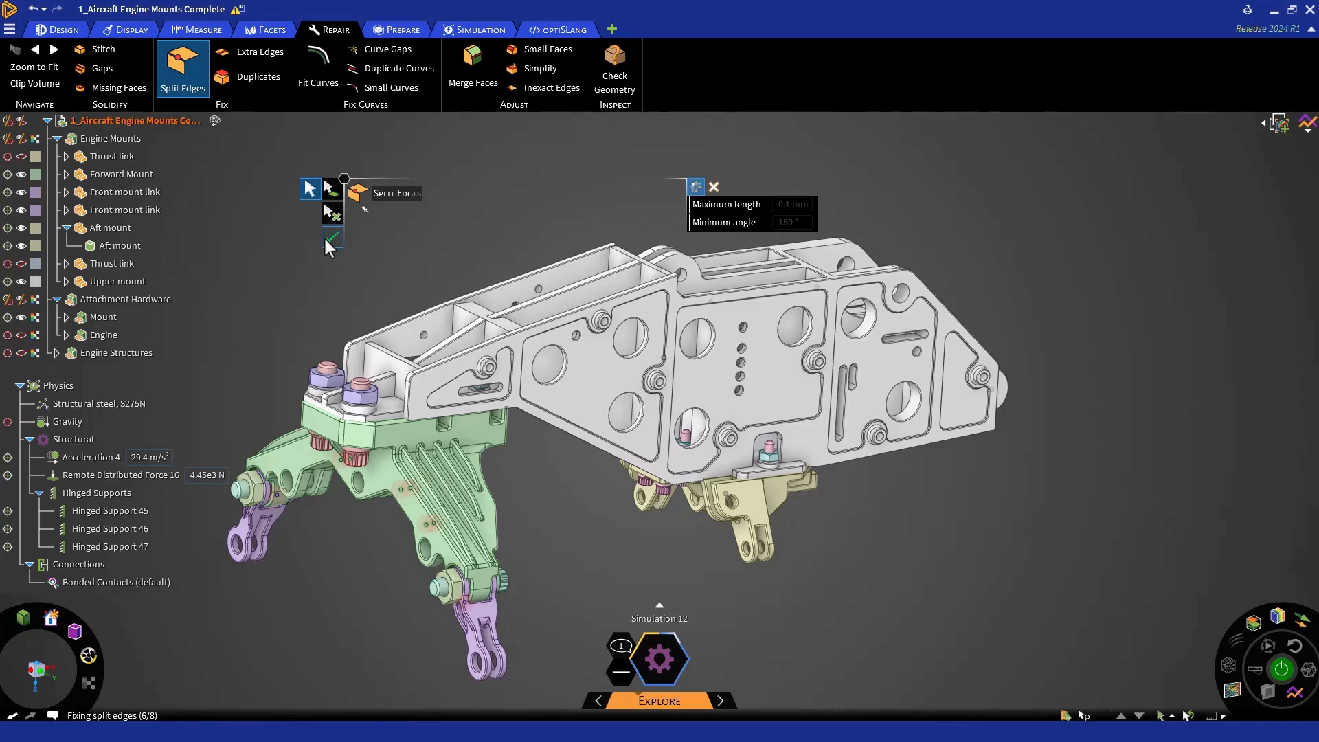
click(256, 62)
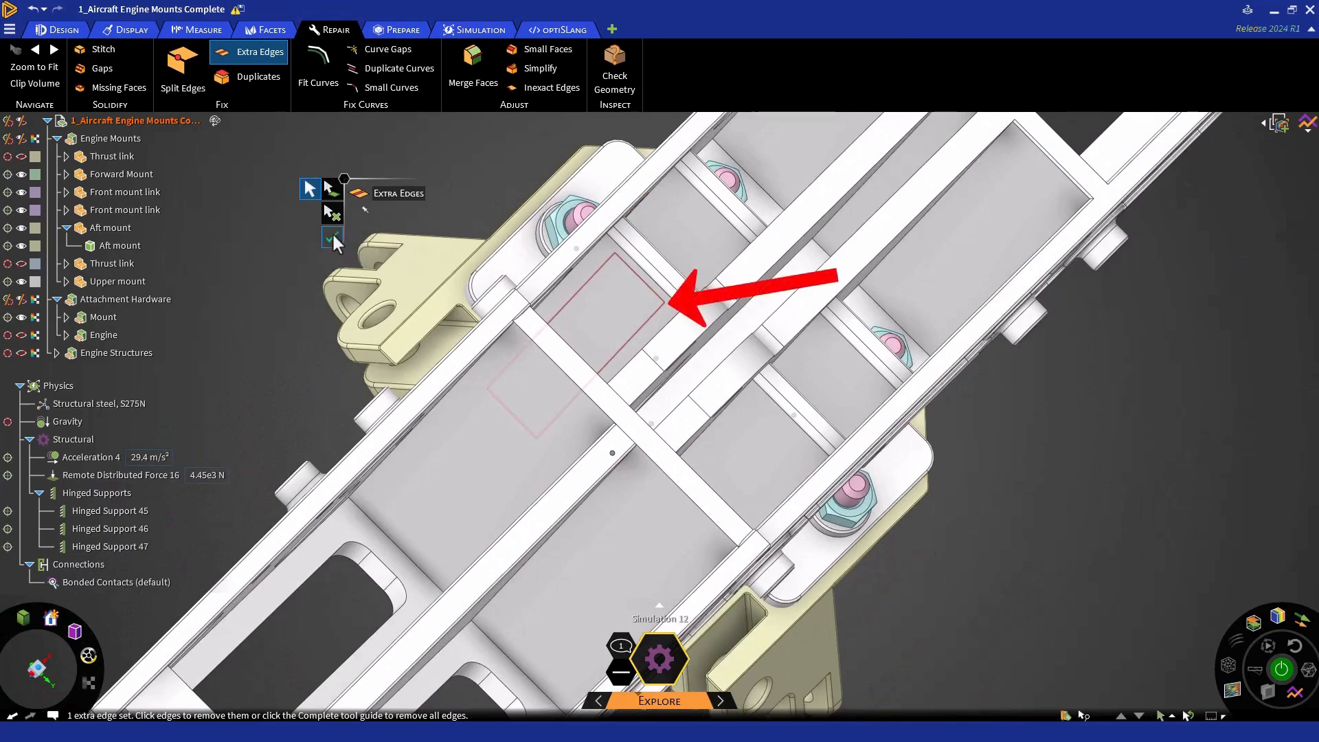
click(332, 235)
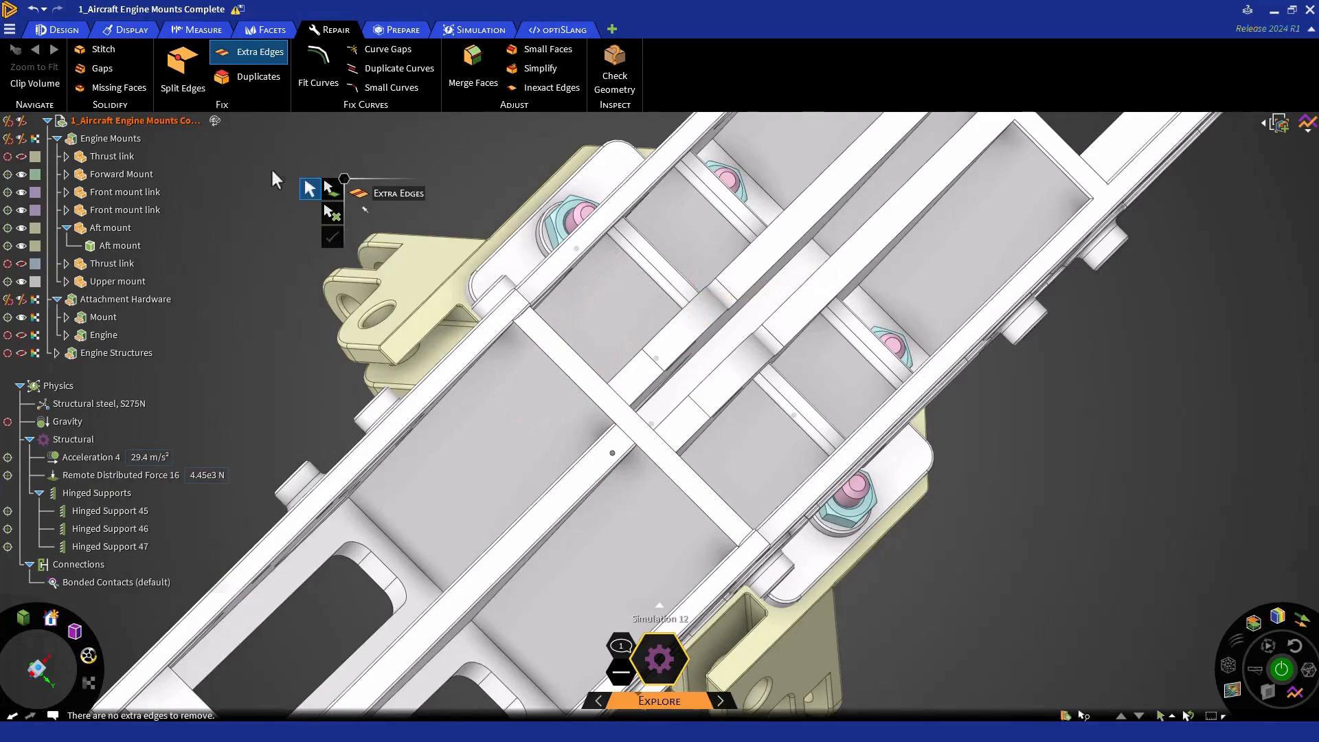
- Check the visible assembly for duplicate faces
click(248, 83)
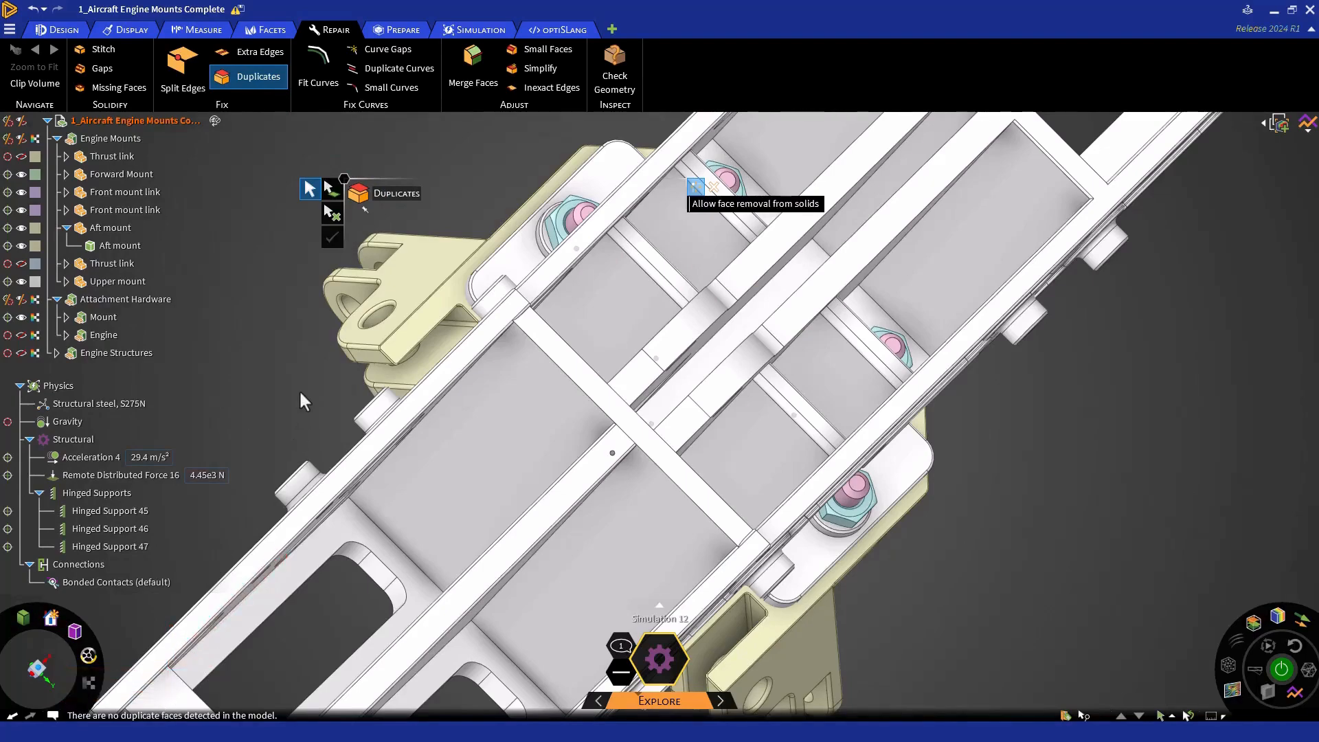
key(Escape)
key(z)
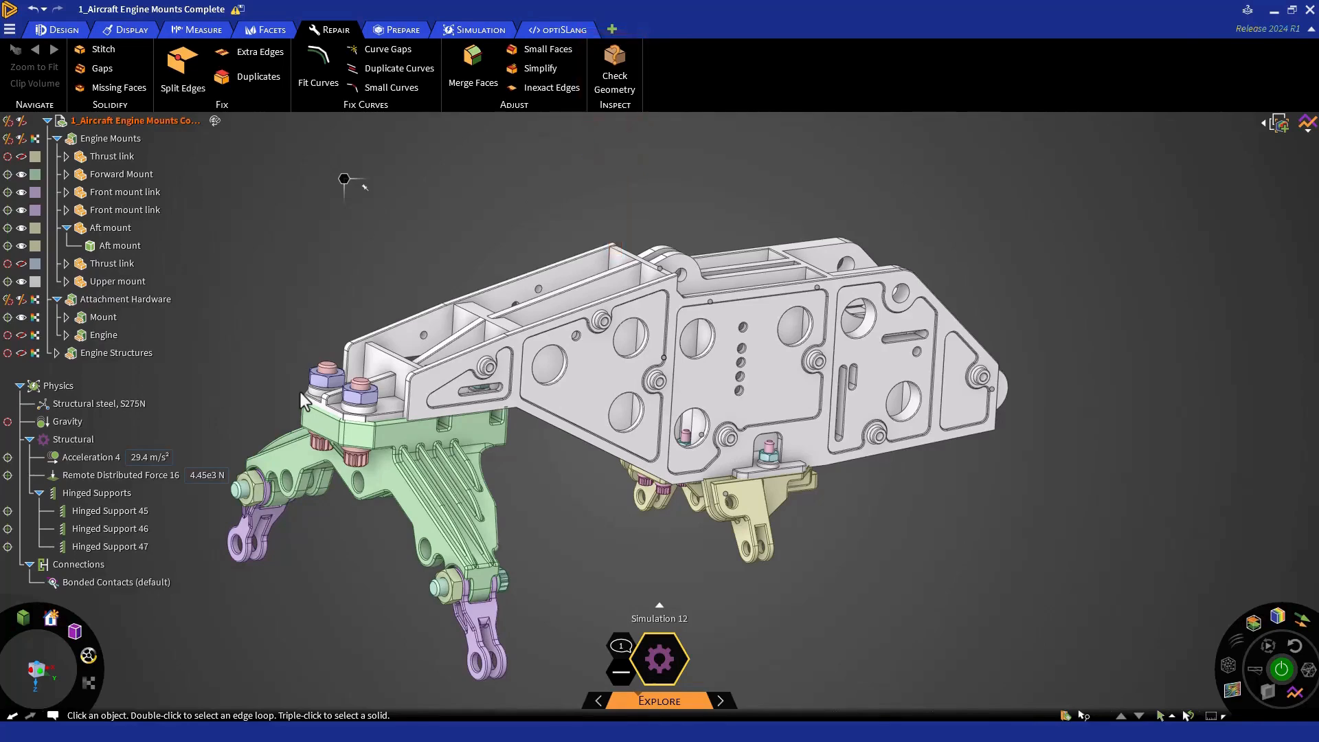
- Check the assembly for interfering regions between the mounts and attachment hardware without subtracting any of them
click(397, 31)
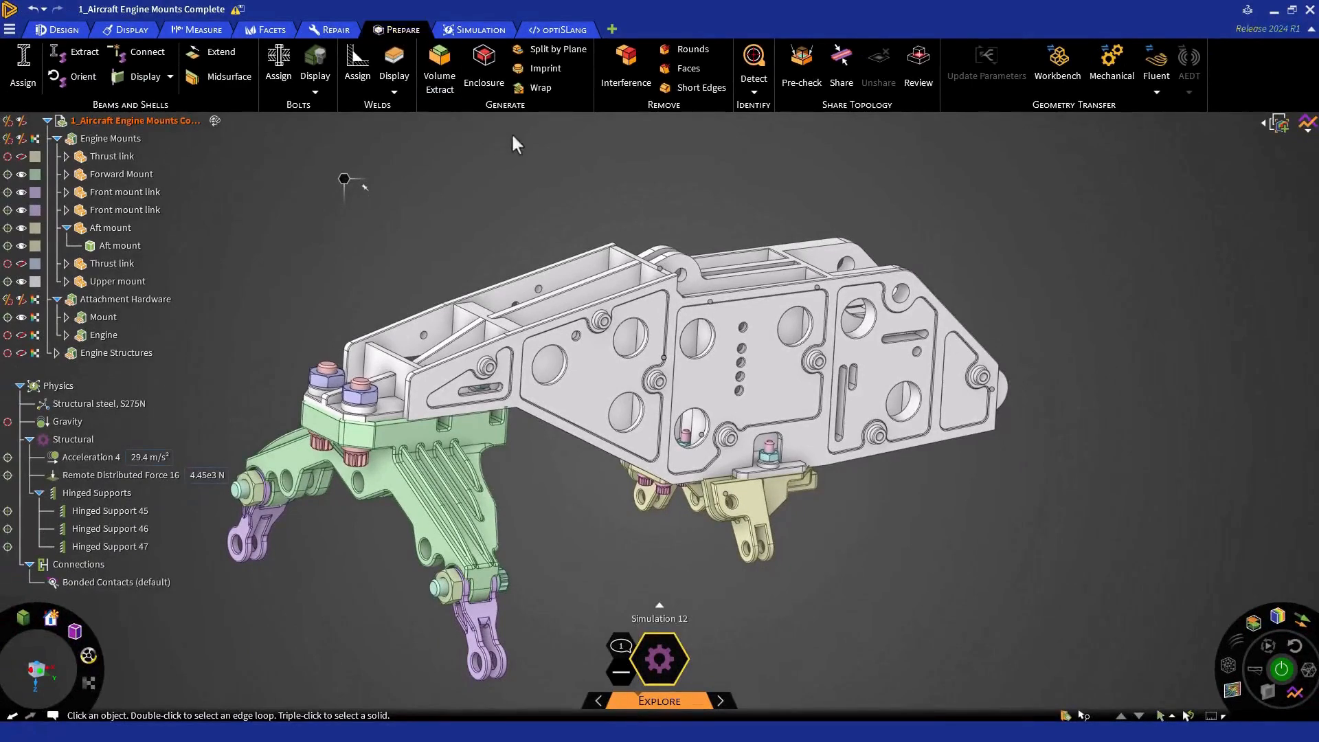
click(620, 82)
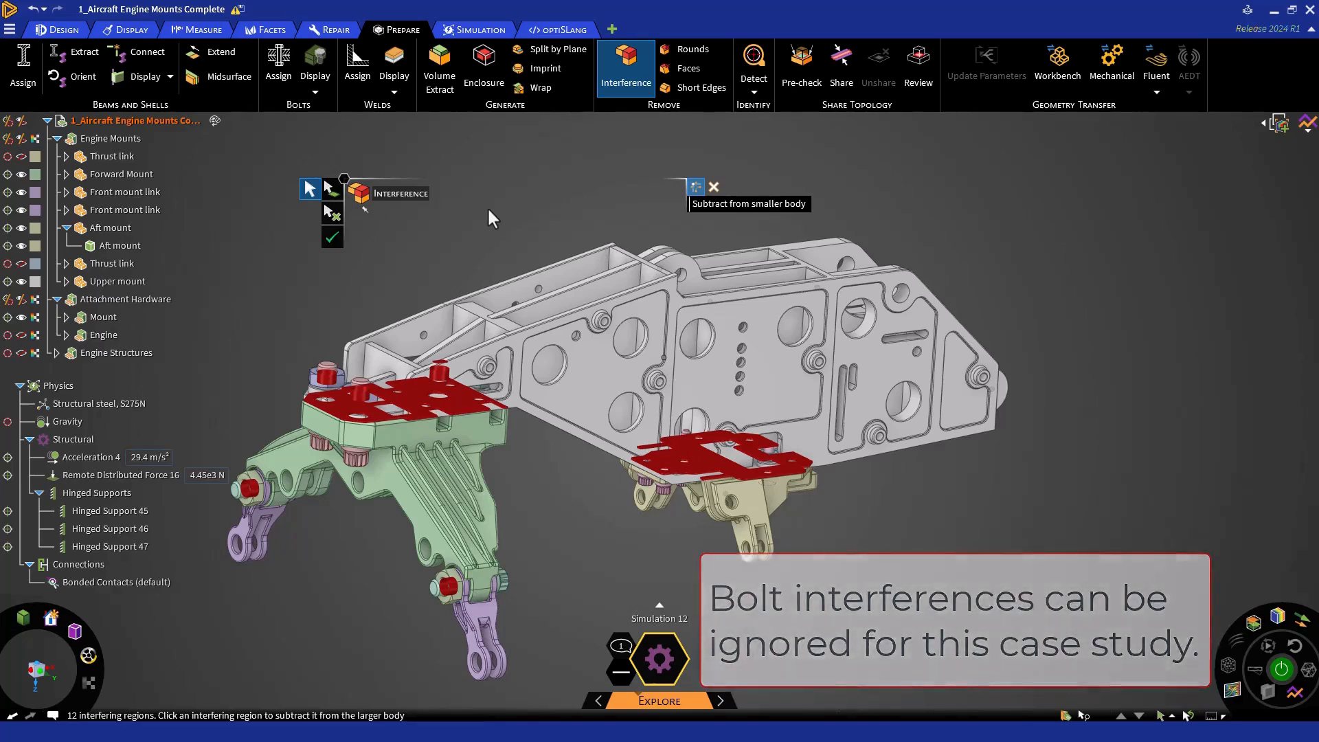
key(Escape)
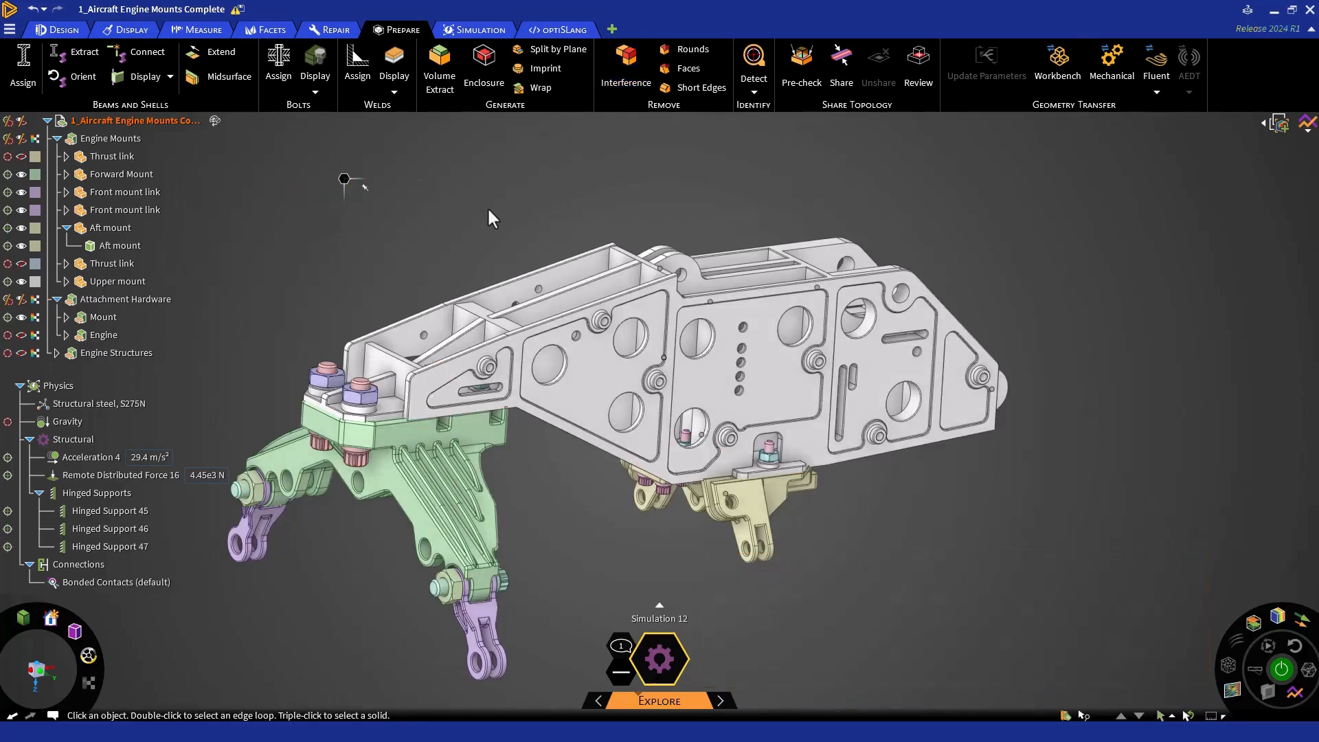
- Start moving the whole Upper mount body and anchor the move handle on its underside face that meets the Aft mount
click(597, 400)
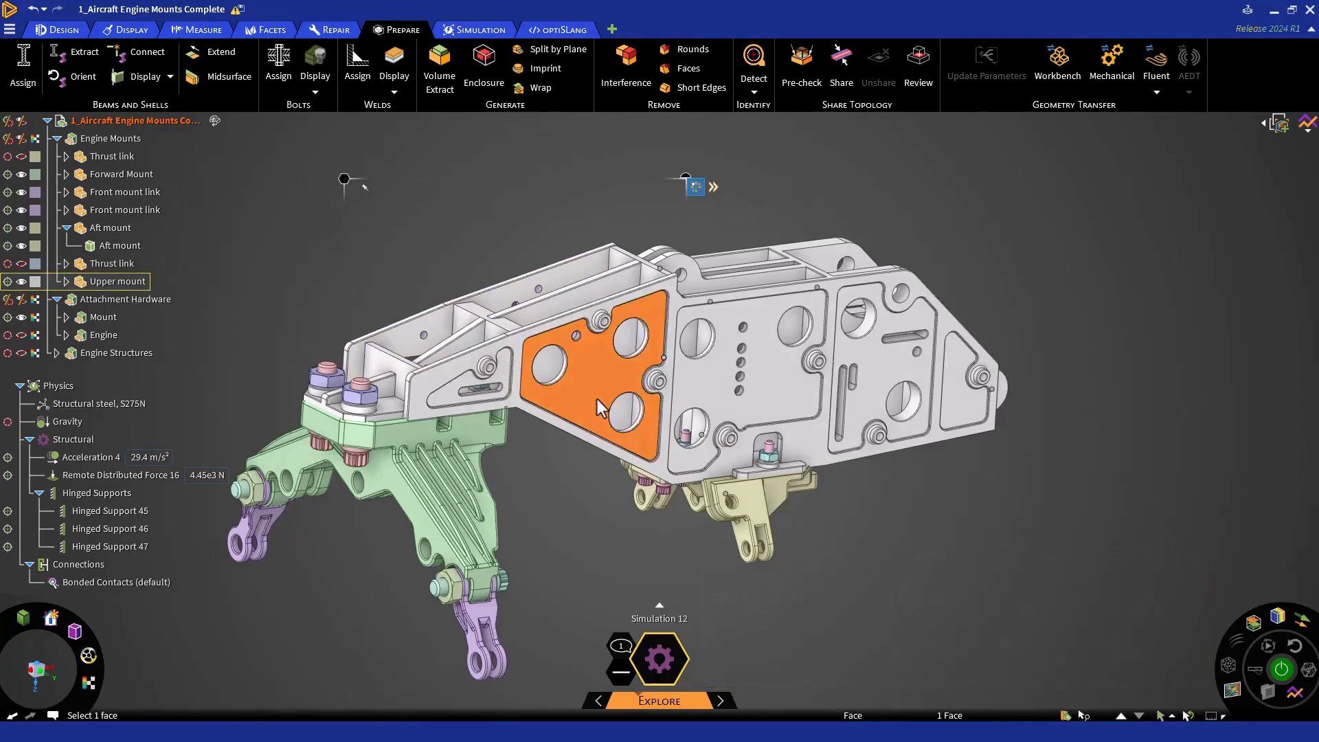
triple_click(596, 401)
key(m)
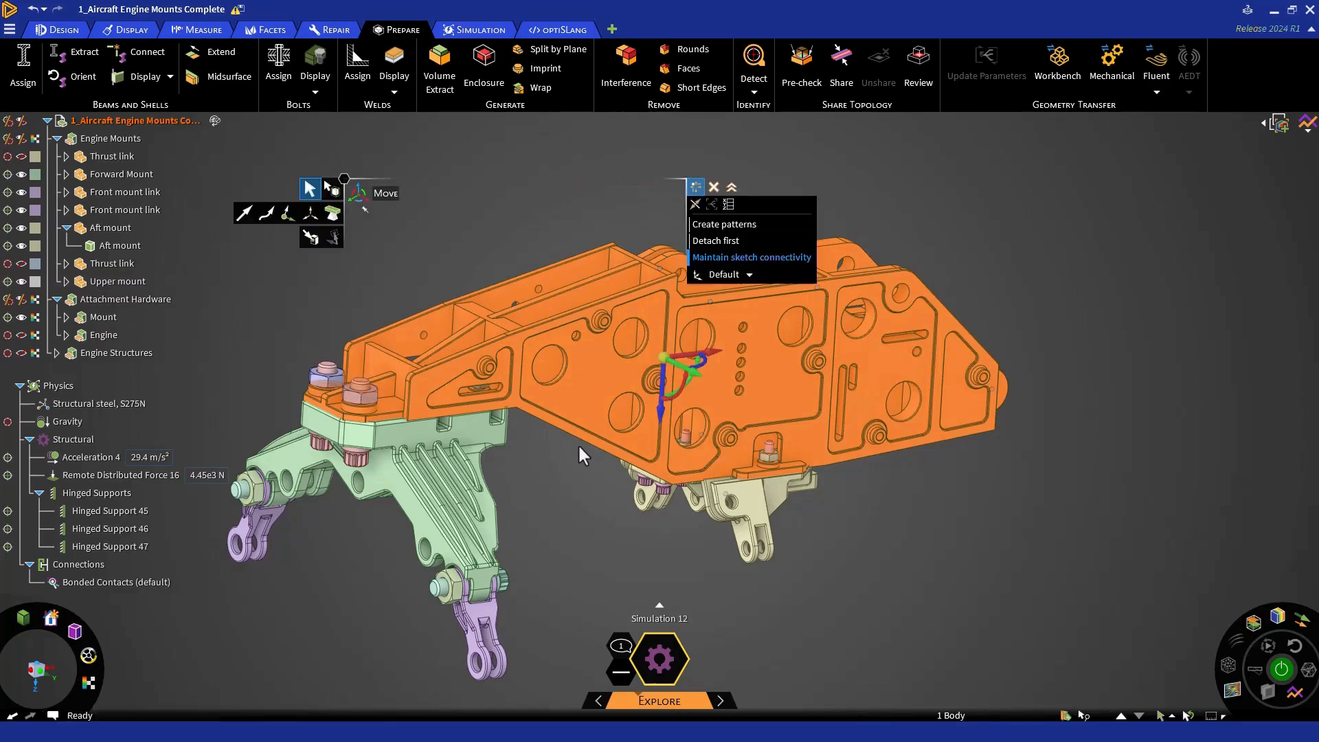
middle_drag(694, 496, 711, 405)
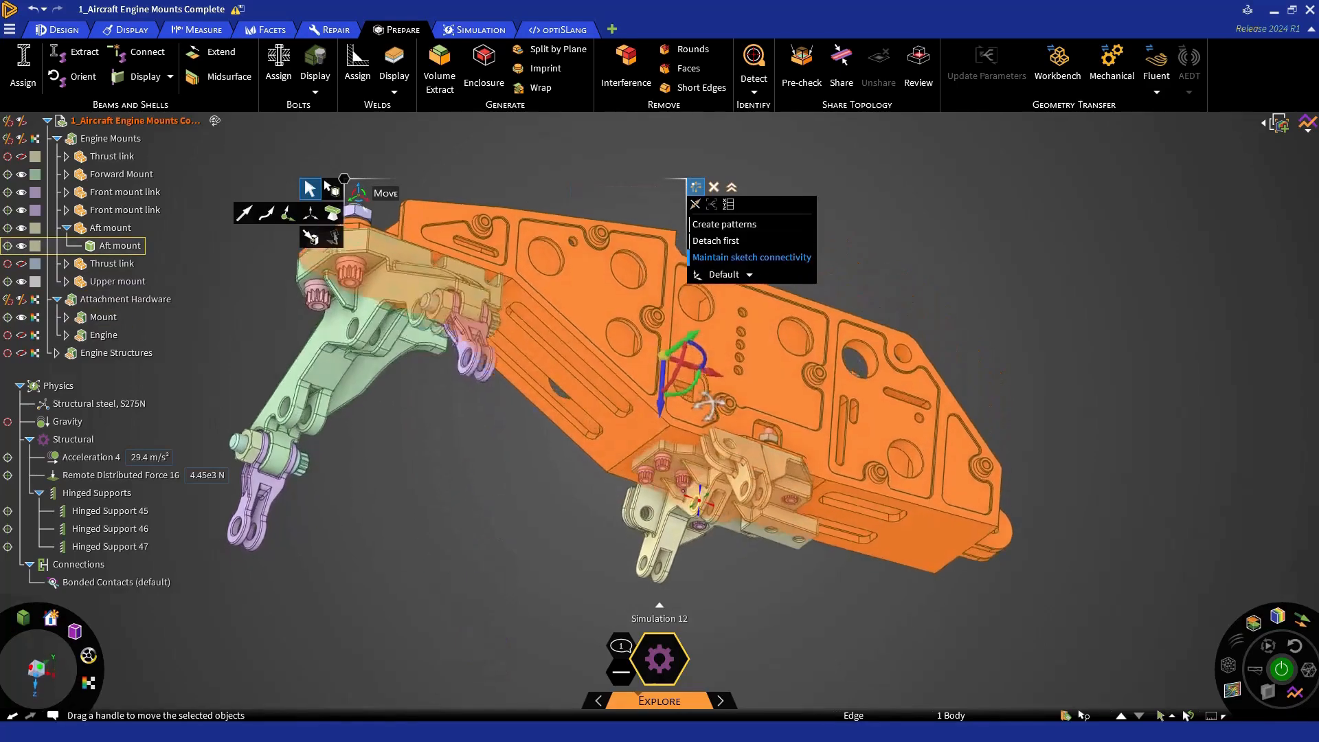
scroll(694, 439, up, 5)
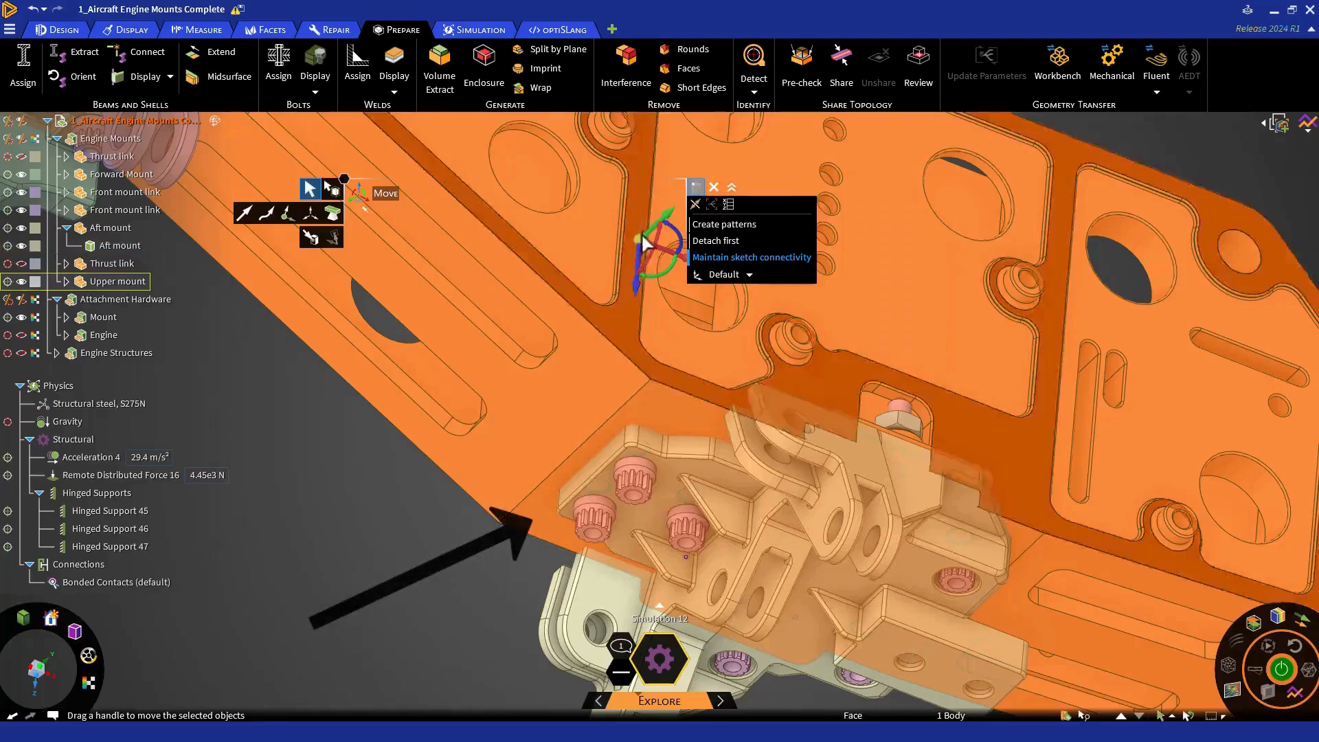
drag(641, 239, 669, 417)
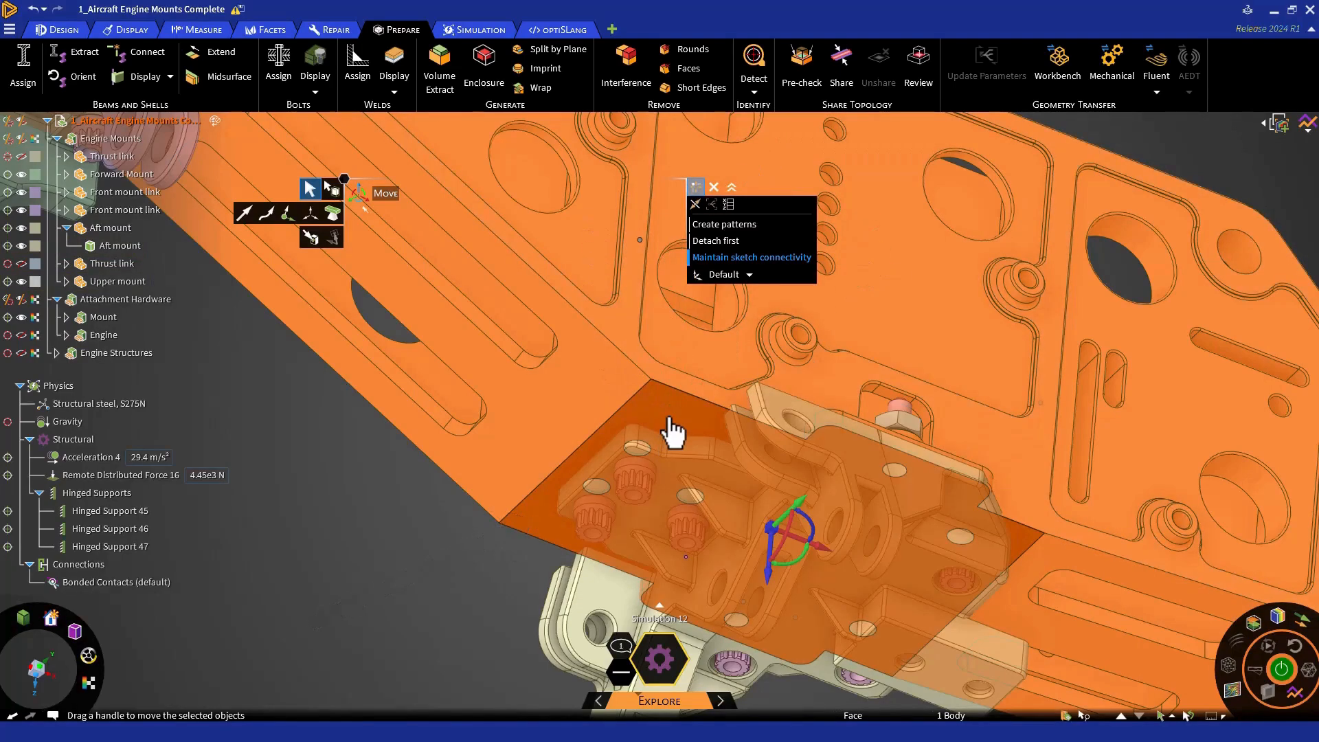
- Move the Upper mount up to the Aft mount's top mating face so the two faces meet without overlapping
middle_drag(674, 435, 677, 598)
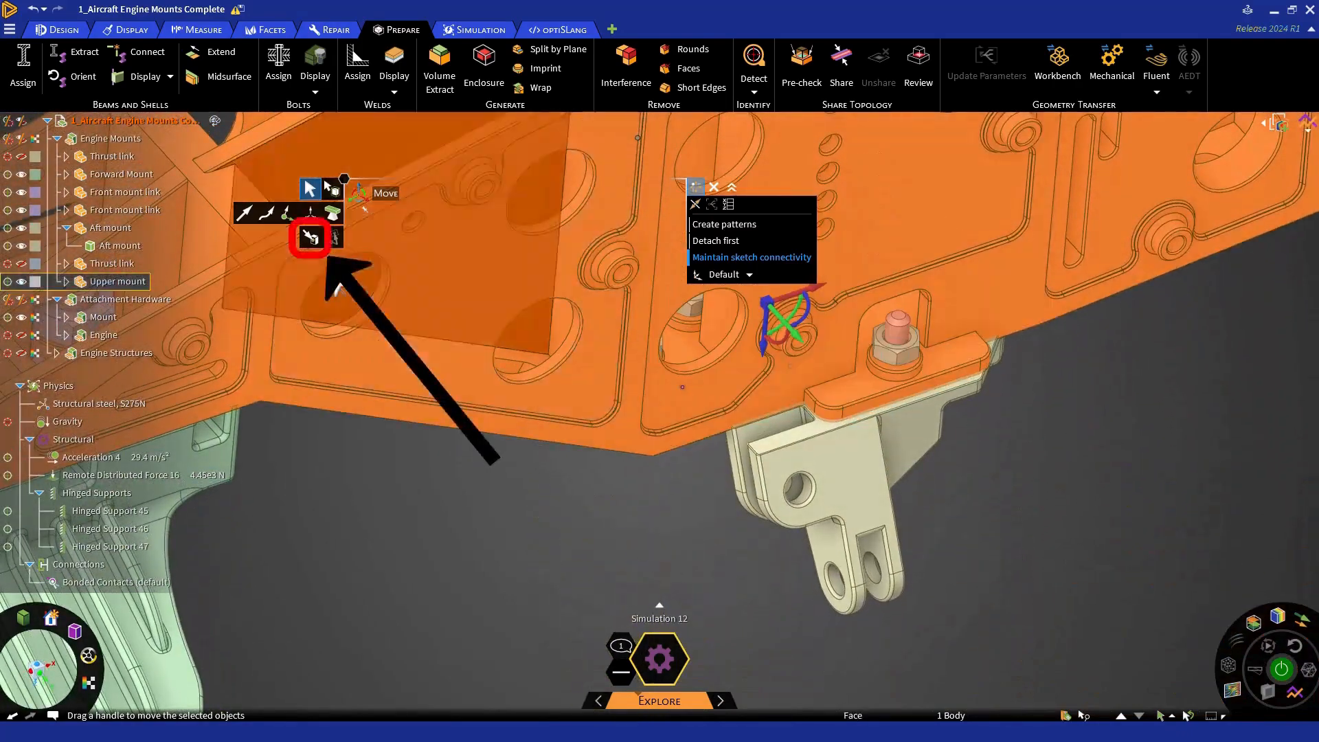
click(311, 238)
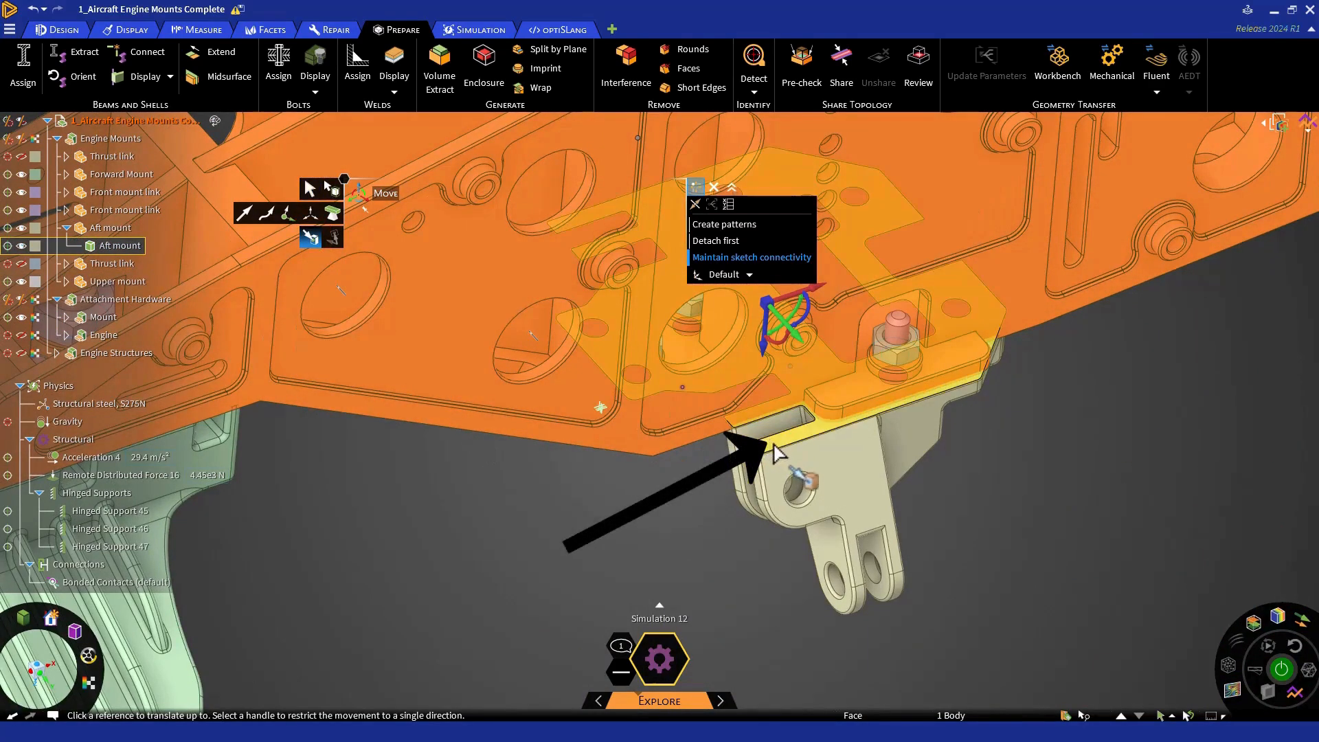
click(774, 452)
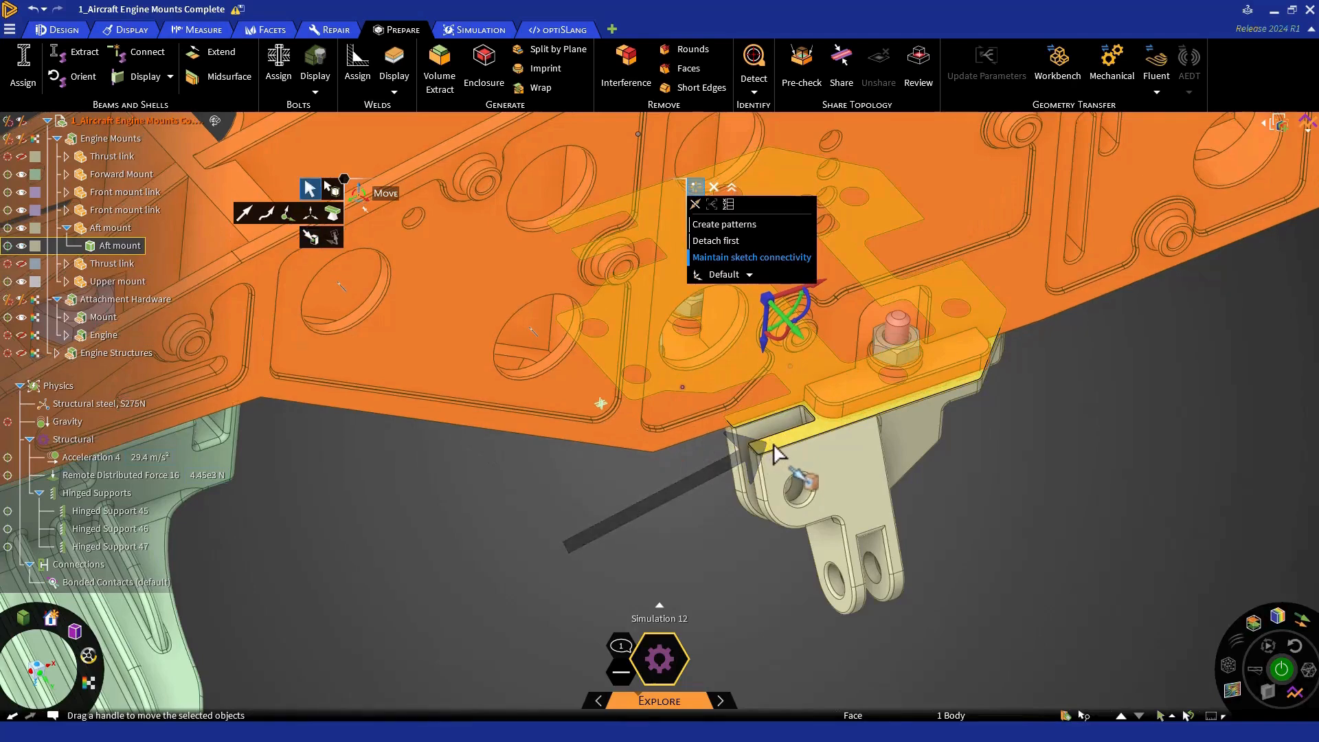
click(712, 465)
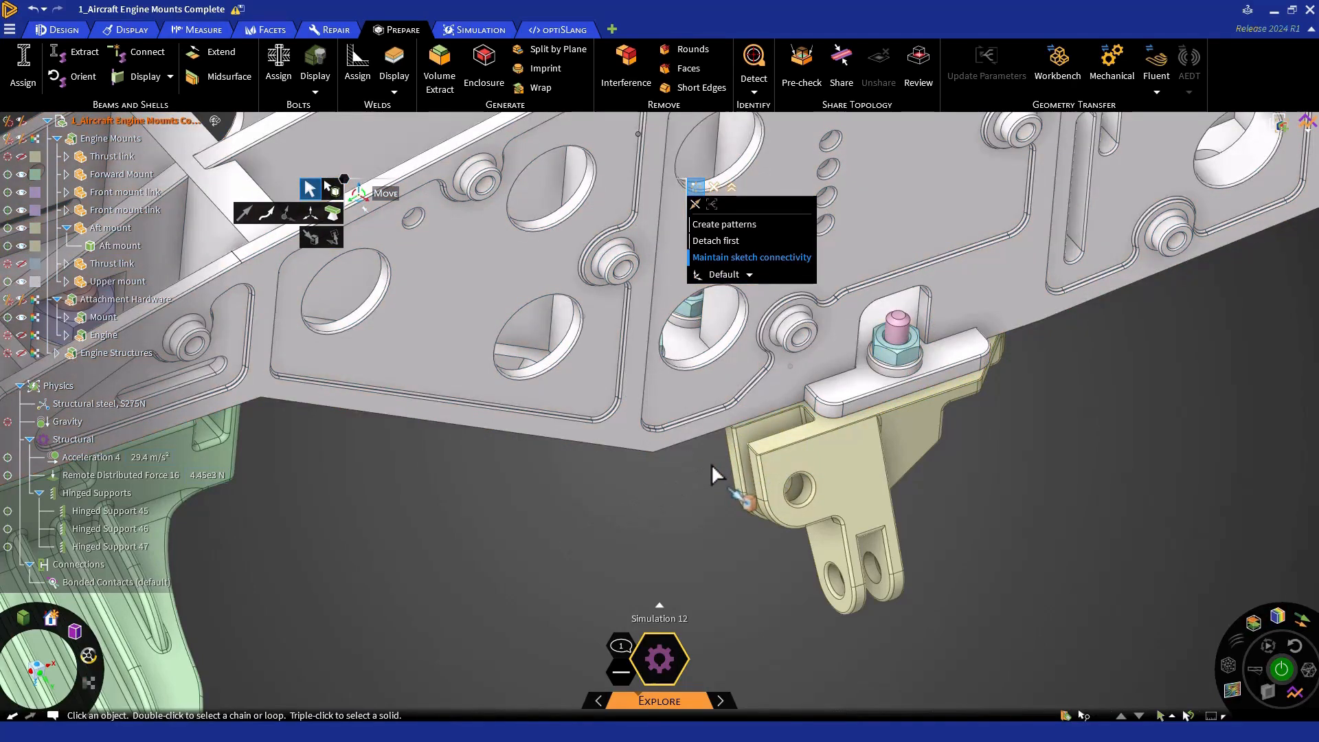
- Recheck the whole assembly for interfering regions, leaving the bolt interferences untouched
scroll(710, 464, down, 5)
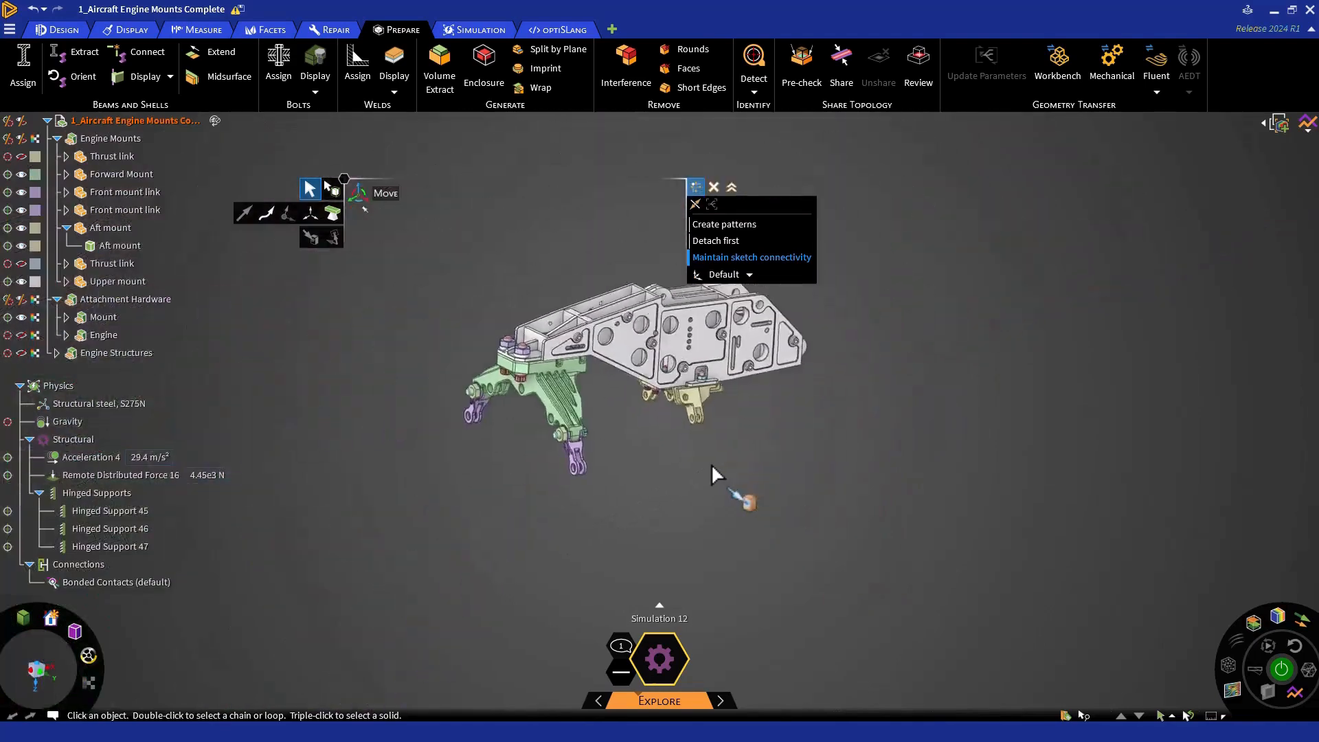
scroll(711, 464, up, 3)
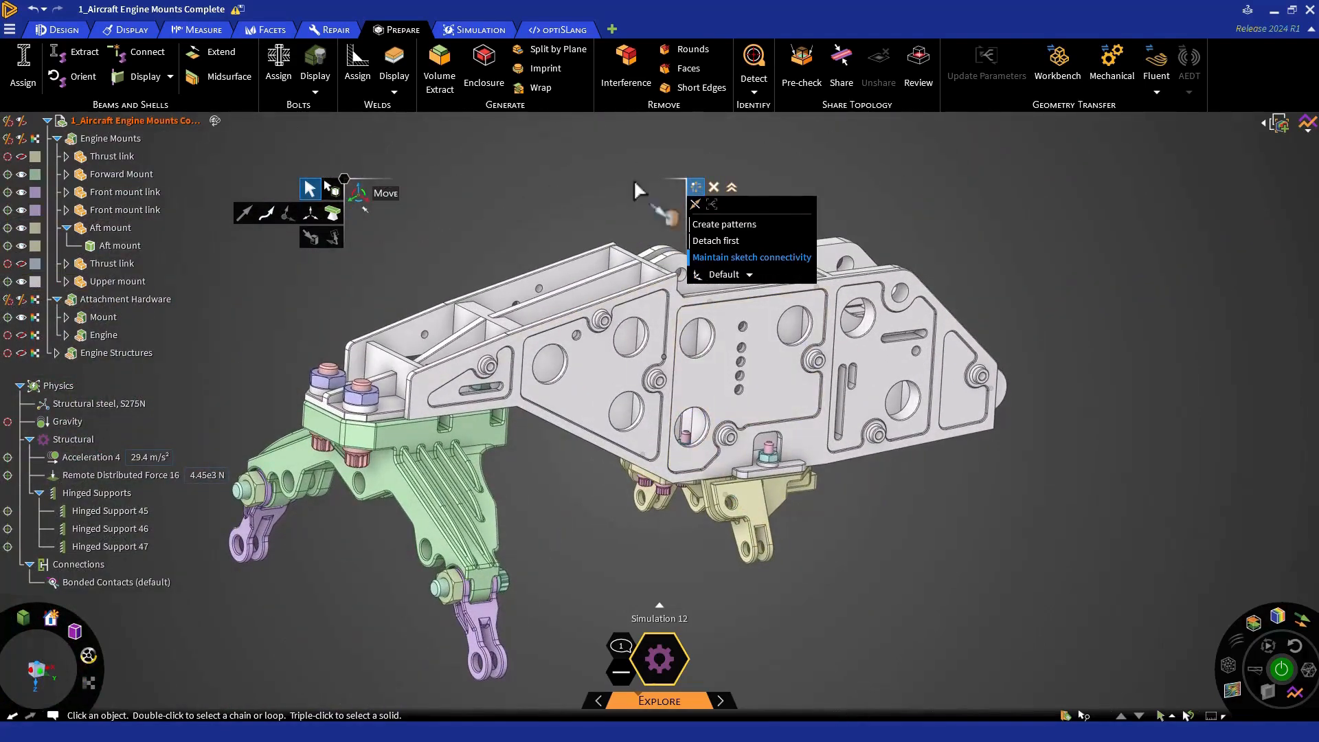
click(627, 79)
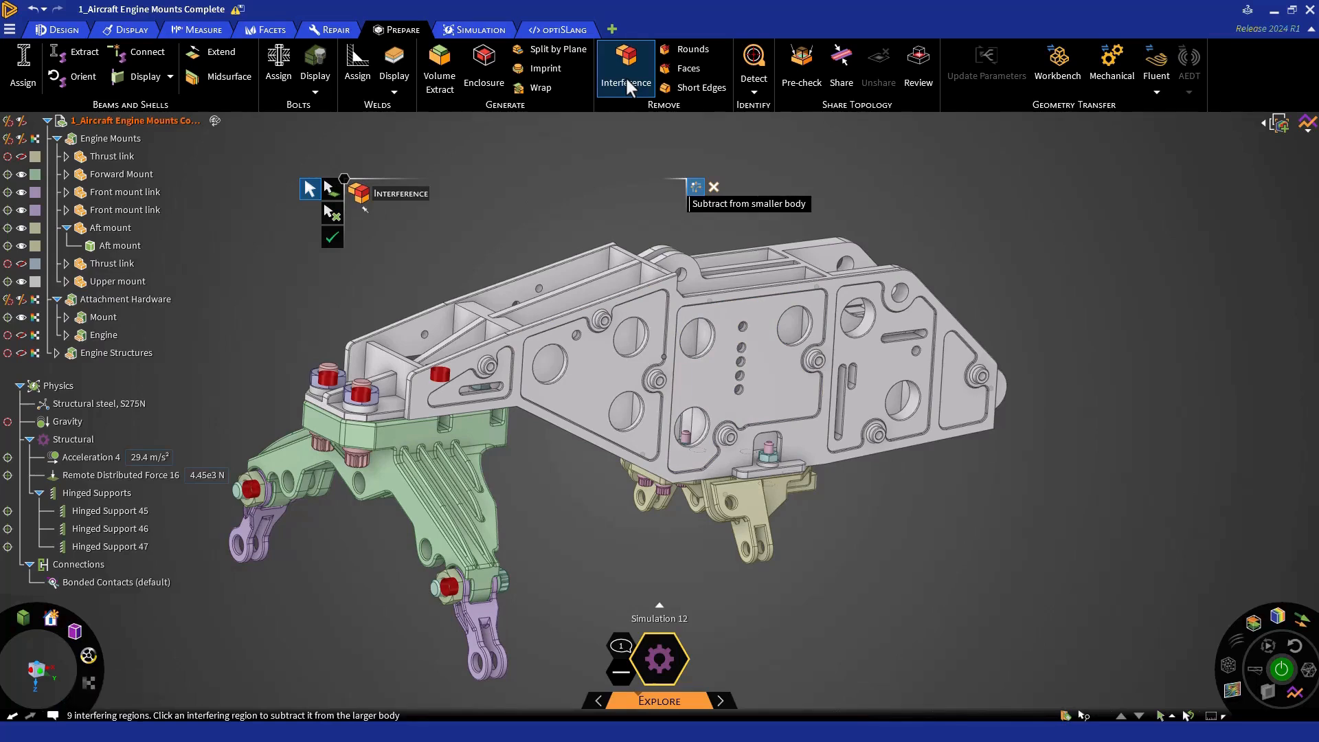
key(Escape)
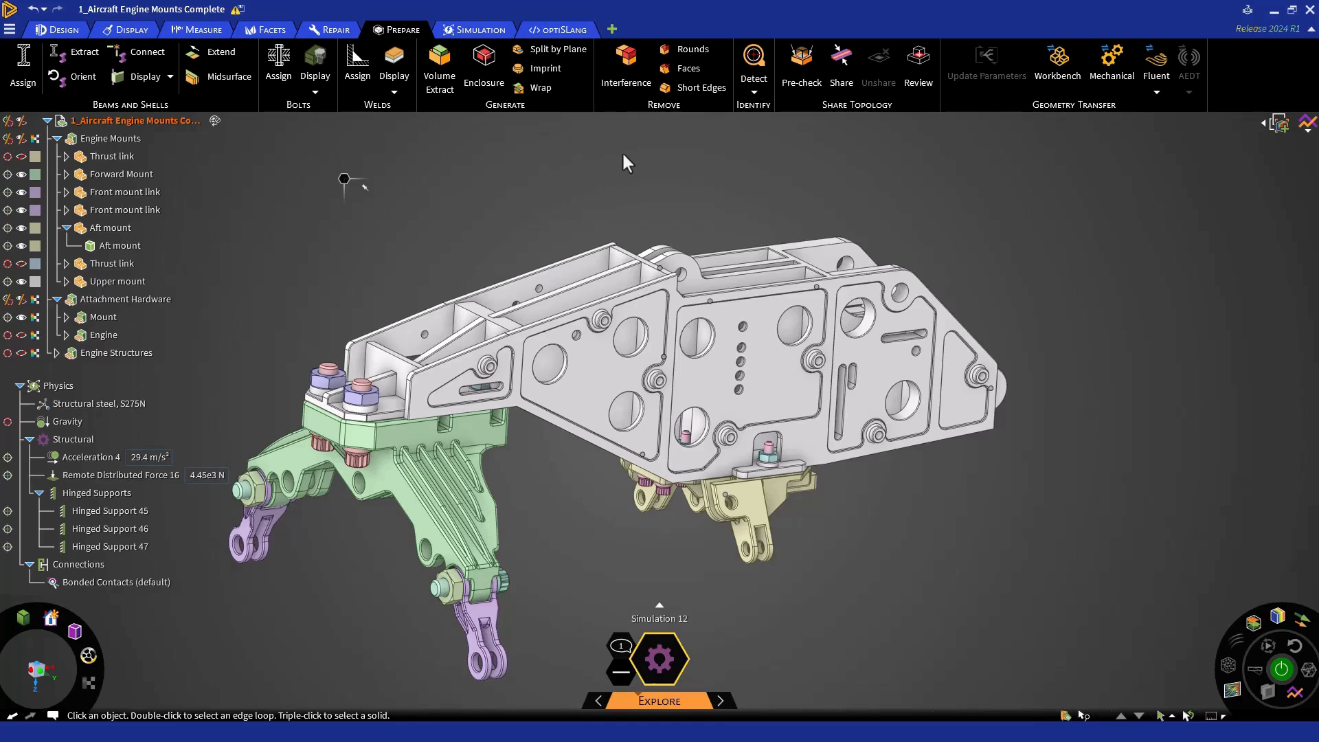
- Start removing rounds and hide the Mount attachment hardware to expose the holes
click(683, 51)
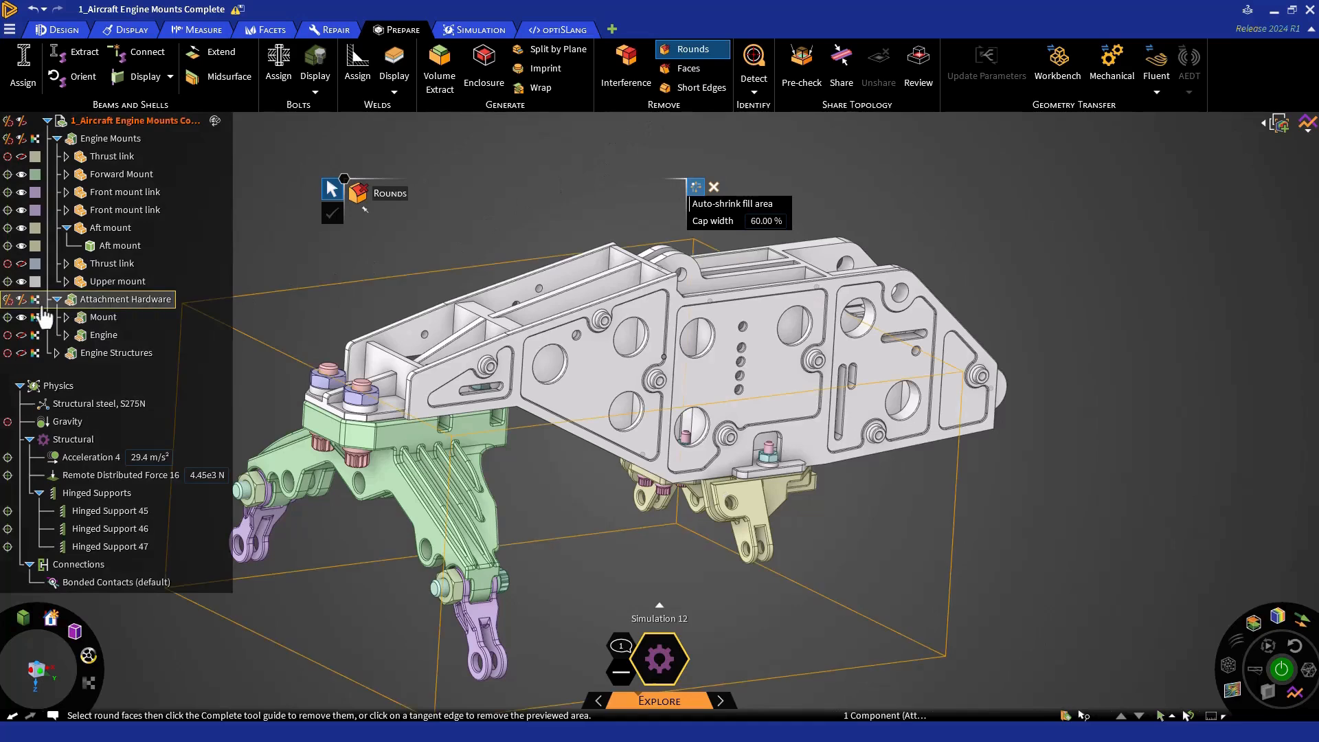
click(22, 318)
ctrl+middle_drag(414, 531, 551, 448)
scroll(463, 451, up, 5)
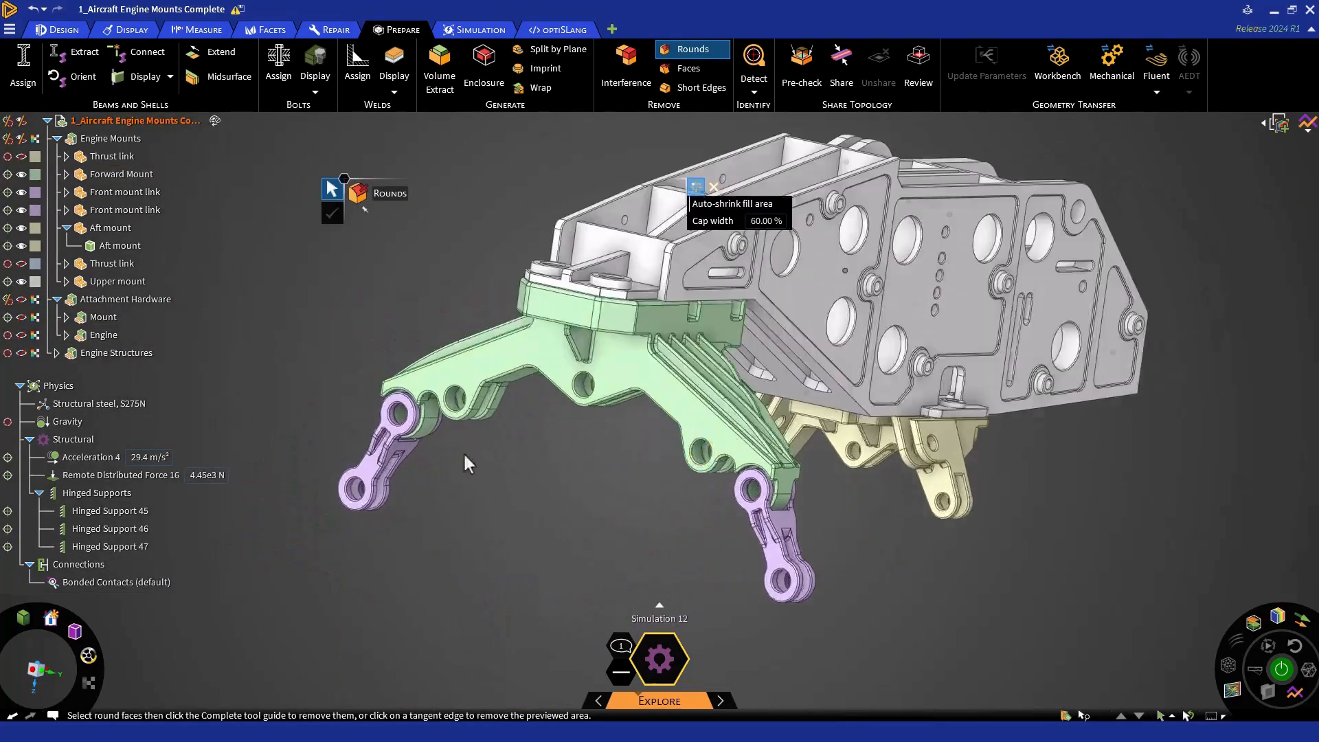
- Select the hole-edge rounds on both sides of the two Front mount links where they join the Forward Mount
scroll(471, 412, up, 5)
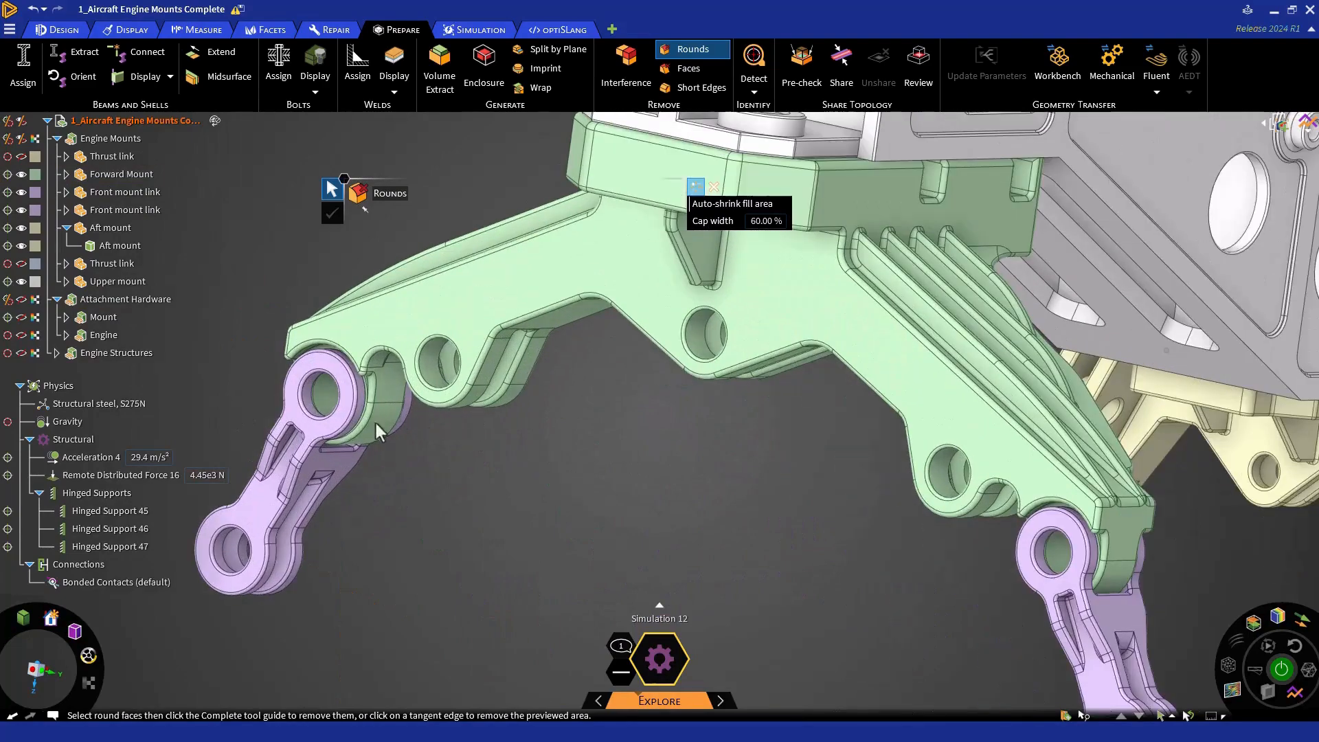
click(317, 418)
click(1039, 566)
middle_drag(719, 364, 585, 528)
scroll(585, 529, up, 3)
click(391, 438)
click(1177, 456)
scroll(754, 527, down, 6)
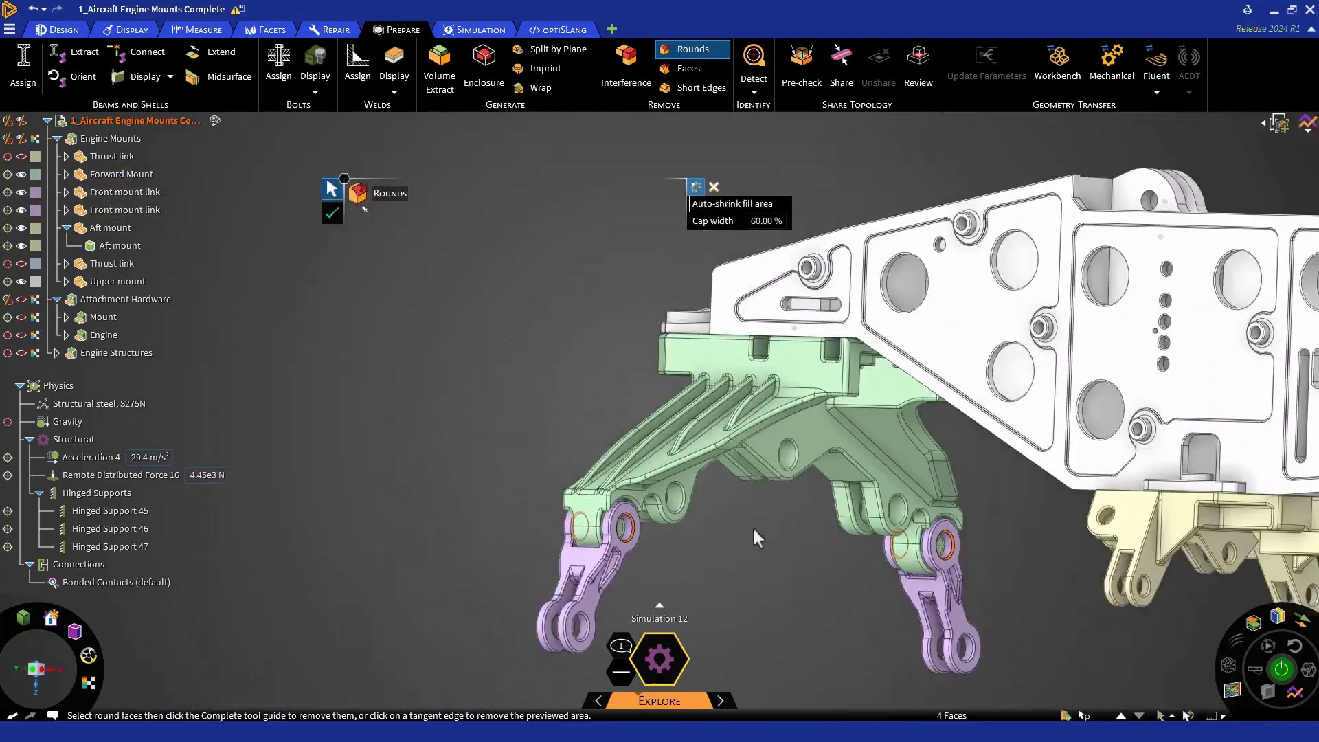
- Add the hole-edge rounds of the two raised bosses at the Upper mount's front end to the rounds selection
middle_drag(688, 335, 660, 396)
scroll(656, 275, up, 4)
click(574, 278)
click(722, 350)
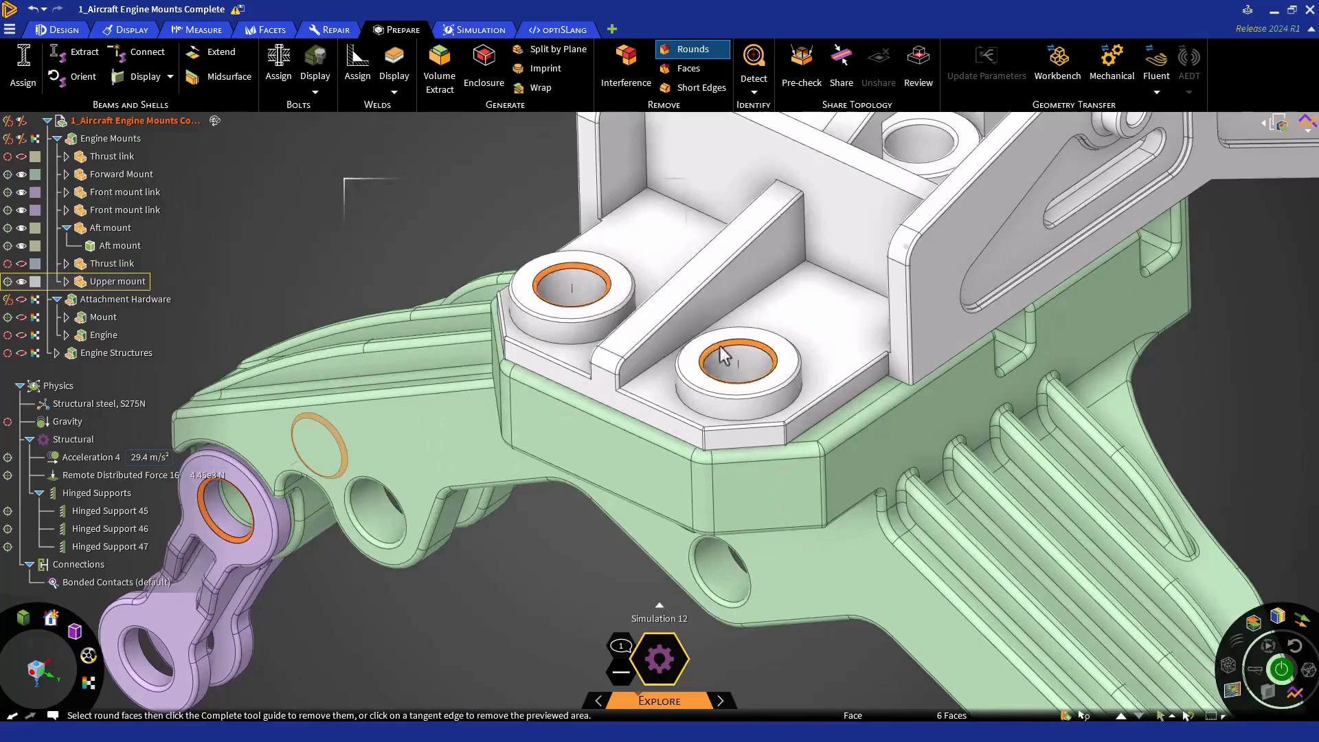
- Select the rounds of the large centre hole and the four surrounding holes in the Upper mount's forward ribbed floor
scroll(771, 338, up, 3)
middle_drag(773, 340, 764, 377)
scroll(769, 330, up, 5)
click(792, 138)
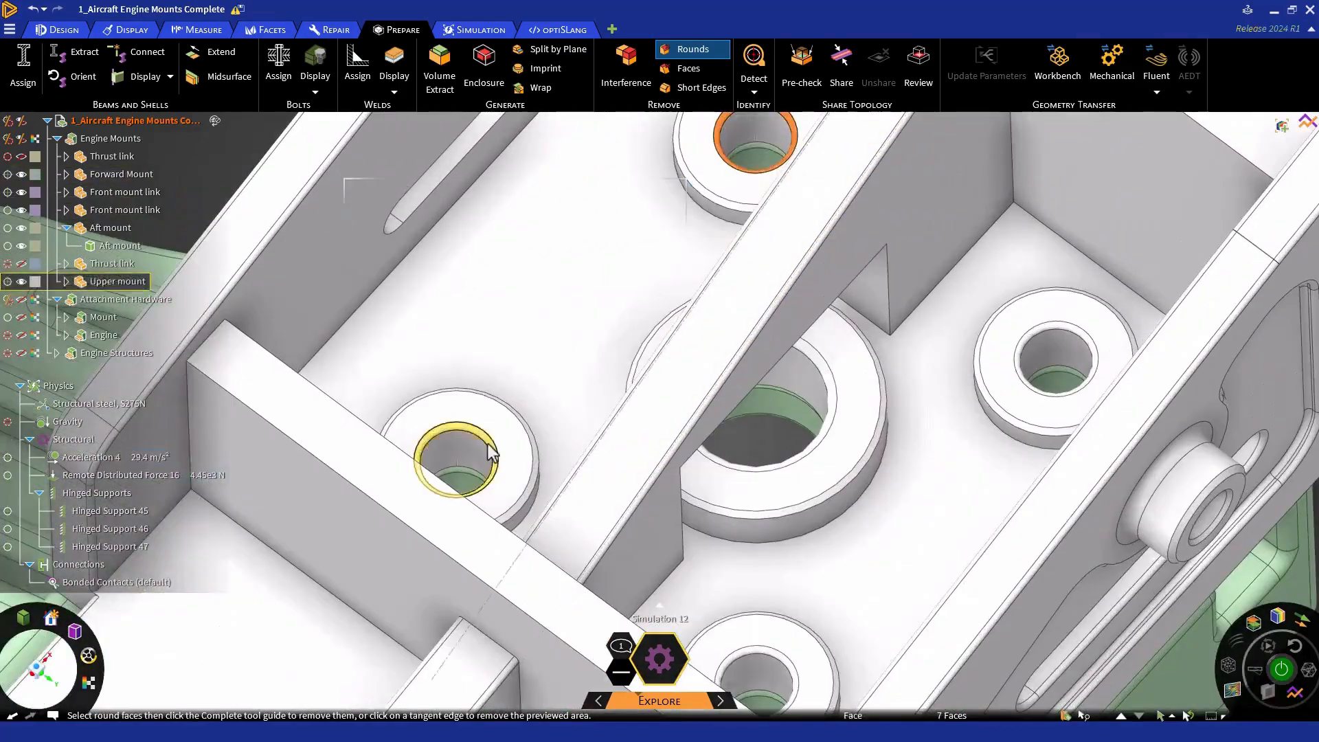
click(491, 447)
click(816, 357)
click(1018, 364)
click(785, 654)
- Select the hole-edge rounds of the seven holes on the Forward Mount's underside, including the large centre hole
scroll(725, 346, down, 7)
middle_drag(725, 345, 388, 191)
scroll(782, 298, up, 3)
scroll(776, 189, up, 4)
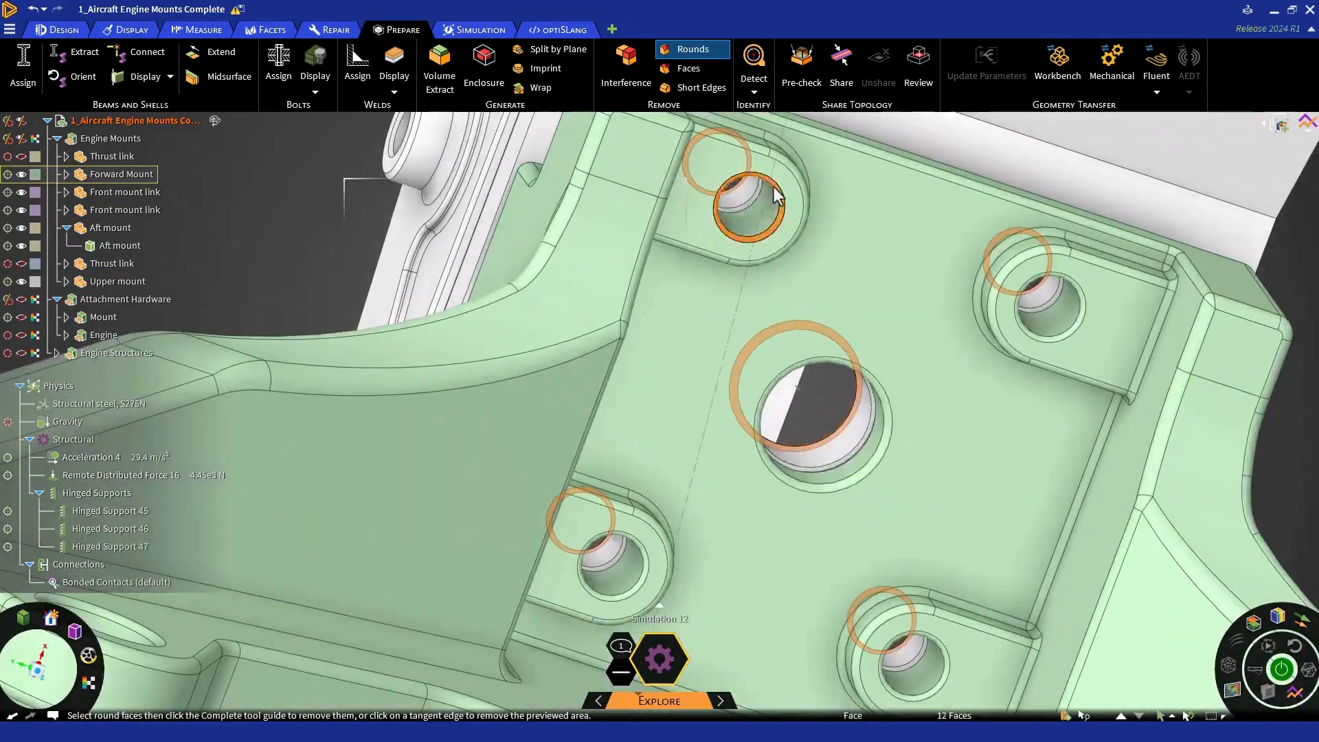
click(779, 195)
click(884, 436)
click(1082, 317)
click(945, 669)
click(645, 571)
shift+middle_drag(684, 533, 823, 214)
click(605, 484)
click(826, 598)
- Select the hole-edge rounds of the two bosses on the Upper mount's side flanges above the Aft mount
scroll(549, 621, down, 7)
middle_drag(533, 615, 680, 336)
scroll(671, 325, up, 4)
scroll(672, 325, up, 4)
click(689, 352)
scroll(765, 460, down, 3)
middle_drag(765, 460, 923, 429)
scroll(412, 335, up, 4)
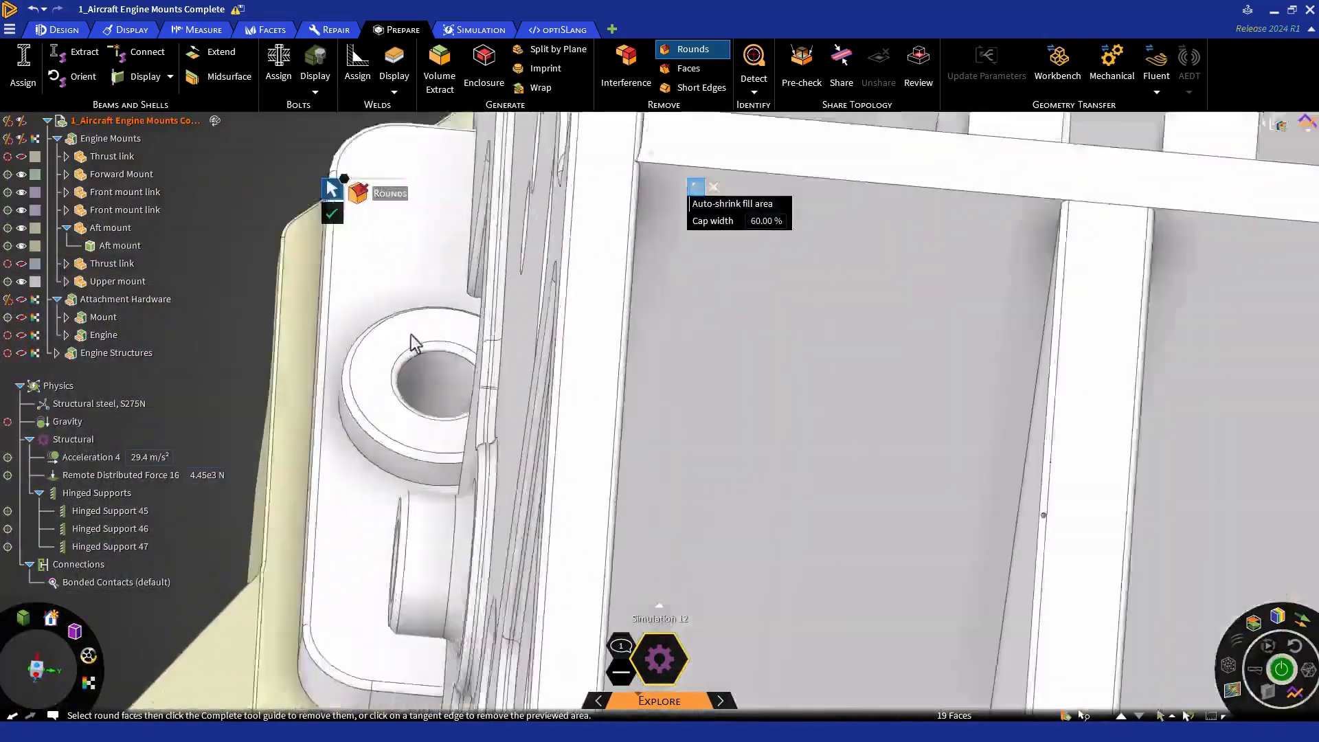
click(428, 349)
- Select the rounds of the three holes clustered around the Upper mount's central ribs above the Aft mount
scroll(456, 364, down, 2)
scroll(456, 364, down, 5)
middle_drag(560, 573, 645, 369)
scroll(671, 274, up, 6)
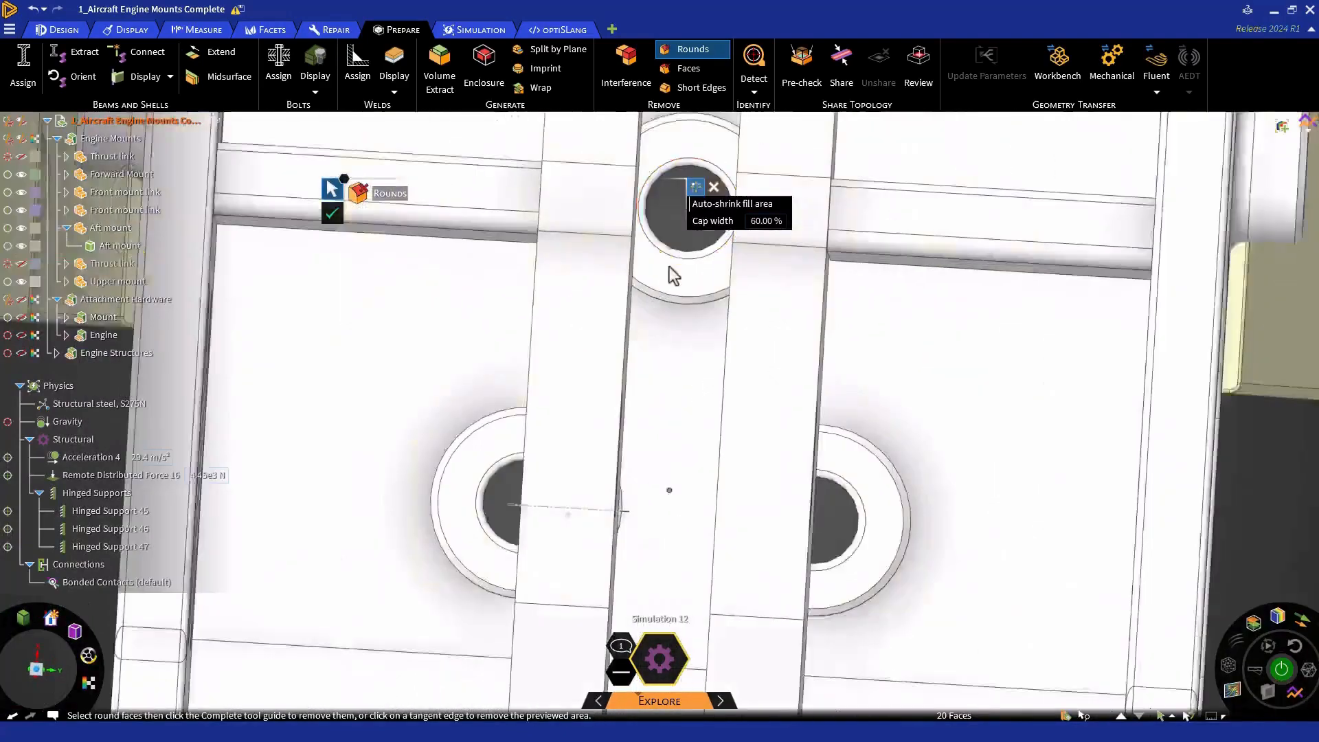
click(481, 500)
click(716, 248)
click(862, 519)
- Add the rounds of the two boss holes in the Upper mount's outer bays above the Aft mount
scroll(707, 584, down, 6)
middle_drag(707, 580, 708, 242)
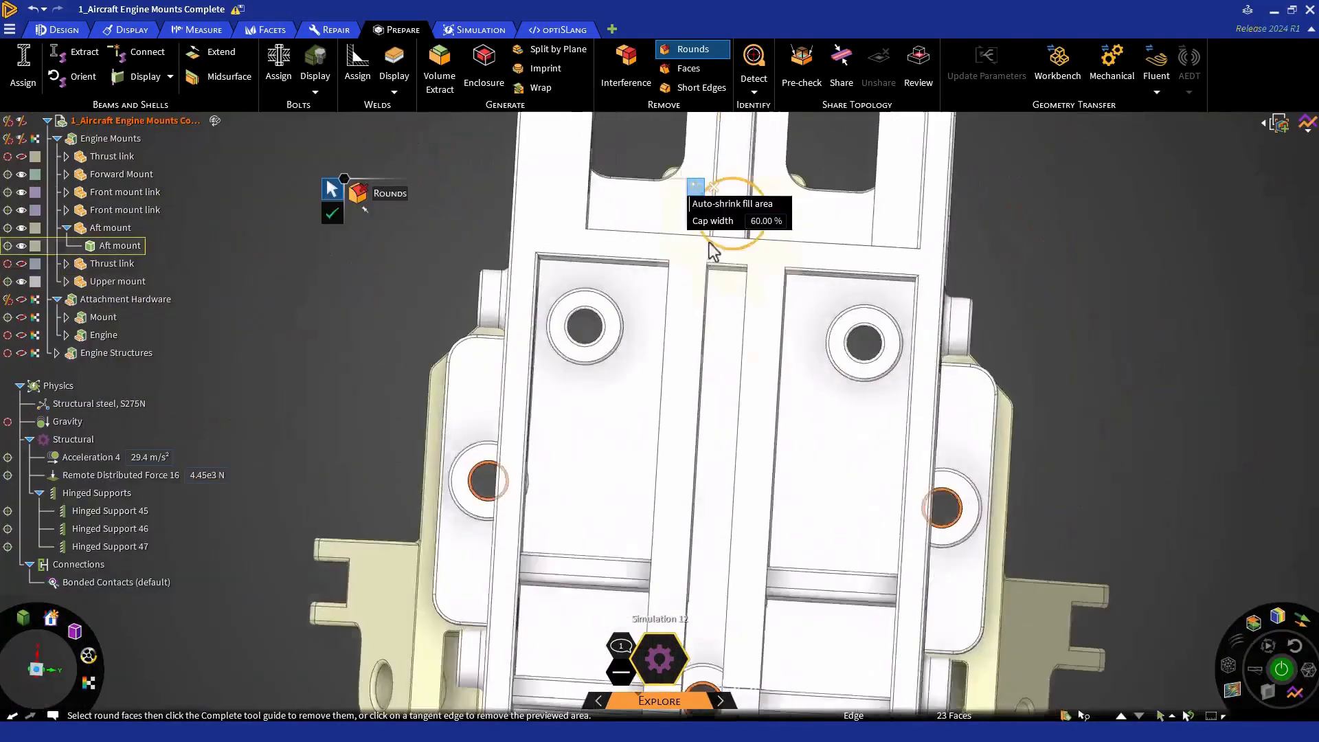
scroll(706, 244, up, 4)
click(487, 386)
click(1024, 411)
- Select the inner rounds of the four counterbored holes on the Aft mount's underside
scroll(794, 403, down, 6)
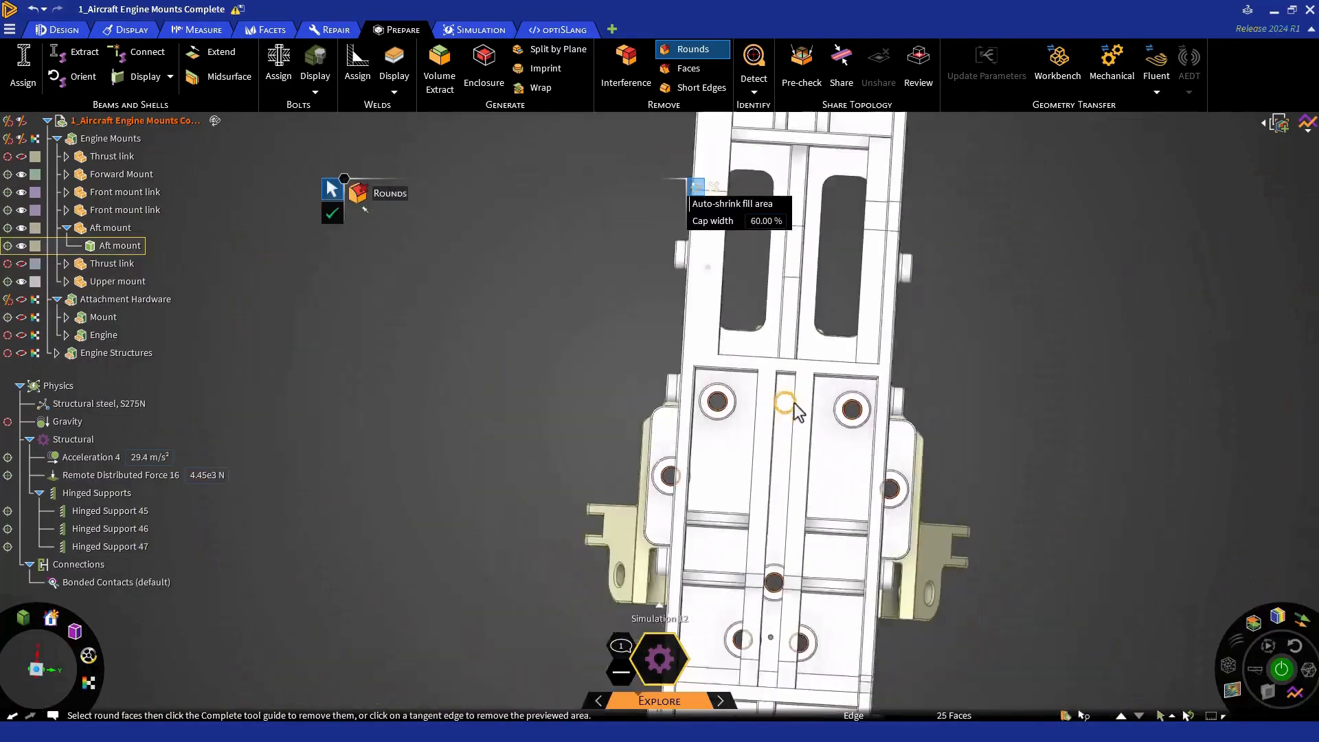
middle_drag(794, 402, 721, 456)
scroll(638, 460, up, 7)
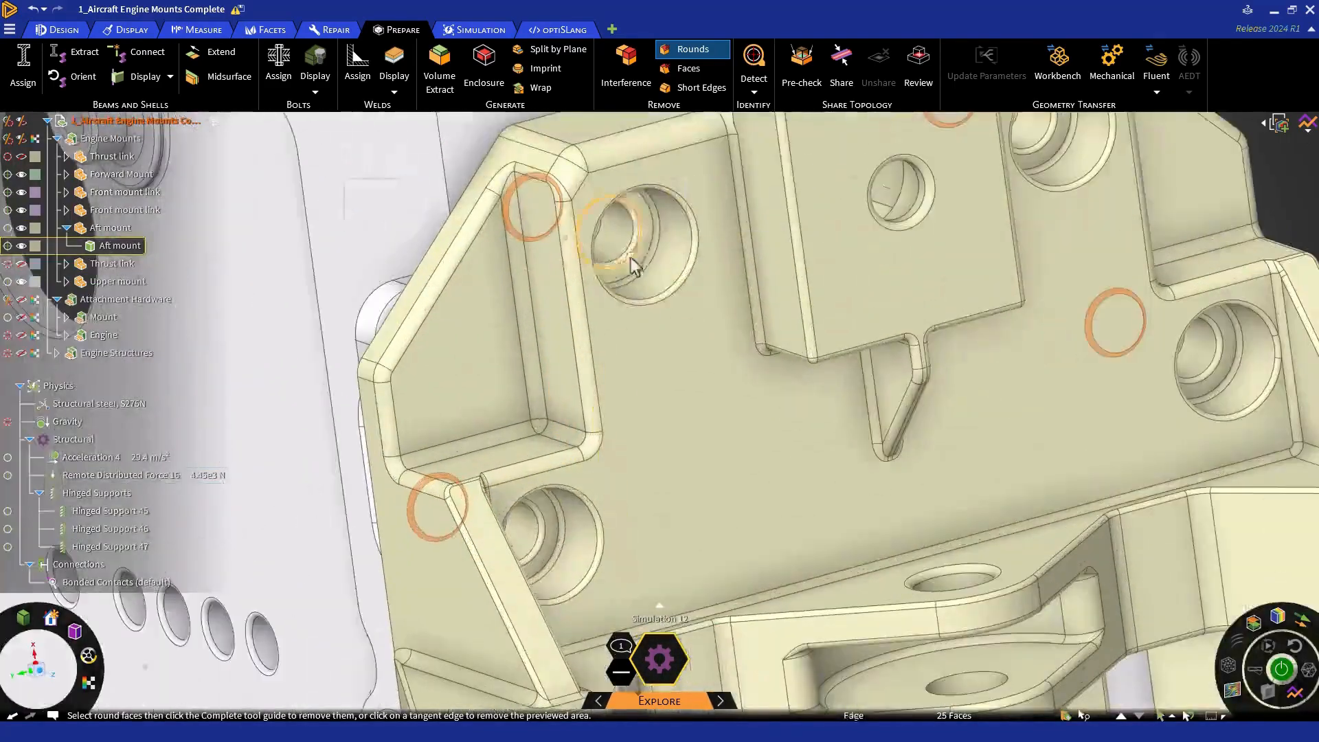
click(631, 254)
click(538, 531)
click(1197, 347)
click(1033, 141)
- Select the hole-edge rounds of the three holes in the Aft mount's plate beyond the lugs
scroll(850, 306, down, 6)
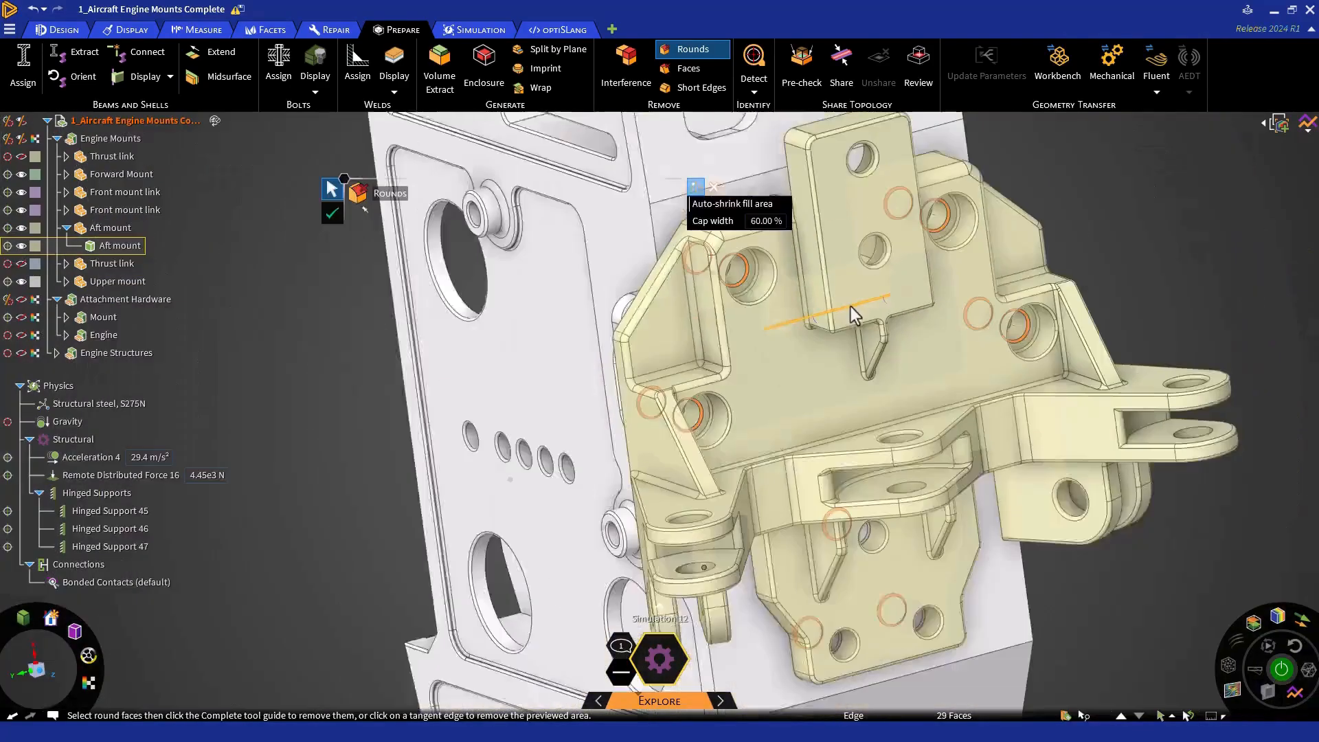
middle_drag(850, 306, 847, 482)
scroll(848, 482, up, 5)
click(848, 338)
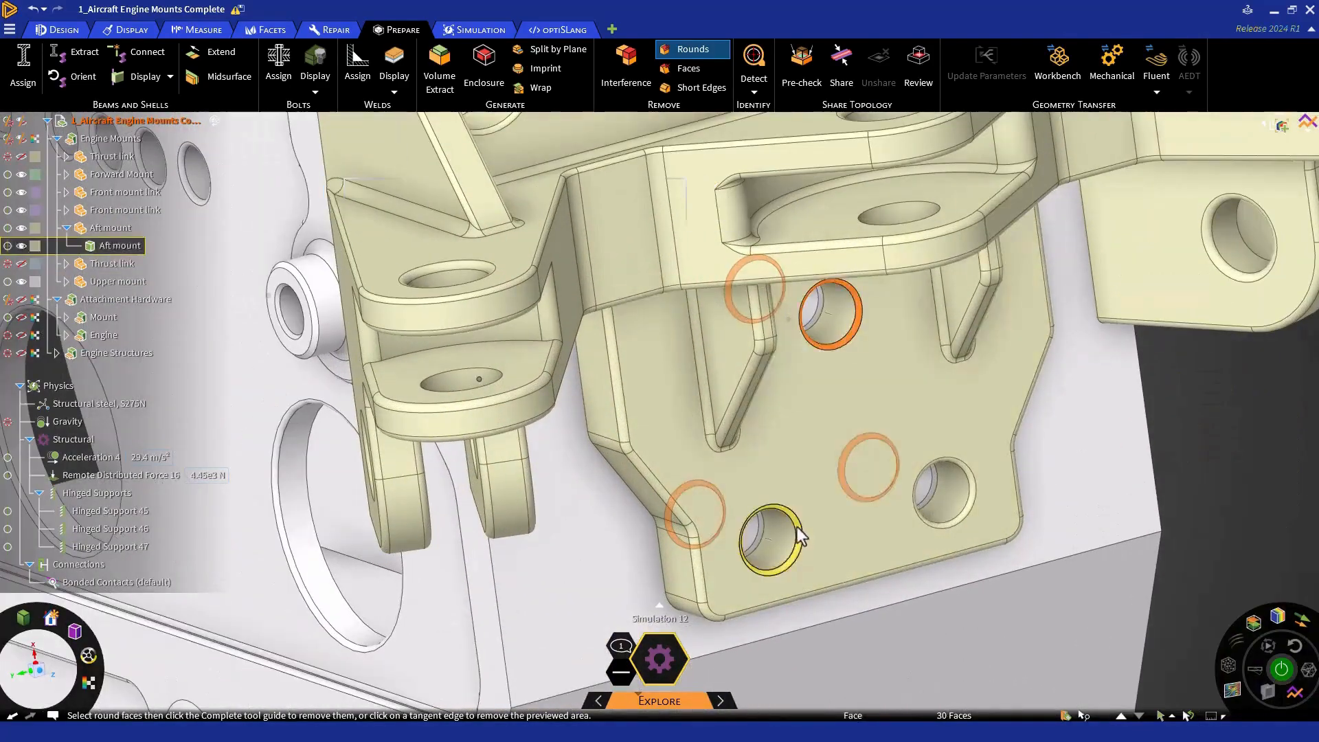
click(783, 562)
click(924, 517)
- Remove the selected hole-edge rounds, finish the Rounds tool and toggle the Mount attachment hardware's visibility
scroll(908, 537, down, 6)
middle_drag(908, 537, 1041, 401)
scroll(1041, 401, down, 5)
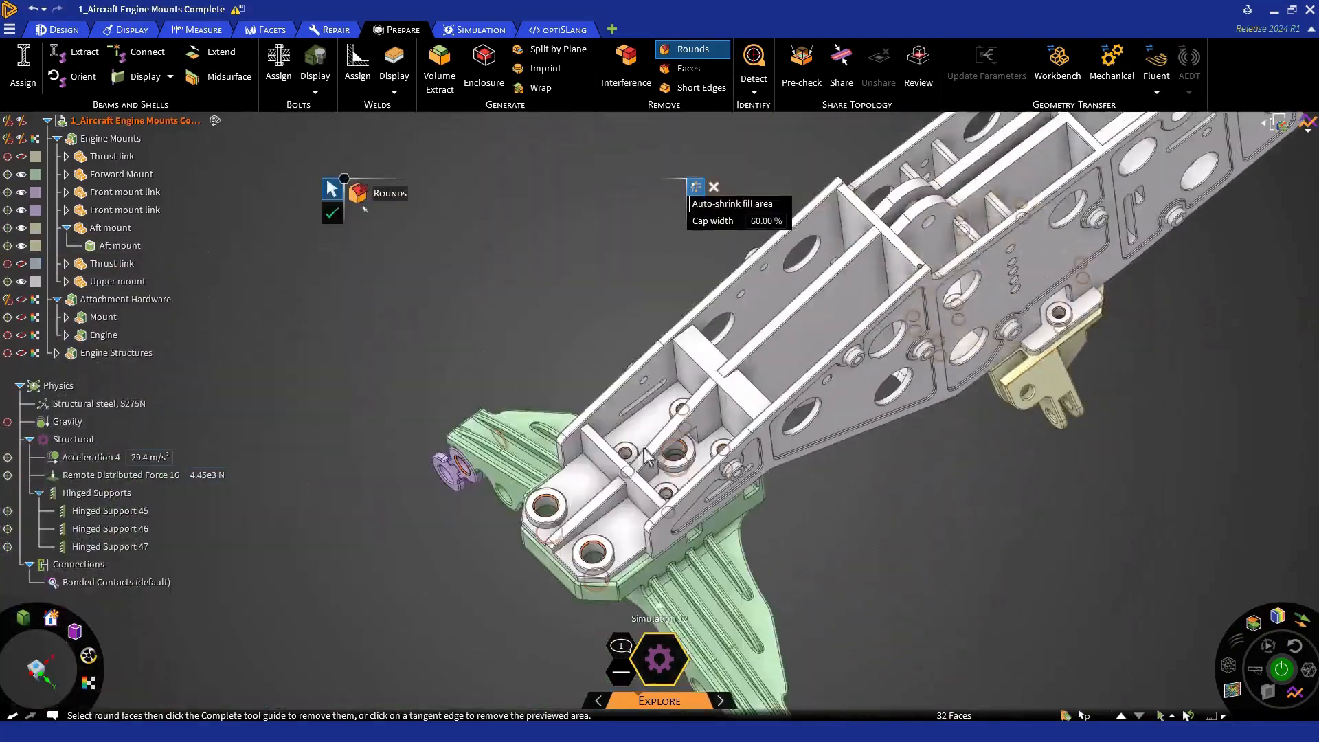
middle_drag(648, 456, 574, 439)
key(Escape)
click(21, 317)
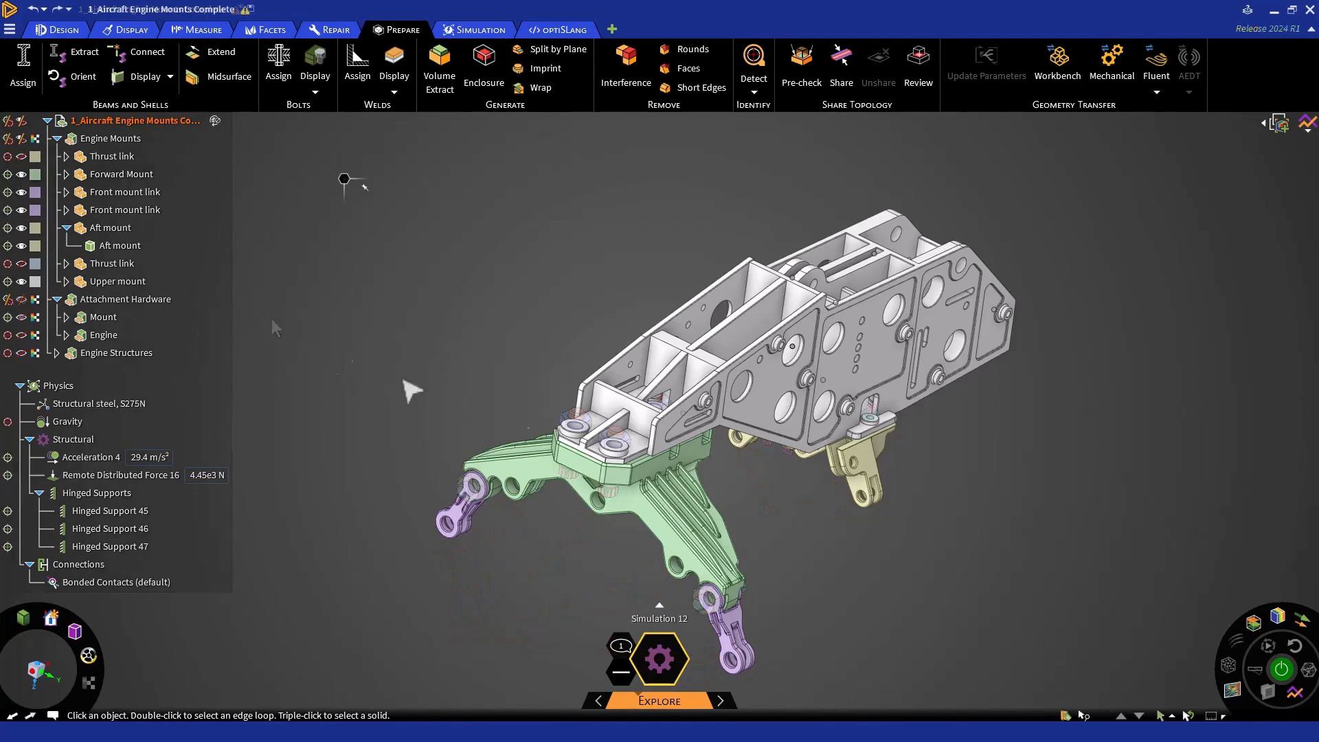
- Select the inner cylindrical faces of both Front mount links' lower holes and the Forward Mount's three lug holes
scroll(530, 344, up, 6)
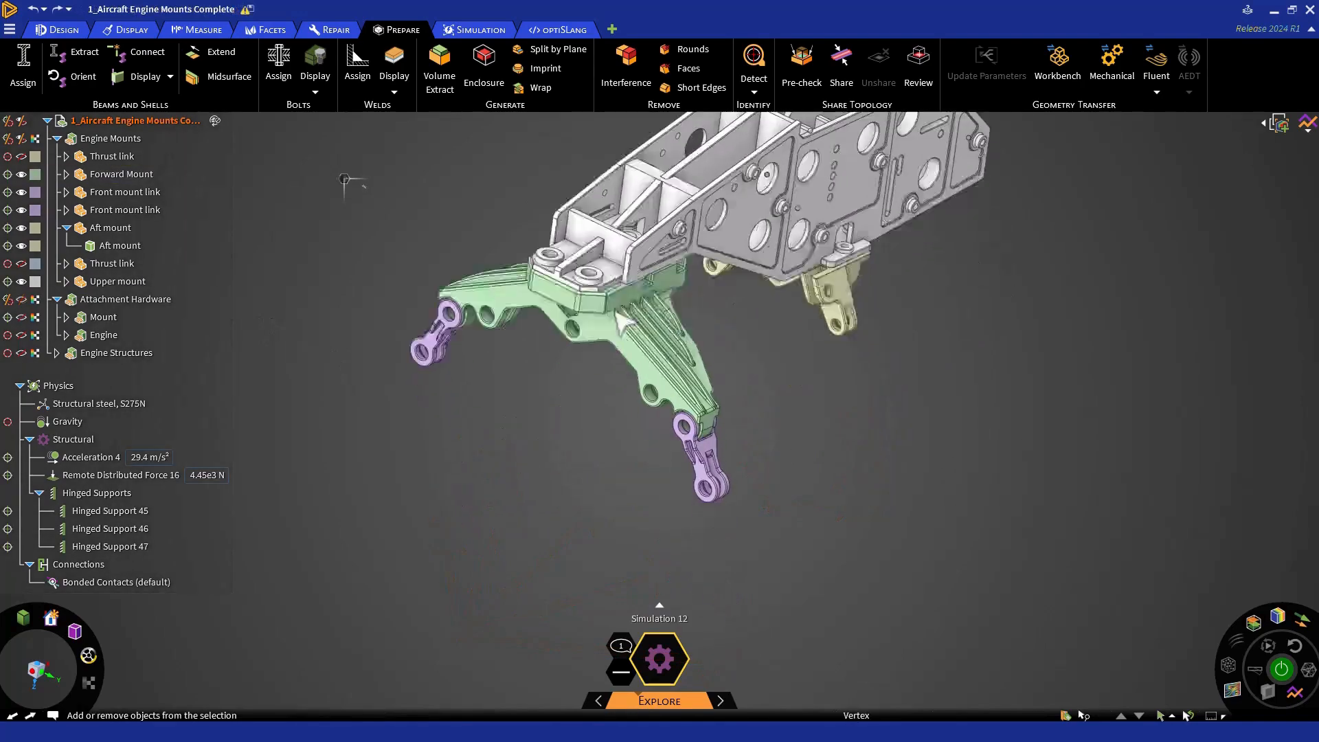
click(292, 378)
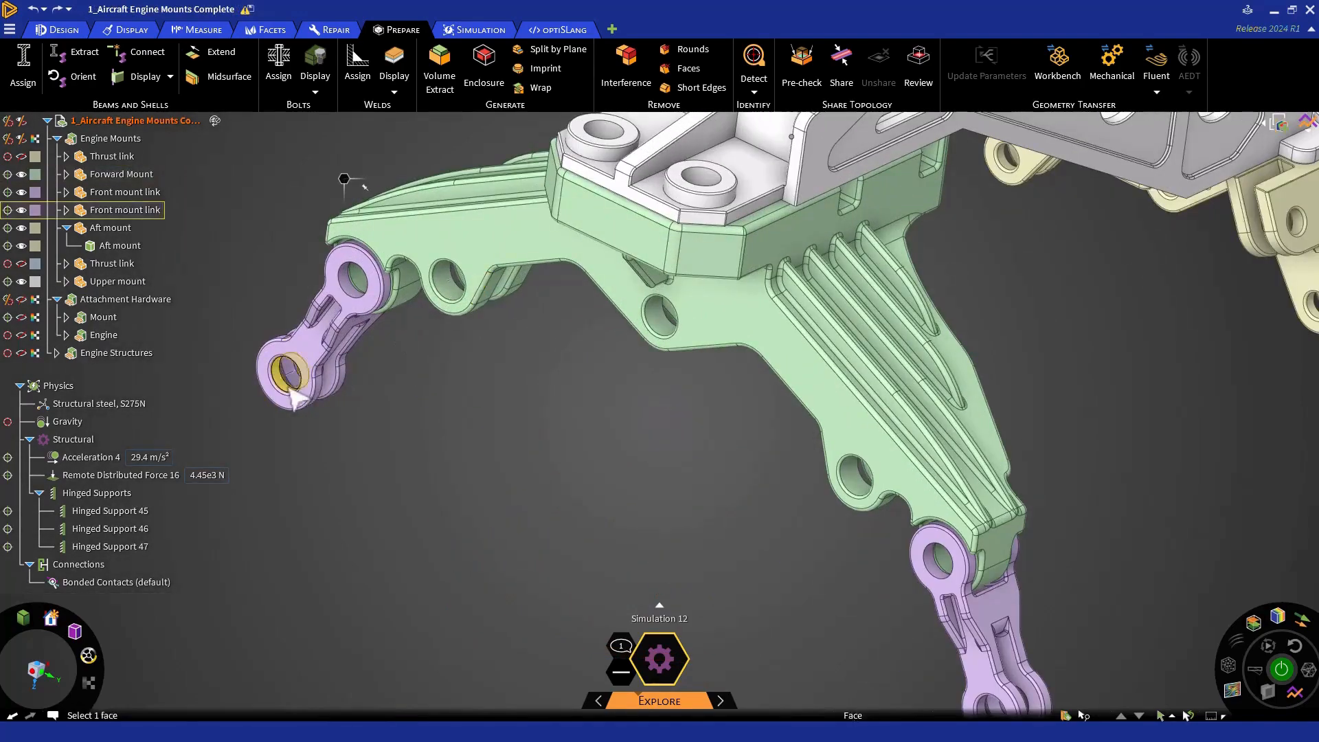
ctrl+click(453, 278)
ctrl+click(665, 337)
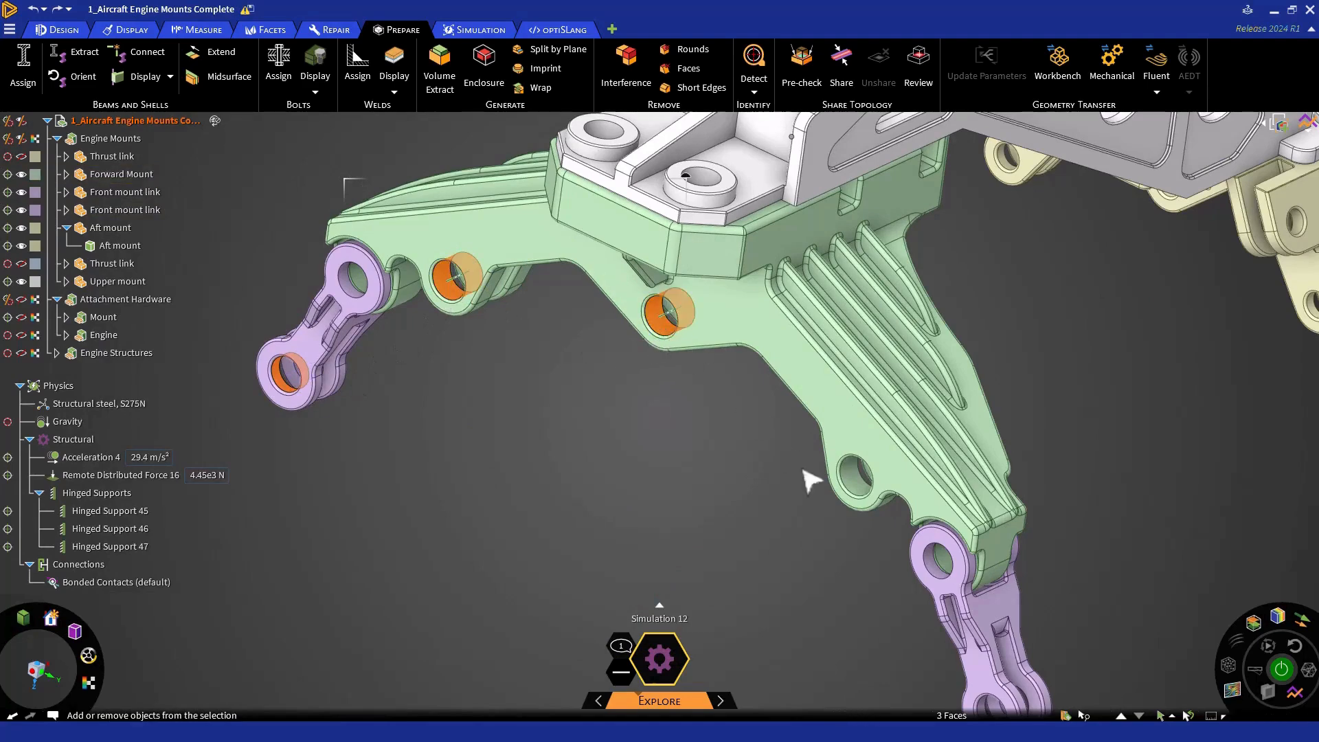
ctrl+click(854, 482)
middle_drag(936, 557, 934, 632)
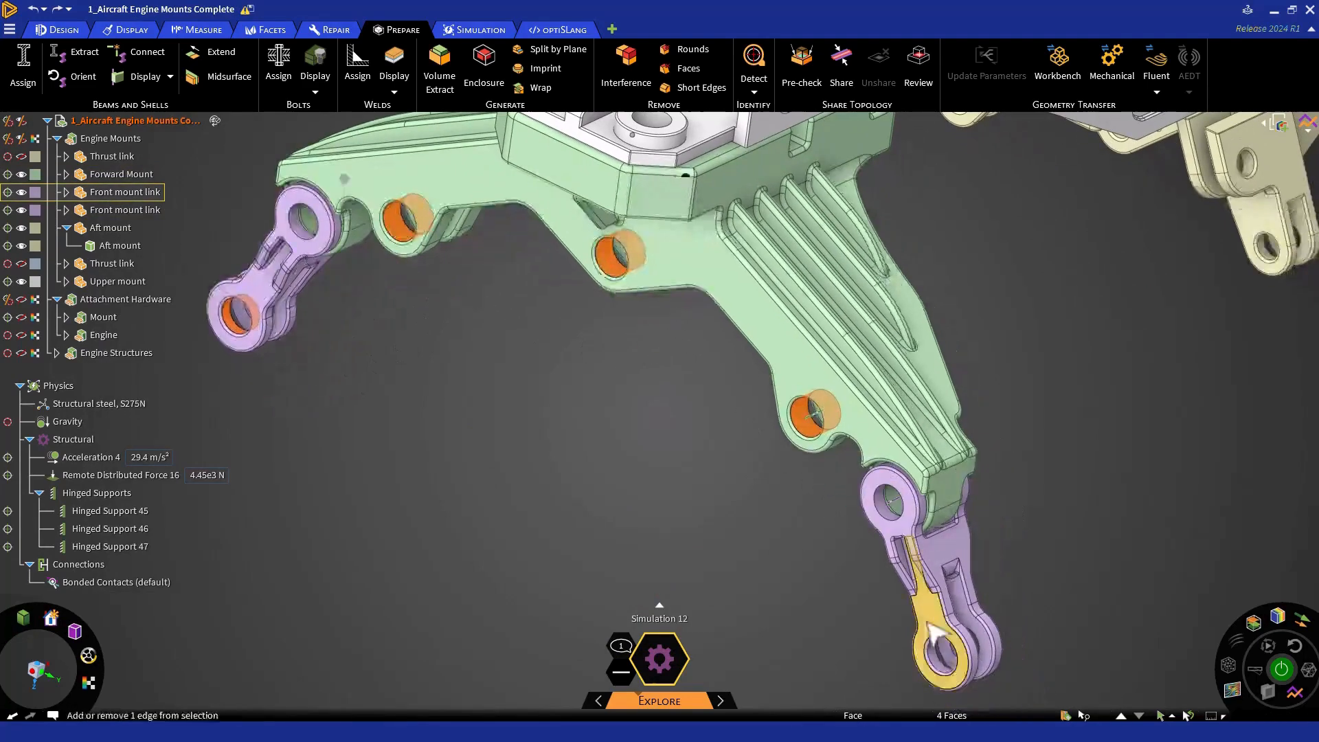
ctrl+click(943, 663)
- Add the inner cylindrical faces of the Aft mount's three lower lug holes to the selection
ctrl+middle_drag(1037, 302, 774, 480)
mouse_move(799, 331)
middle_down()
mouse_move(809, 324)
mouse_move(796, 317)
middle_up()
scroll(871, 438, up, 3)
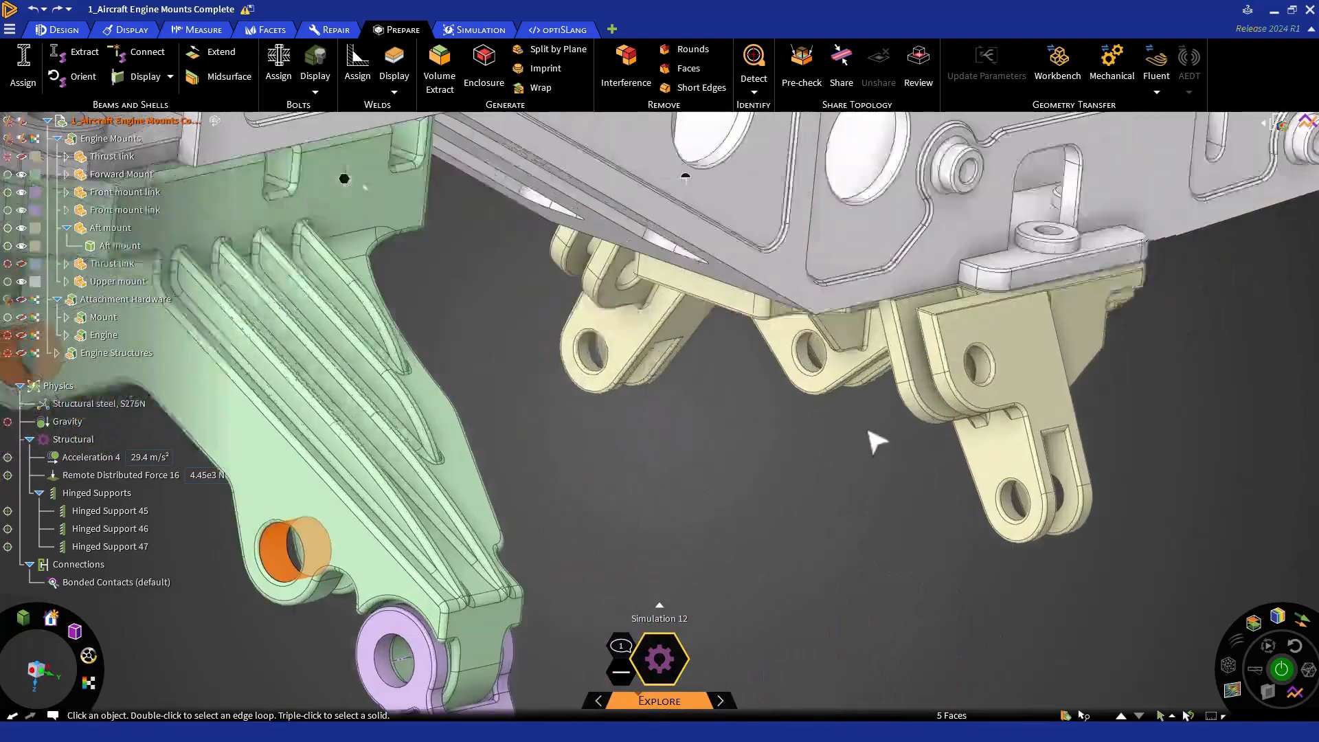
ctrl+click(541, 362)
ctrl+click(807, 358)
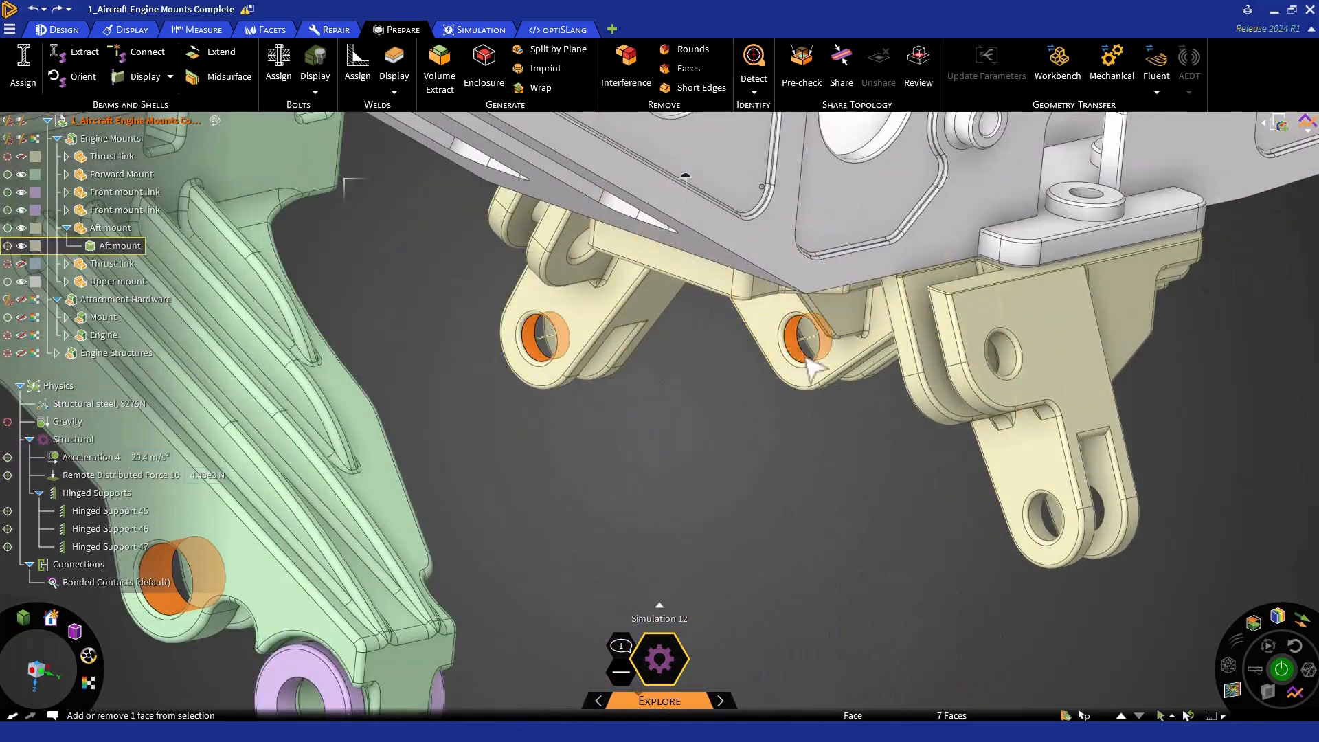
ctrl+click(1037, 523)
scroll(841, 415, down, 5)
ctrl+middle_drag(843, 416, 779, 375)
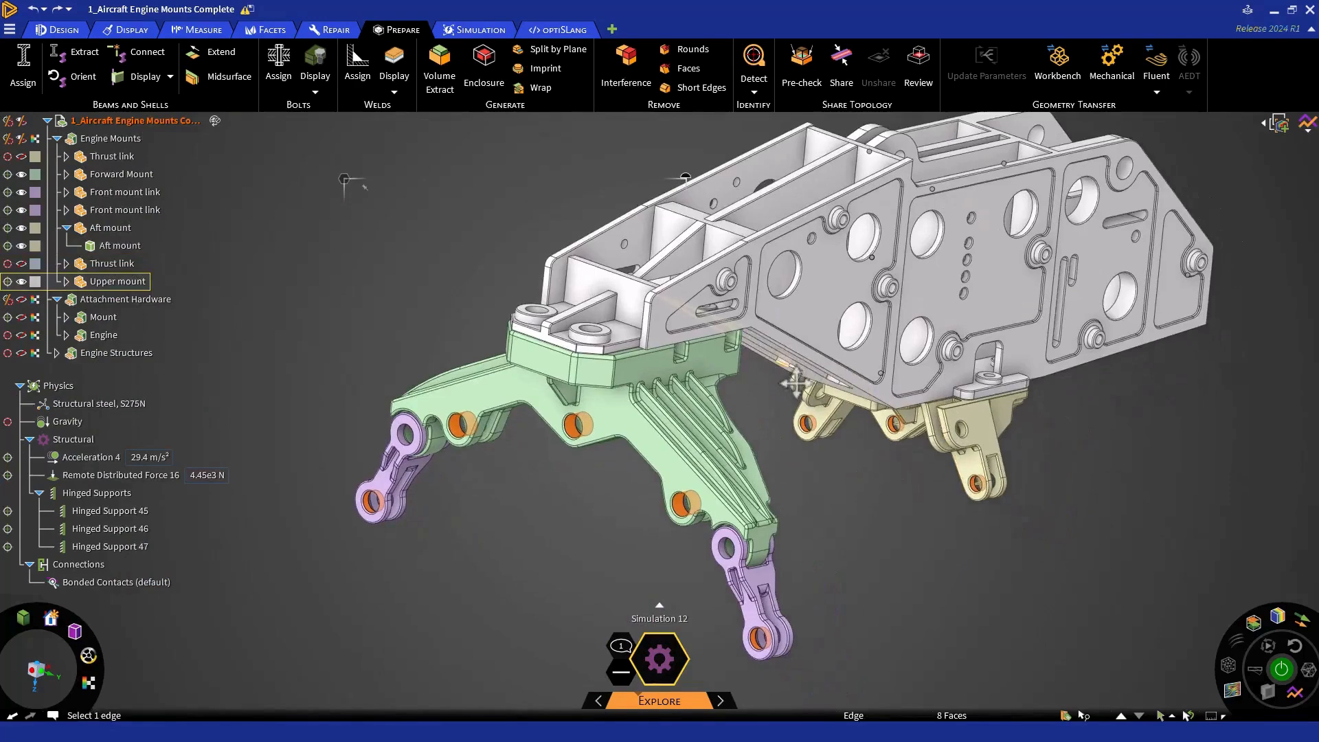
- Extend the selection with Power Selection to all coaxial holes, searching all bodies
click(1084, 716)
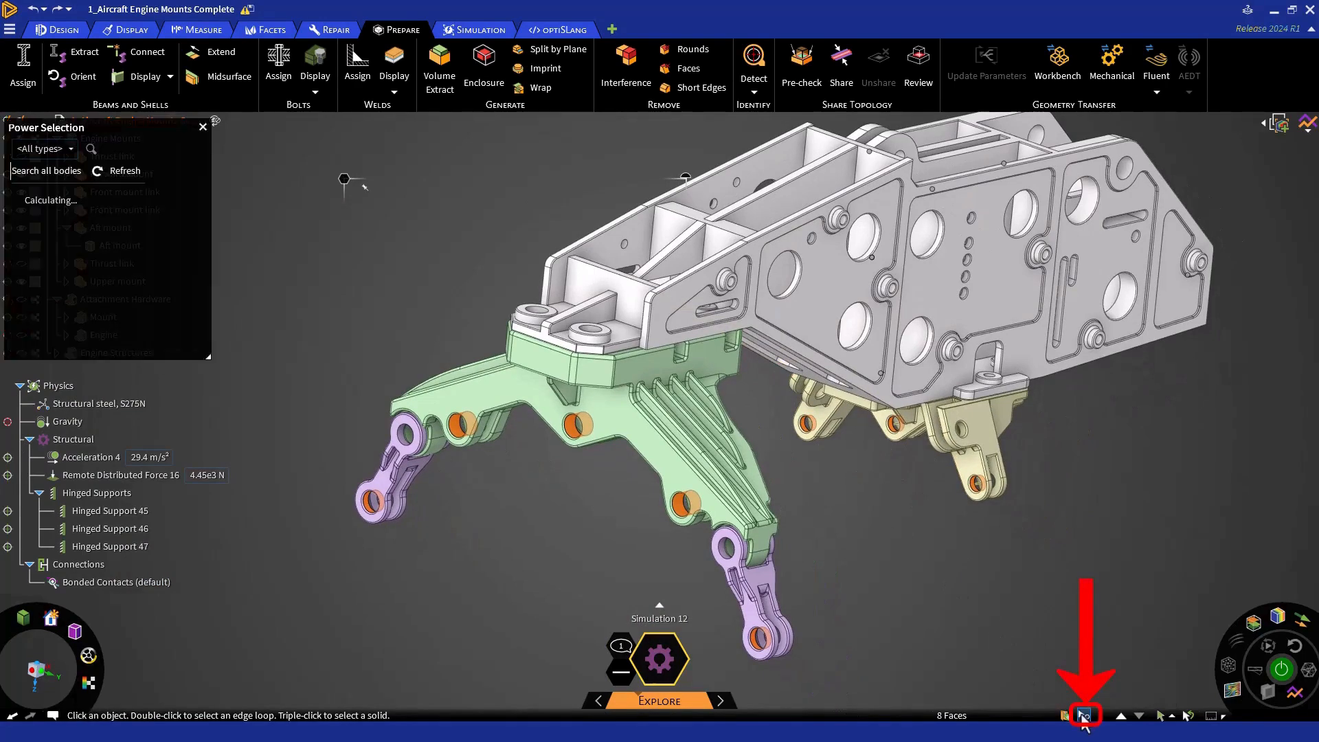
drag(112, 128, 316, 144)
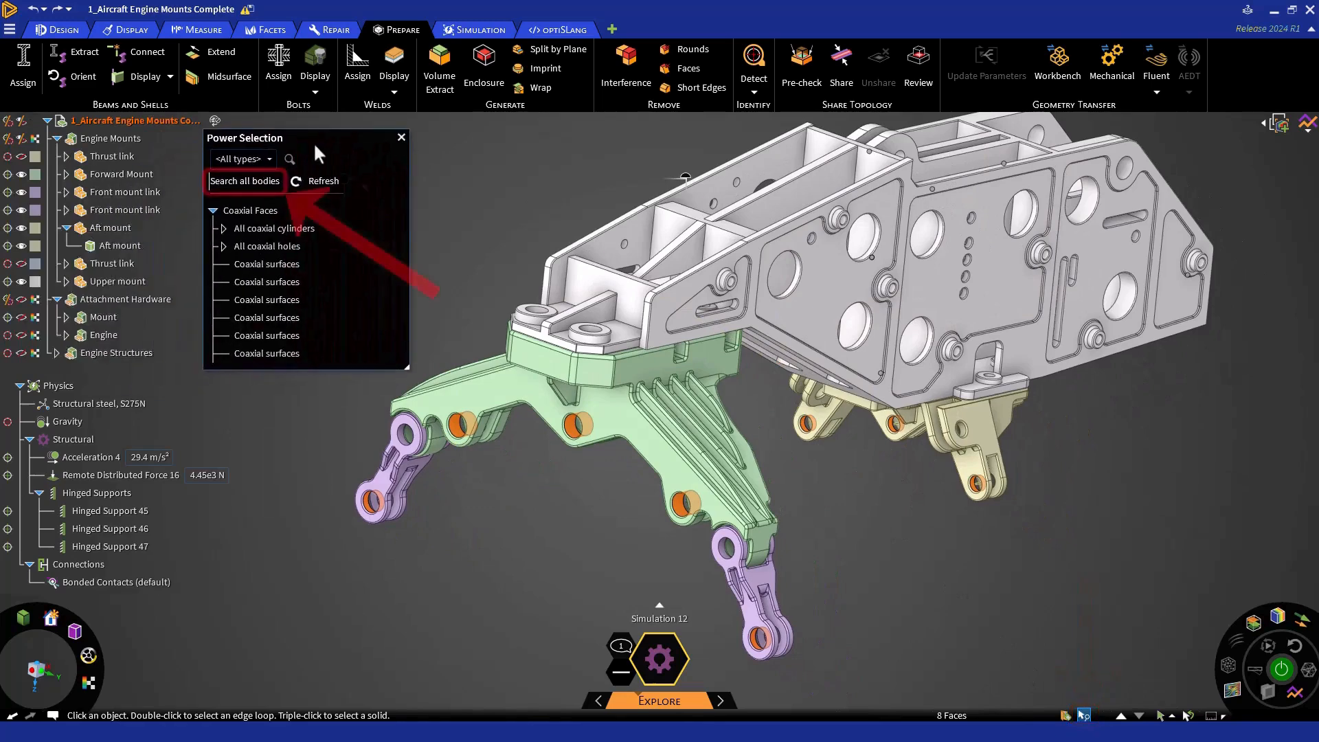
click(257, 182)
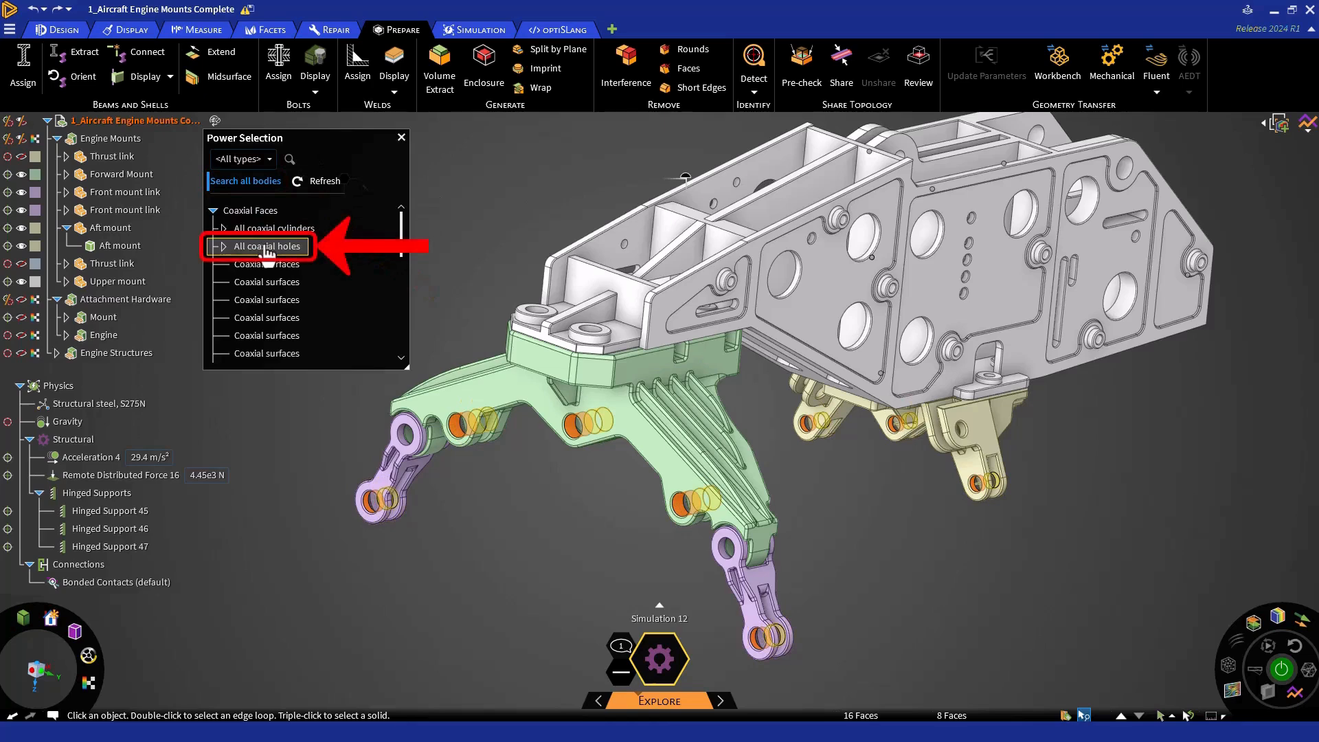
click(266, 247)
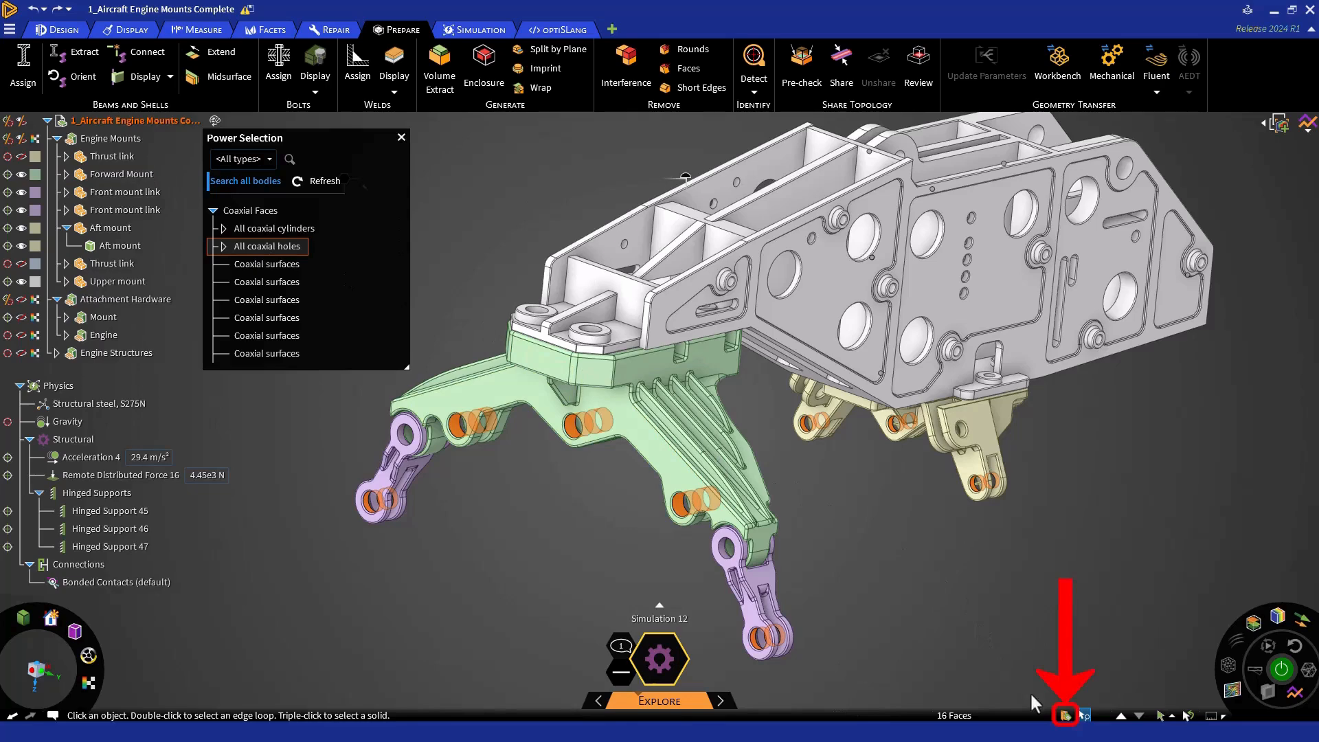
- Create a named selection called Load Faces from the selected hole faces
click(1066, 715)
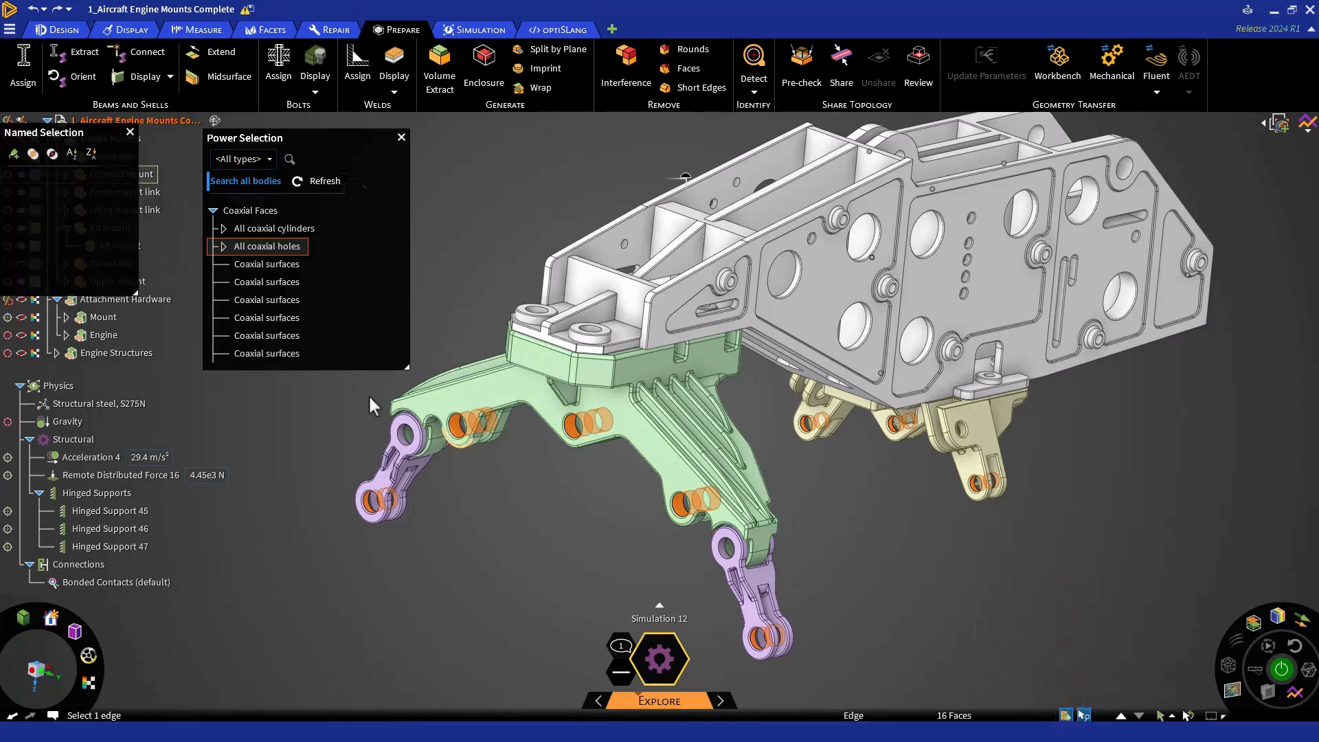
drag(74, 134, 324, 386)
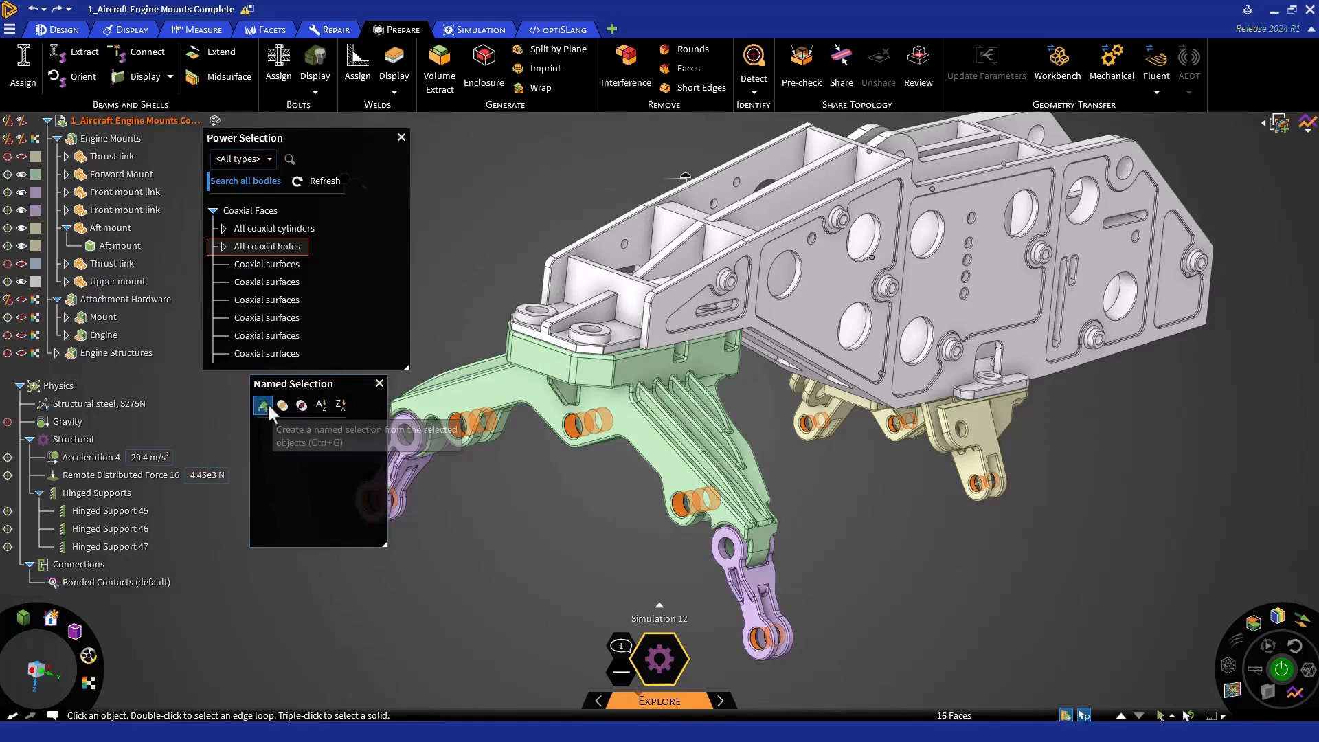
click(263, 405)
key(Caps_Lock)
text(Load Faces)
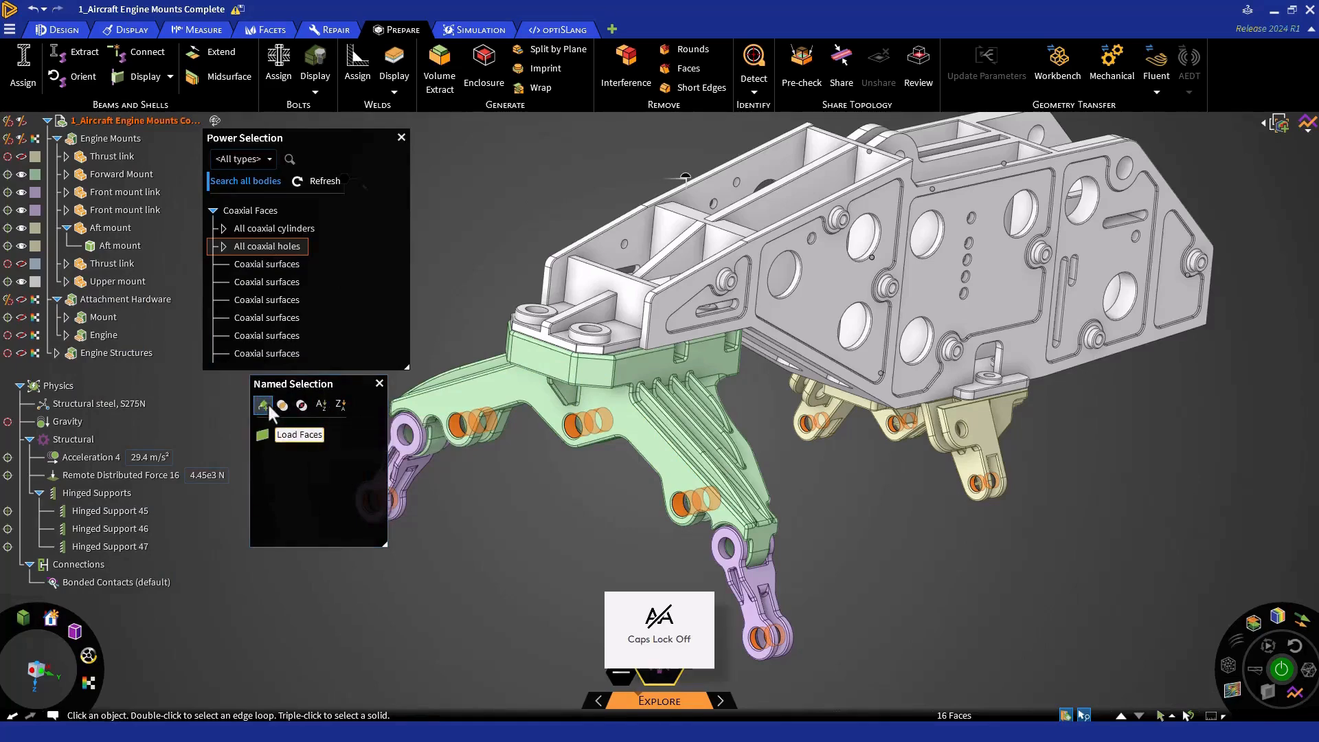
key(Return)
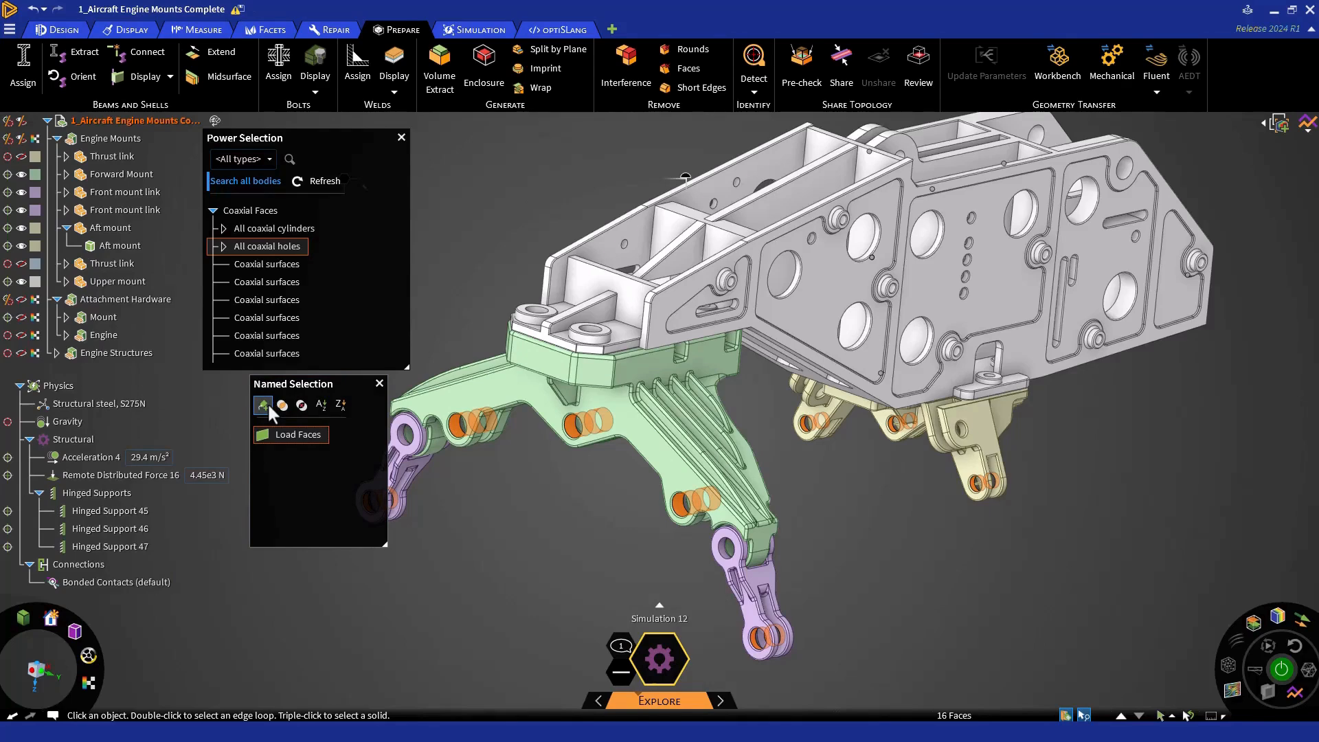
- Replace the location of Remote Distributed Force 16 with the Load Faces named selection
click(141, 476)
right_click(141, 476)
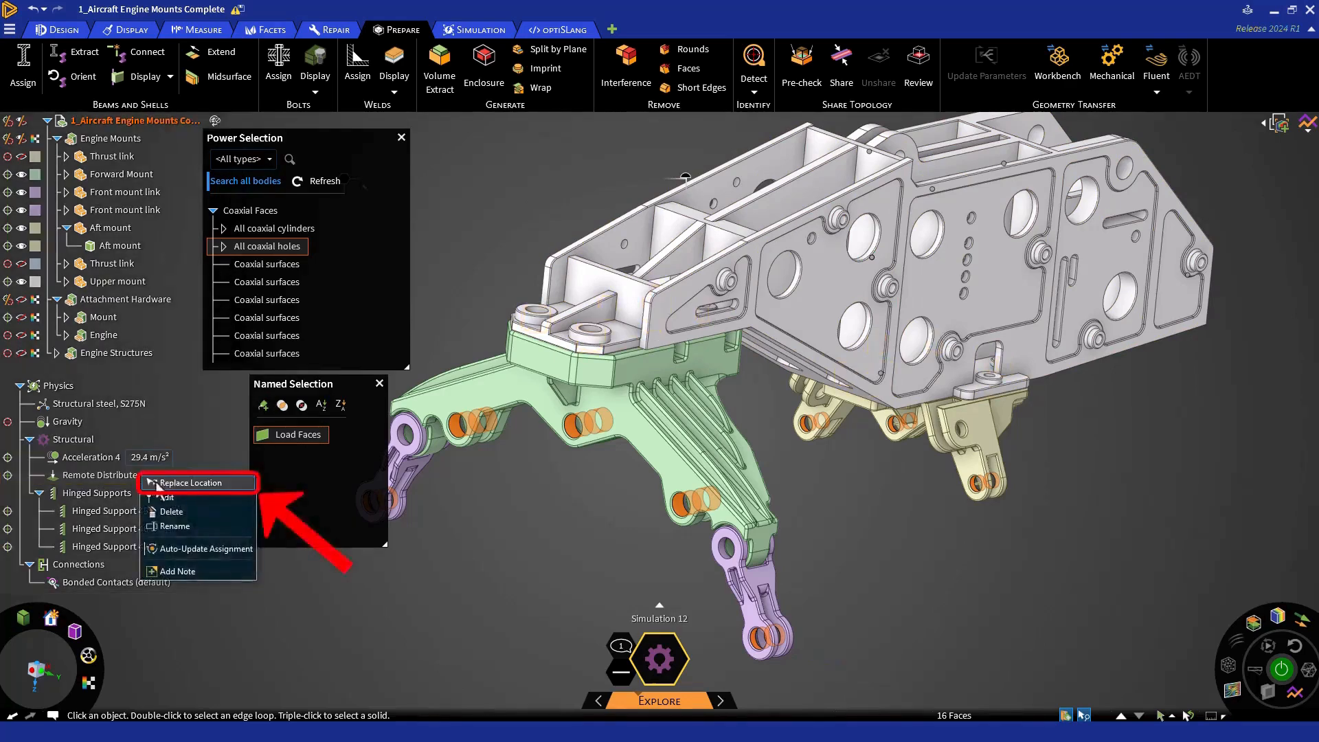
click(155, 479)
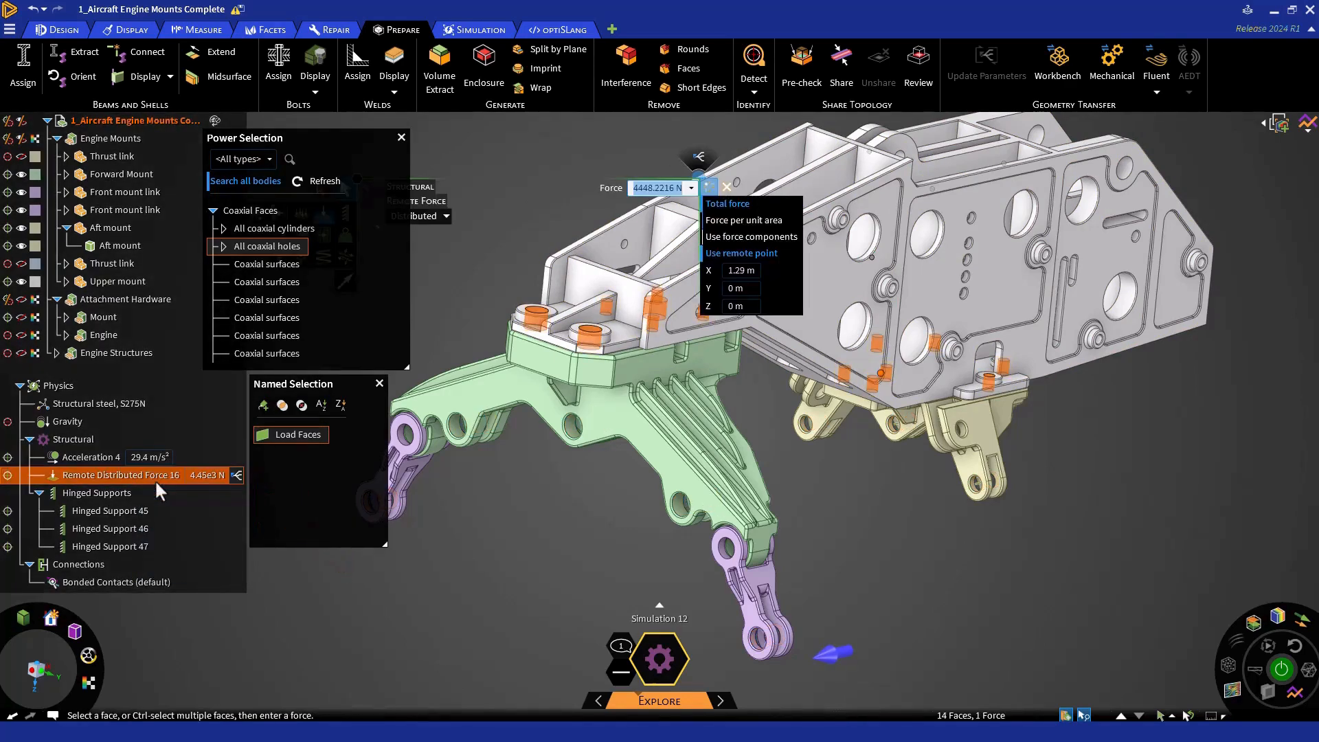
click(288, 439)
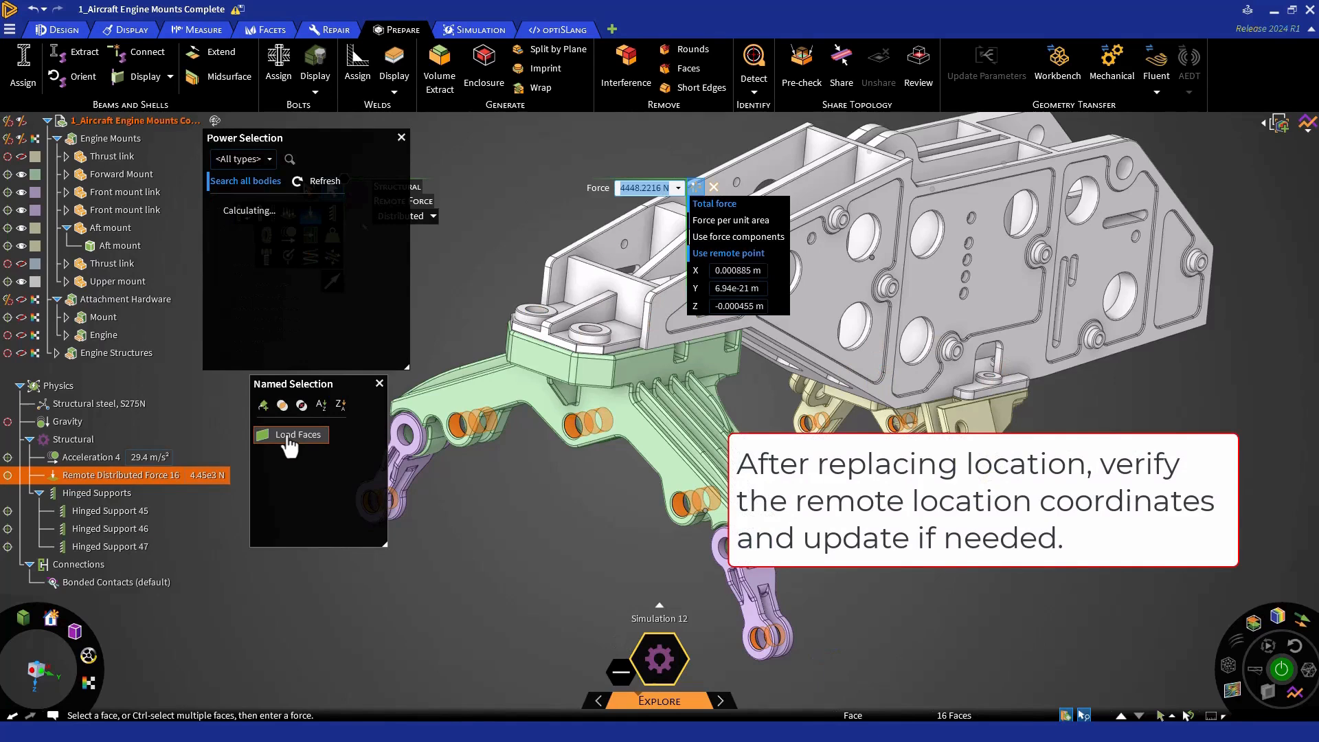
key(Escape)
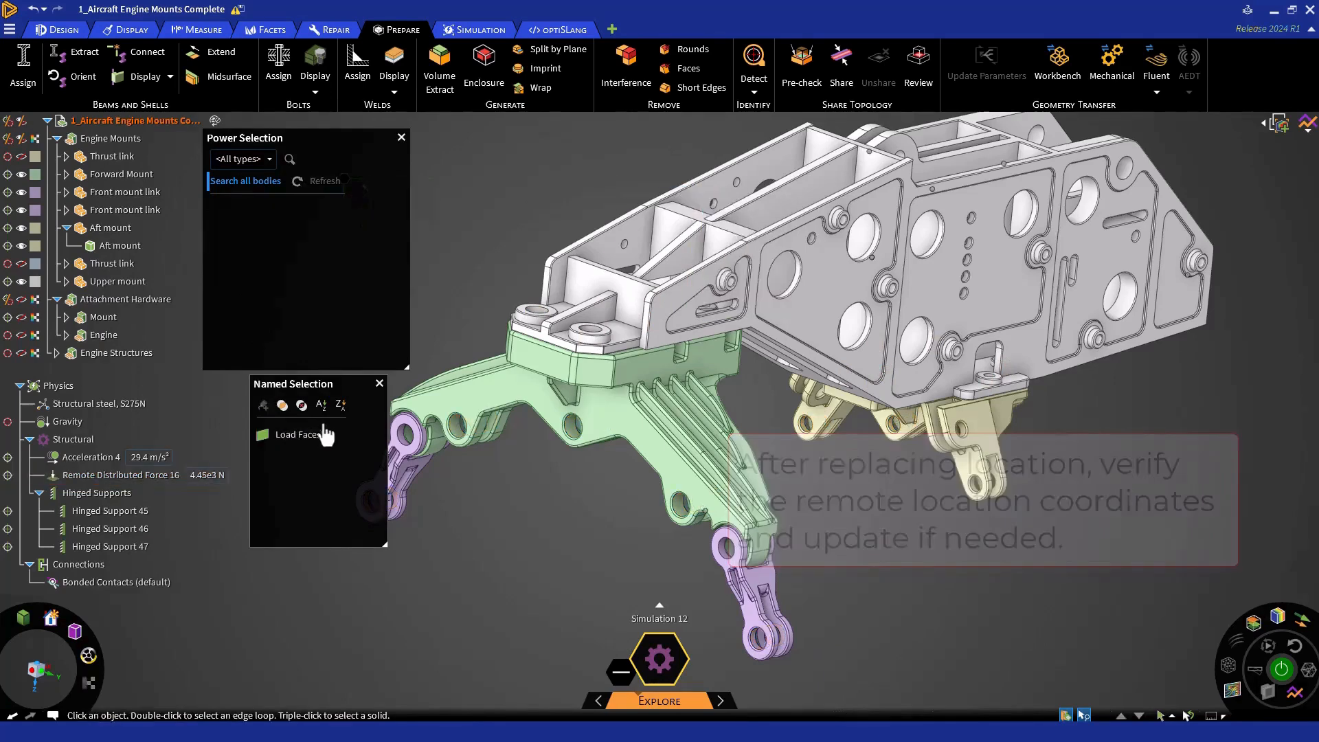
- Close the Named Selection and Power Selection windows and replace the location of Acceleration 4 with all visible mount bodies
click(377, 384)
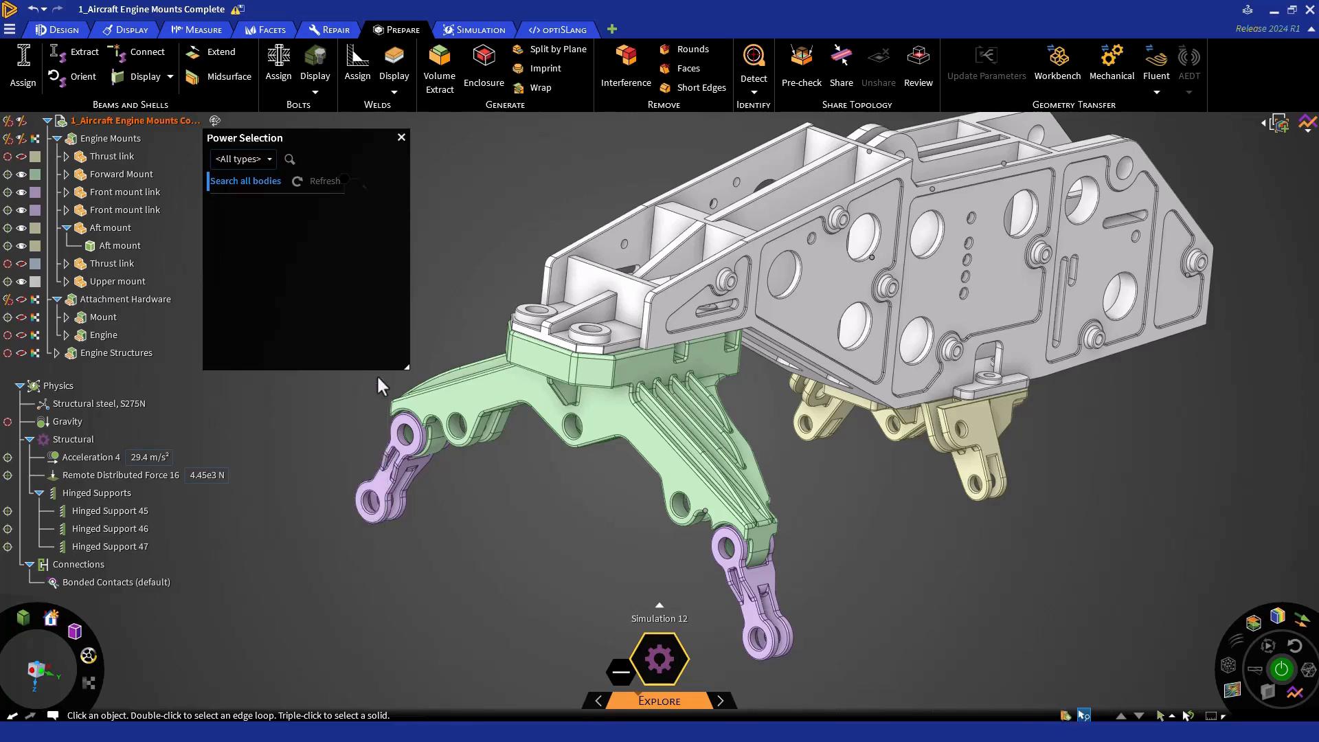
click(402, 138)
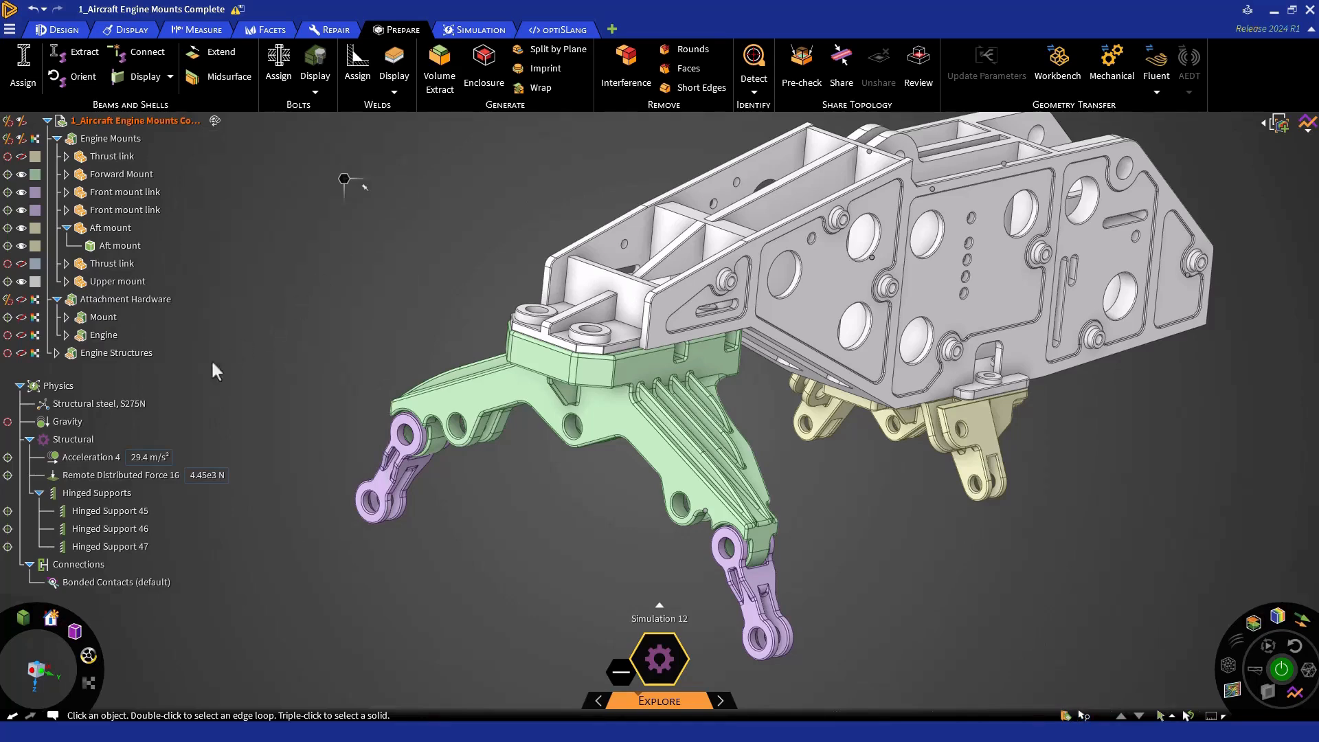
click(96, 458)
right_click(105, 459)
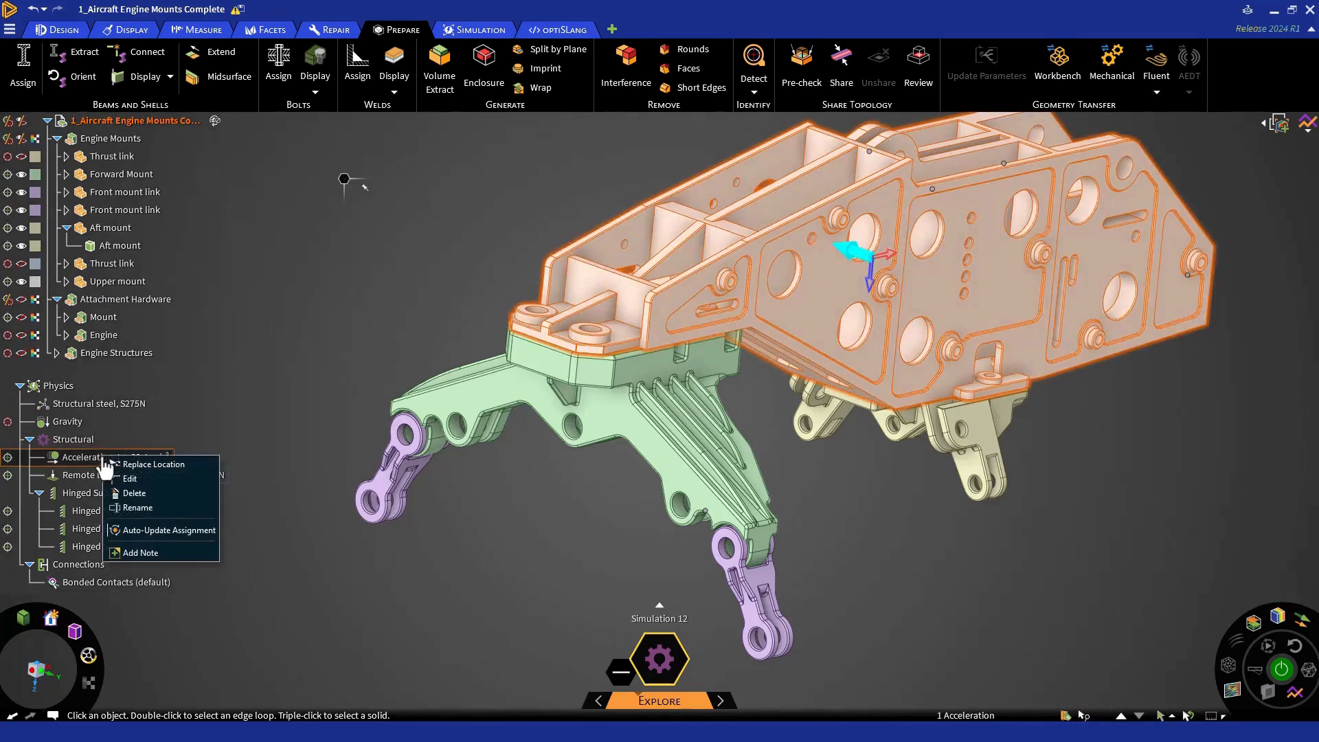
click(121, 463)
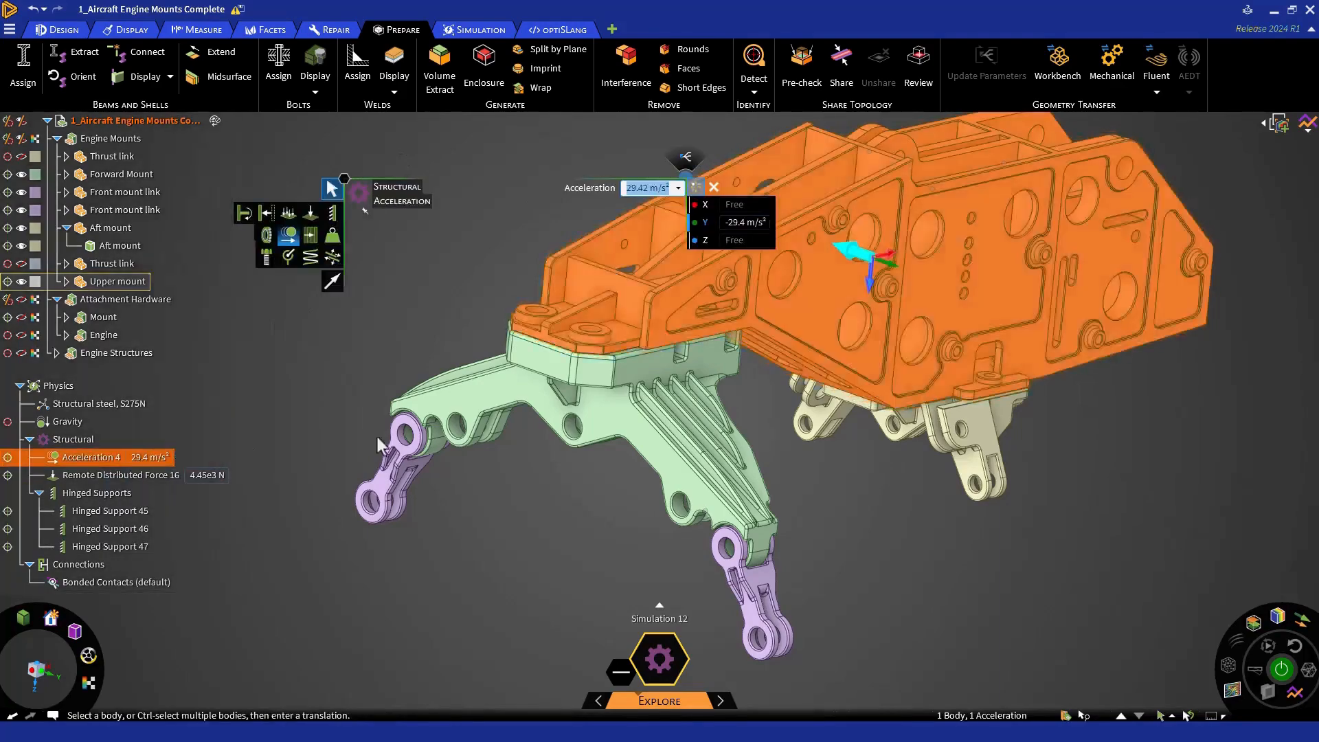
scroll(467, 437, down, 3)
scroll(463, 438, down, 1)
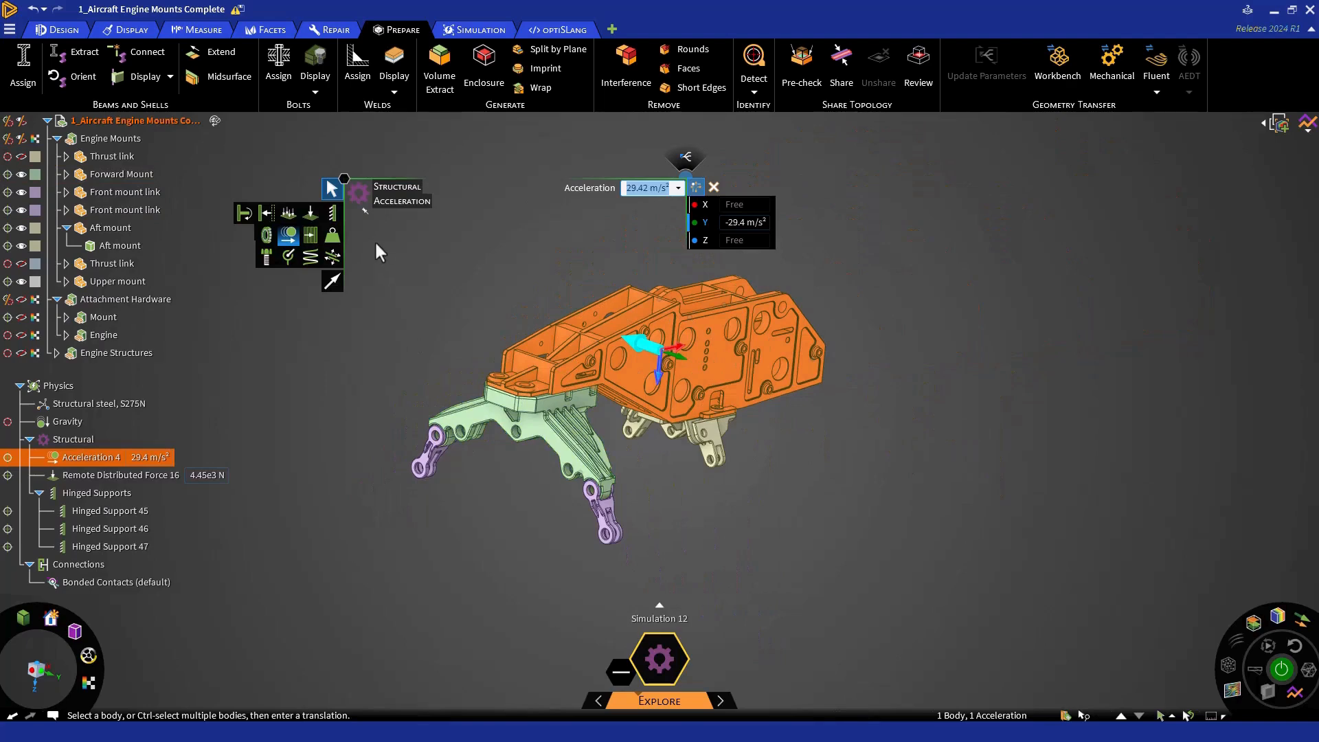
drag(375, 241, 867, 573)
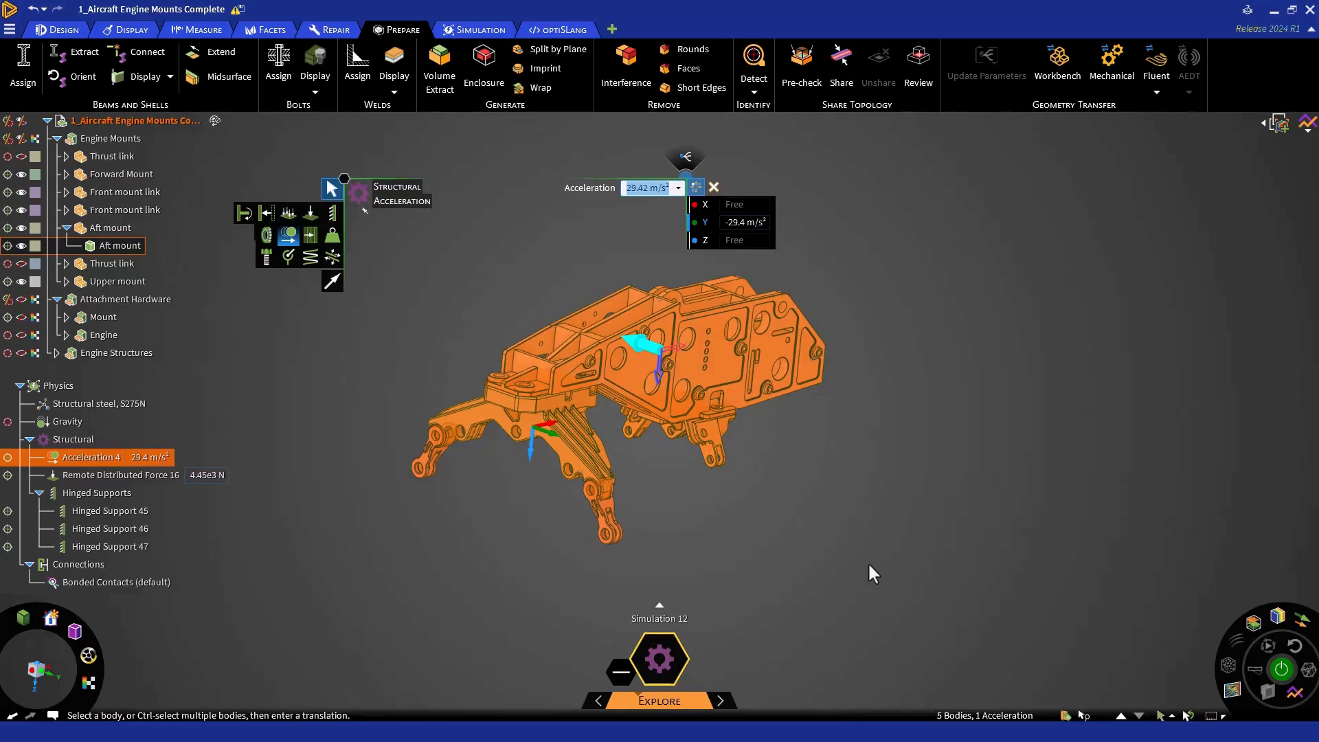
key(Escape)
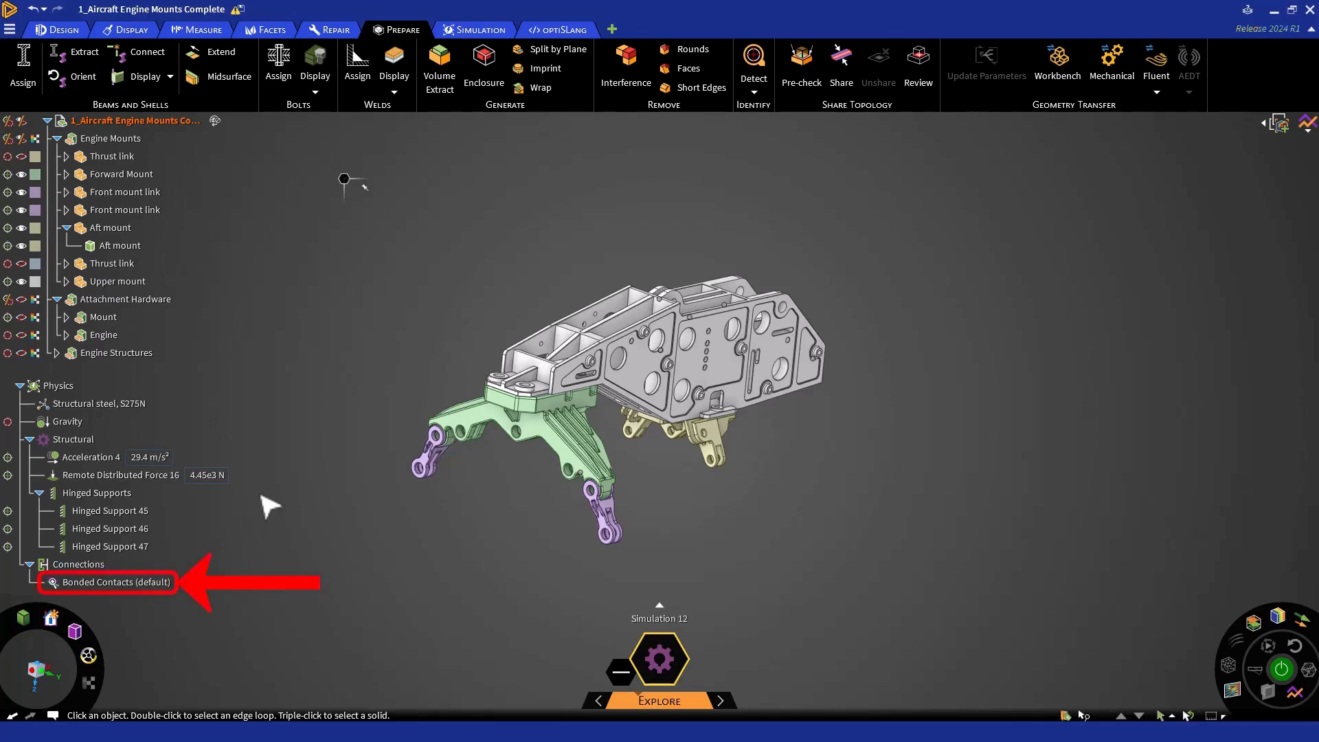
- Review the contact pairs in Bonded Contacts (default), examining the pair at the Forward Mount's outer bolt location
click(168, 586)
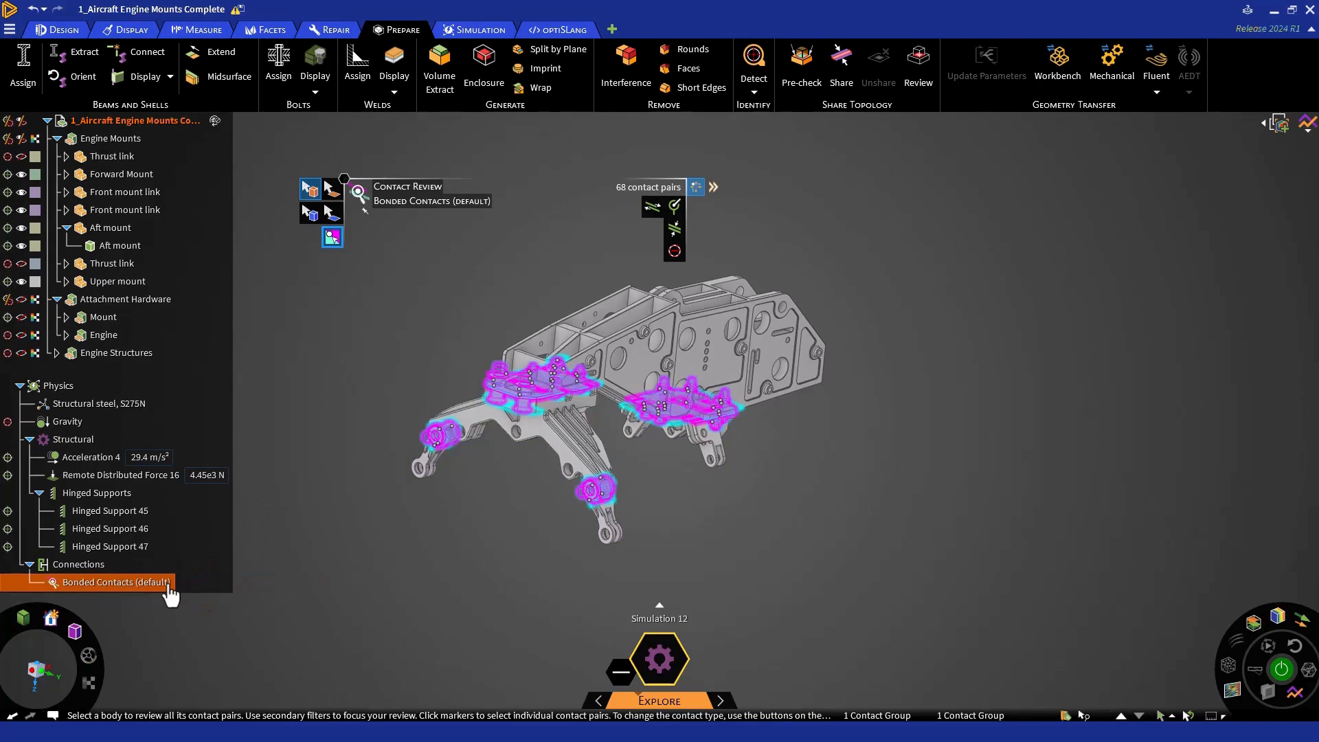
scroll(525, 416, up, 5)
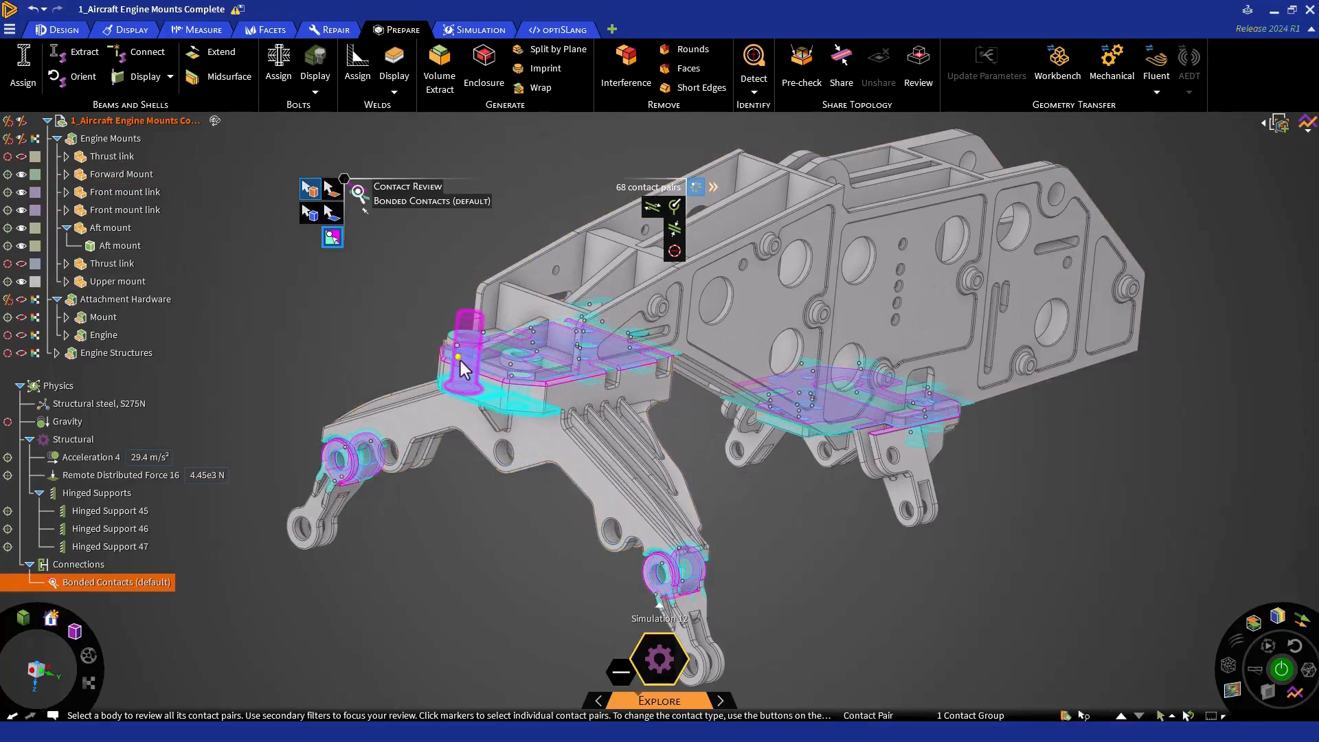
click(460, 363)
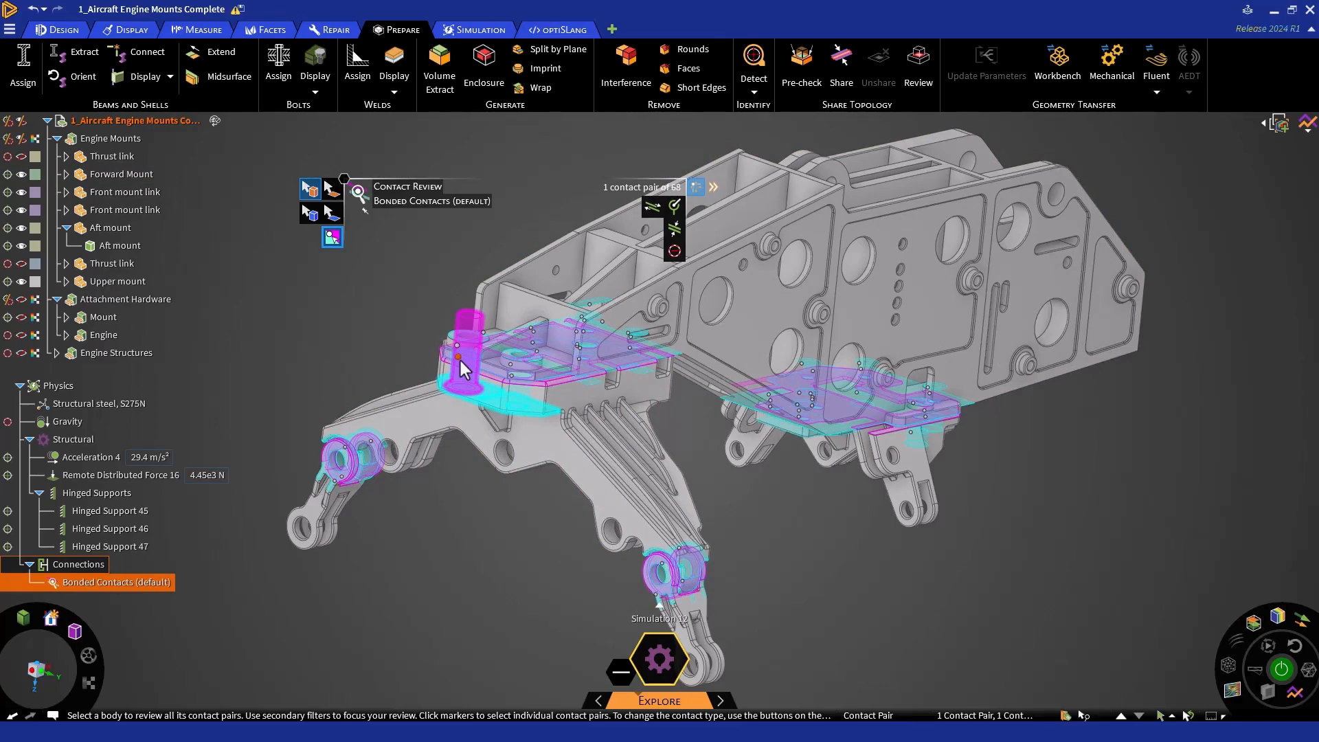
key(Escape)
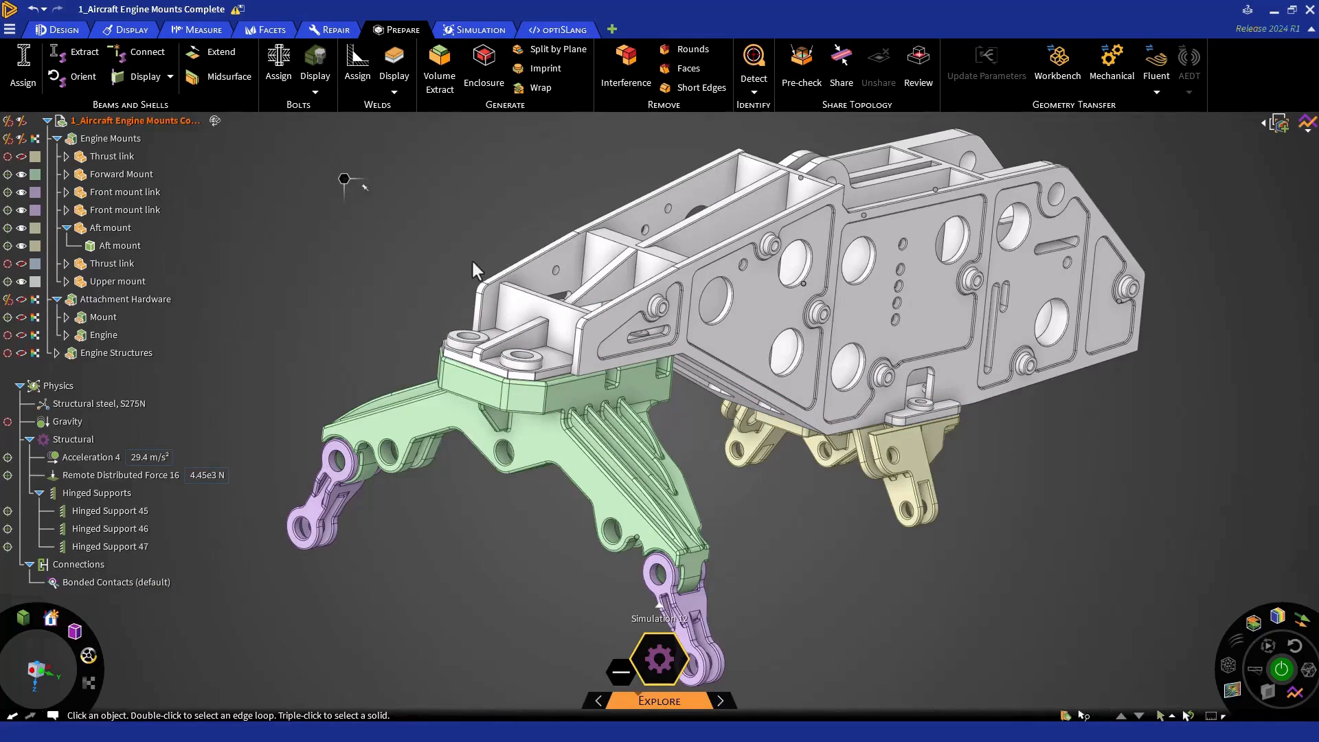
- Preview the element size and check the assembly for under-resolved features with the Resolution display
click(472, 36)
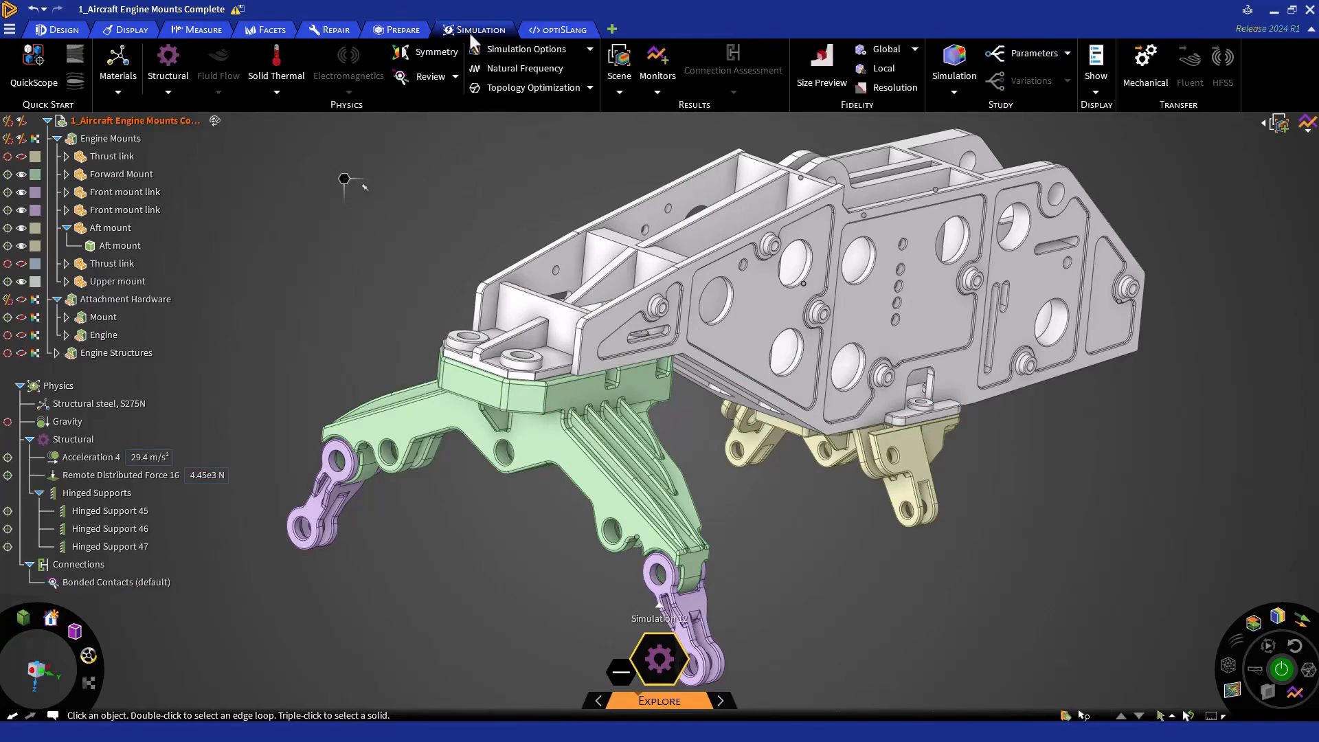
click(810, 88)
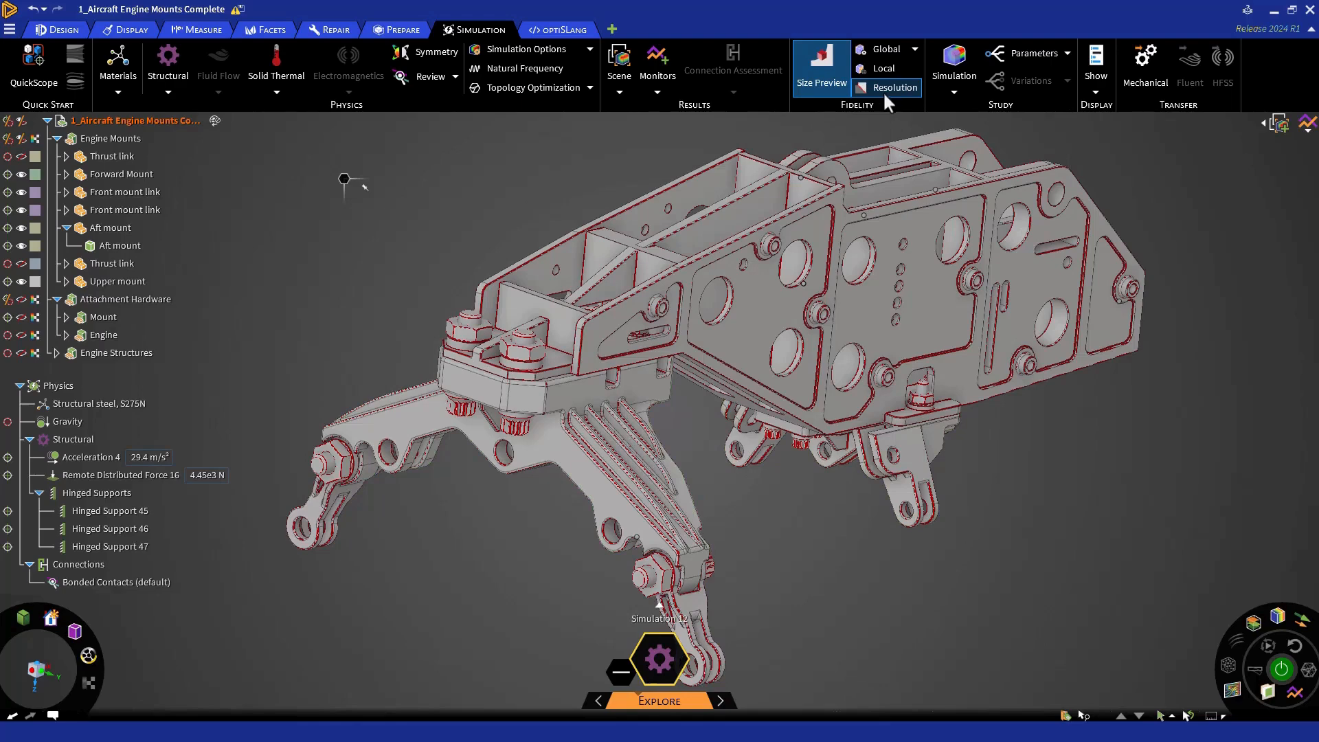
click(885, 94)
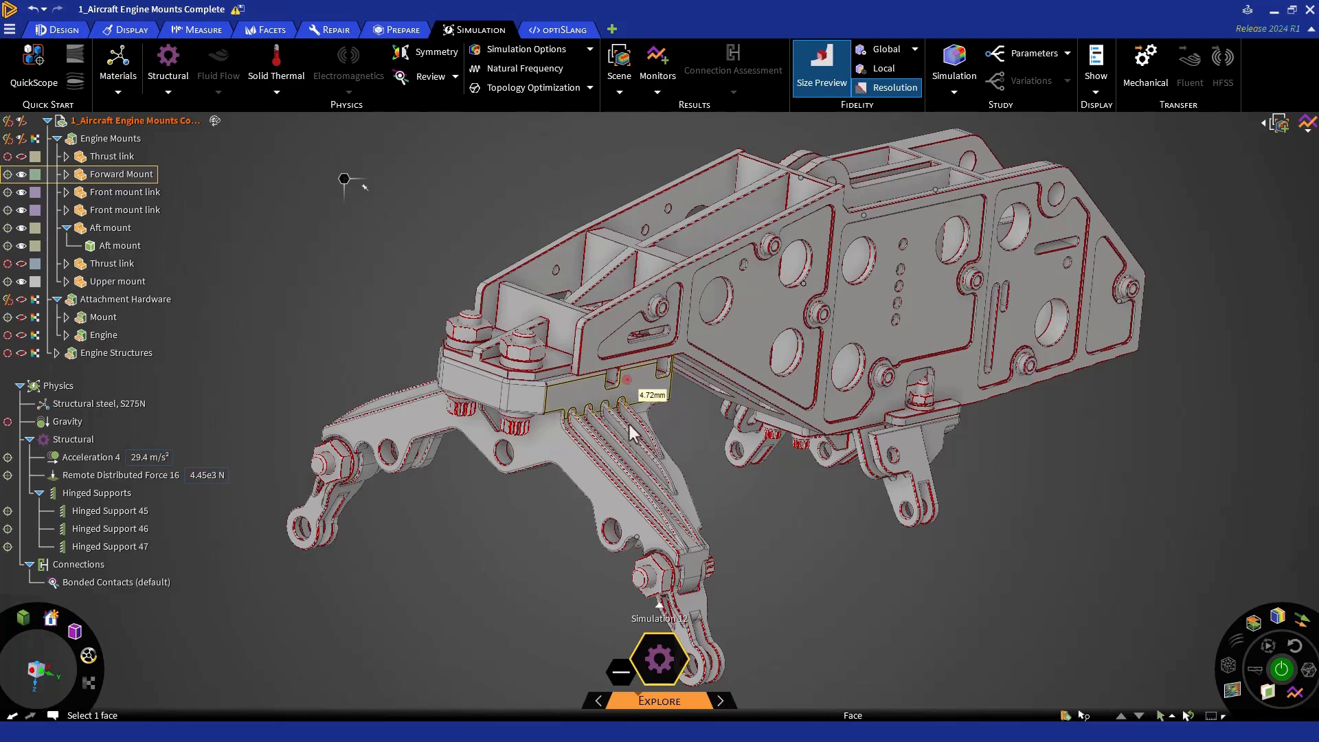
mouse_move(640, 702)
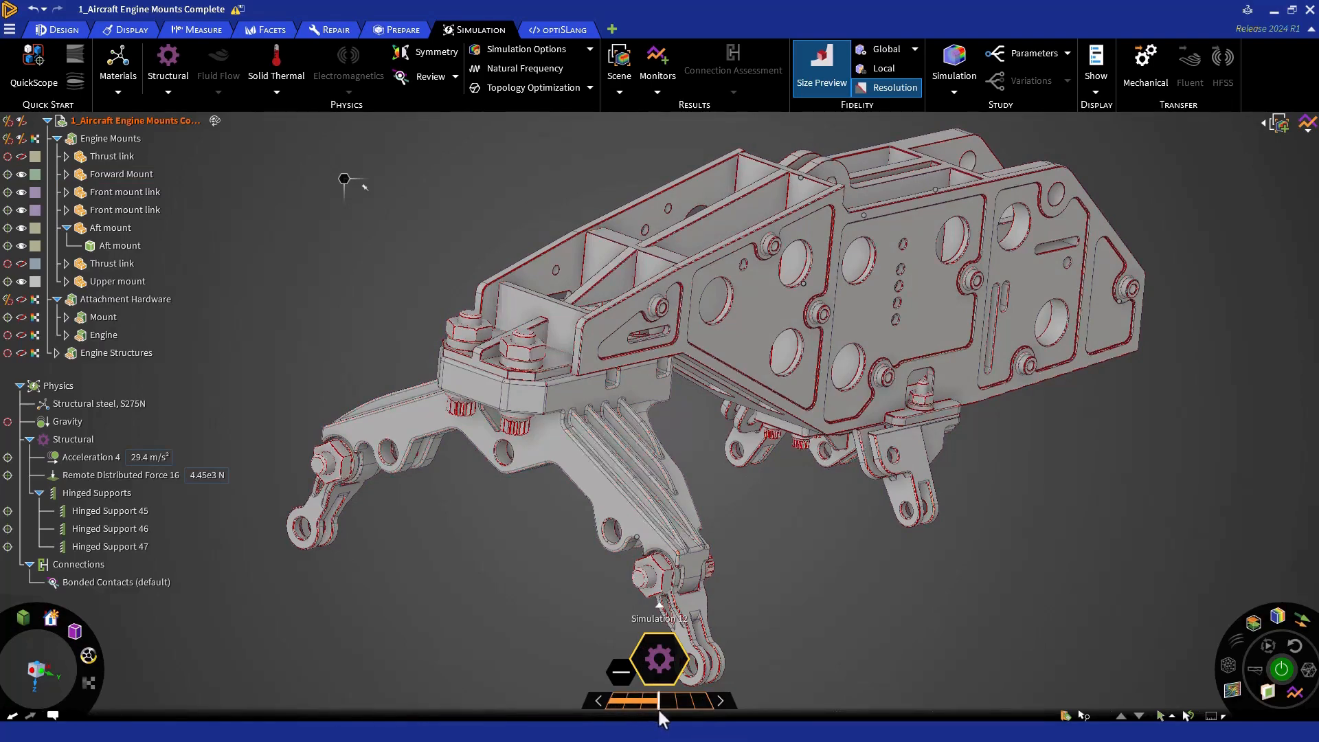
mouse_move(604, 483)
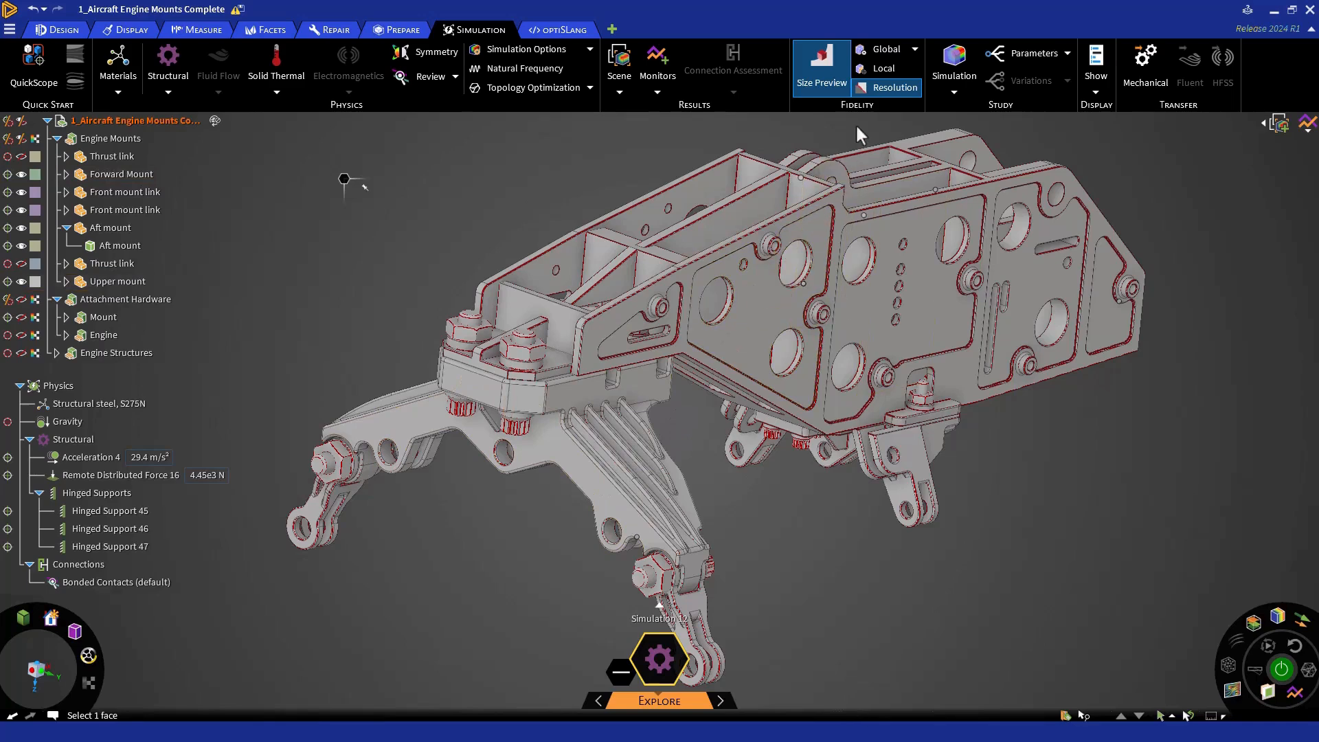
click(877, 92)
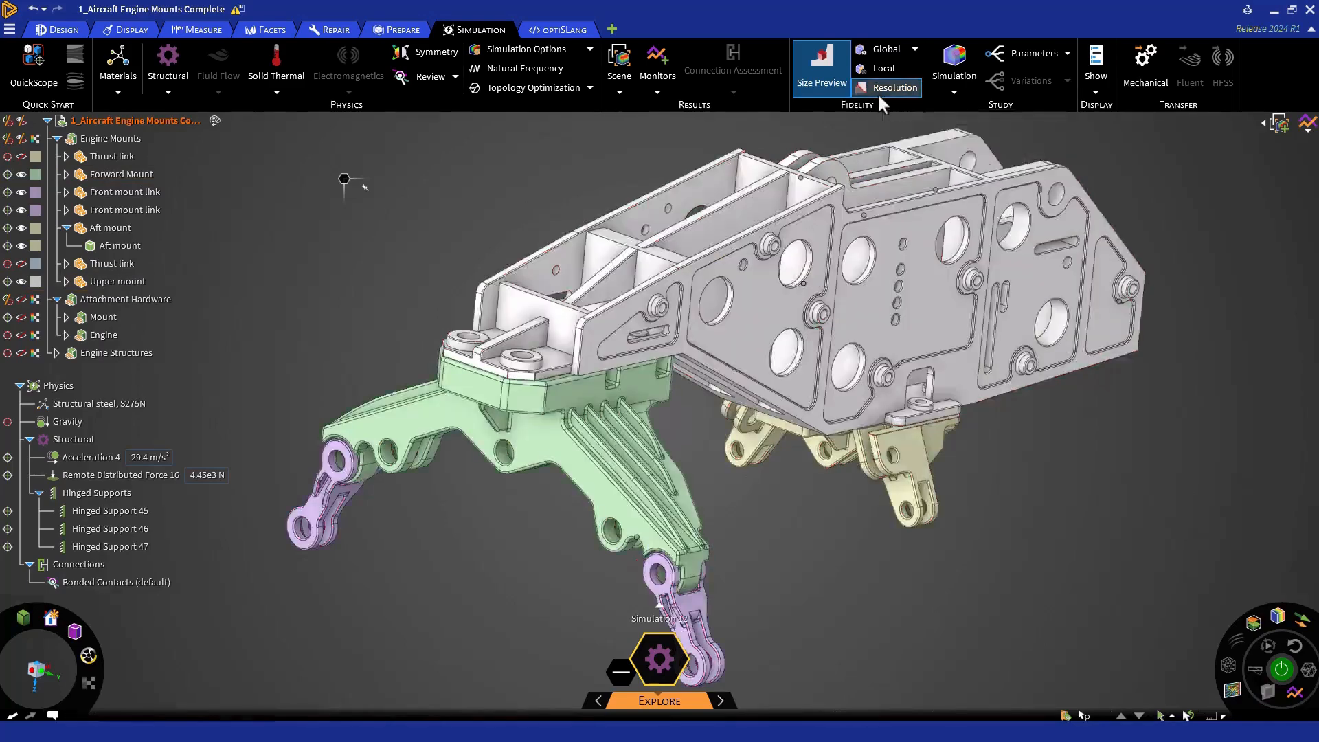
- Apply a local fidelity of 2 mm to both Front mount links and turn off the size preview
click(884, 71)
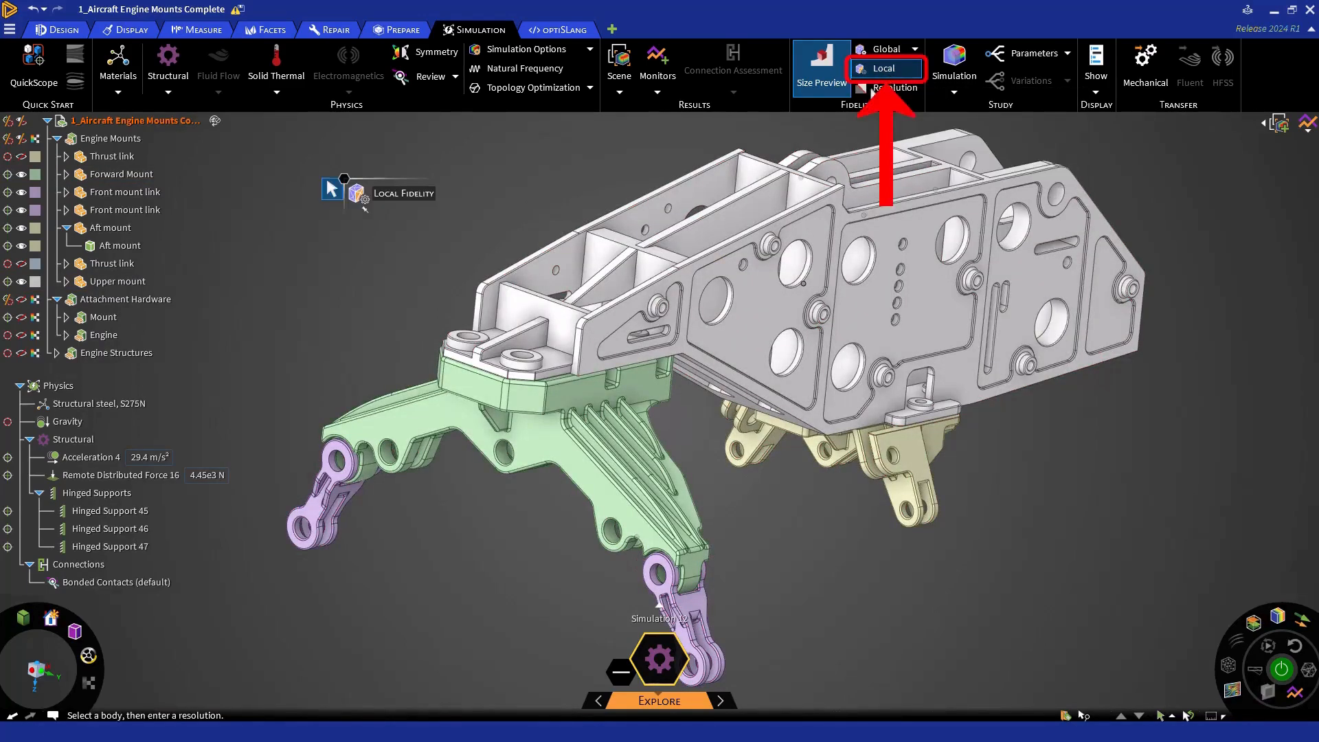
ctrl+middle_drag(567, 411, 648, 286)
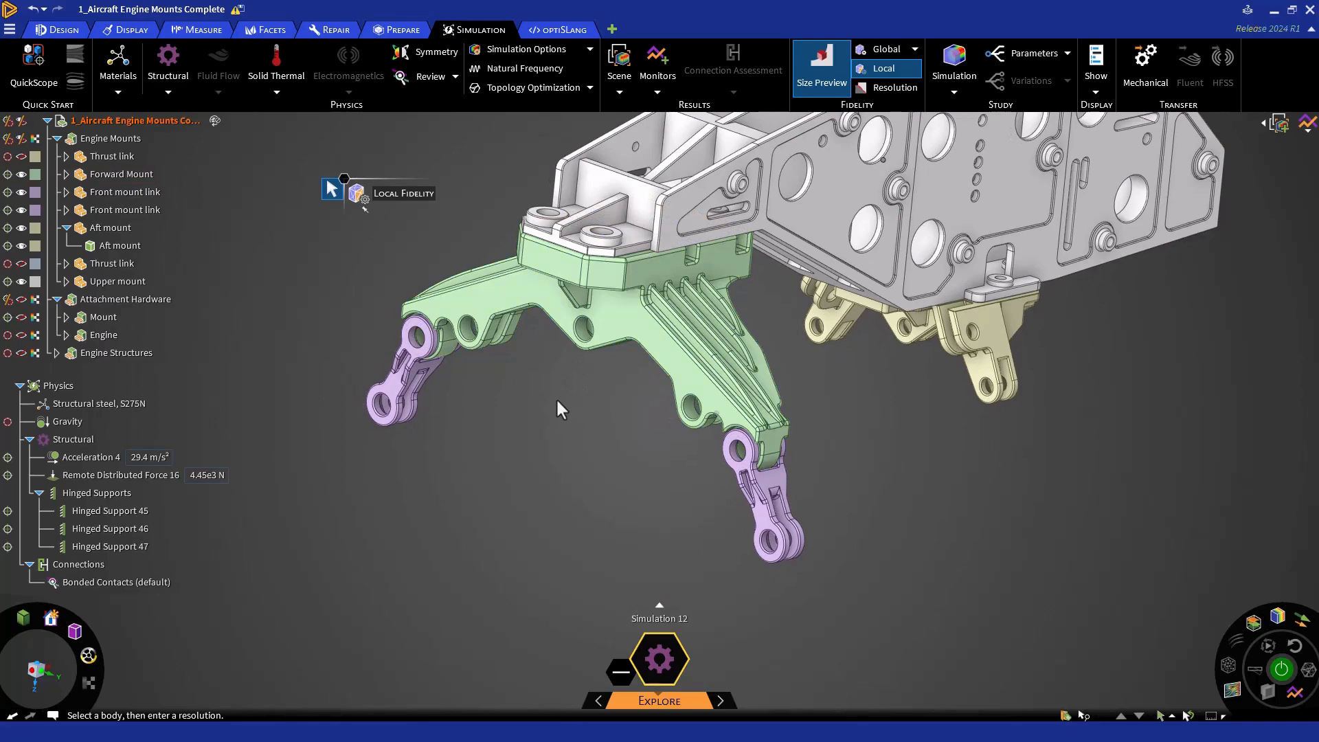
click(393, 383)
ctrl+click(749, 493)
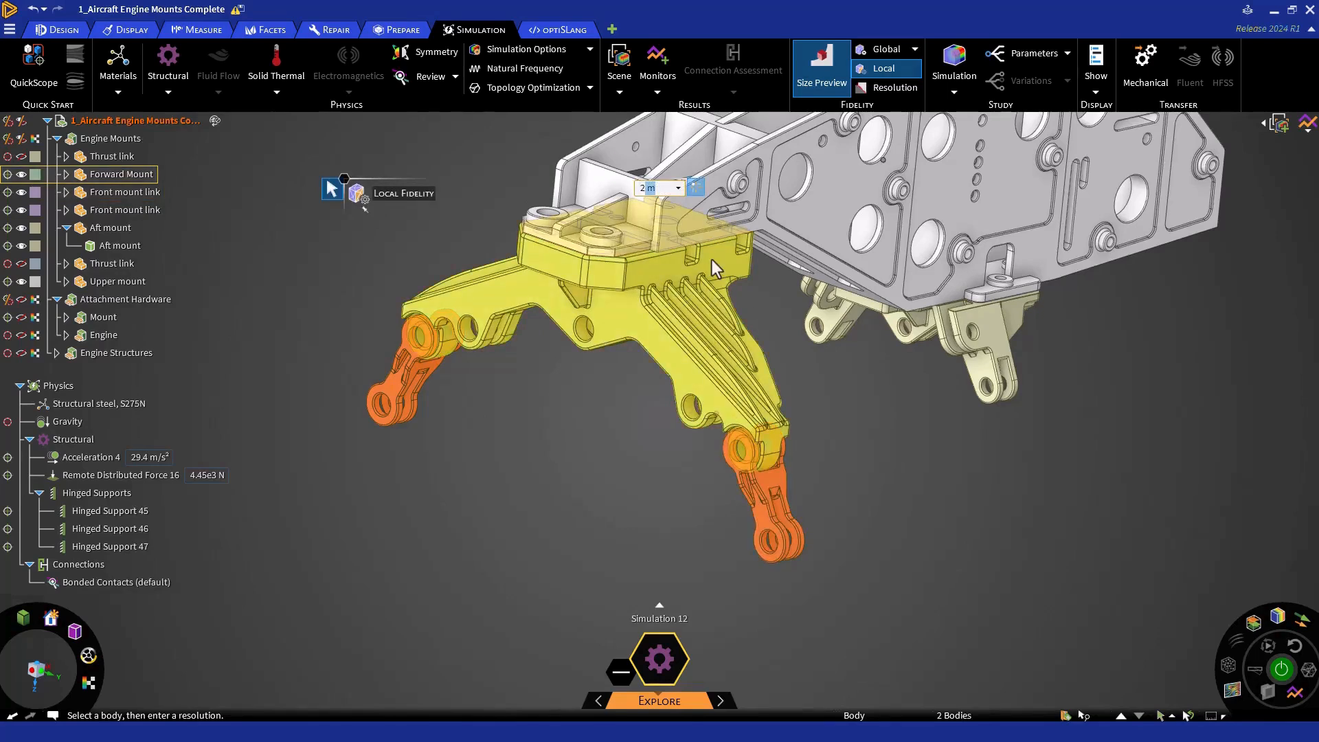
text(mm)
key(Return)
click(753, 277)
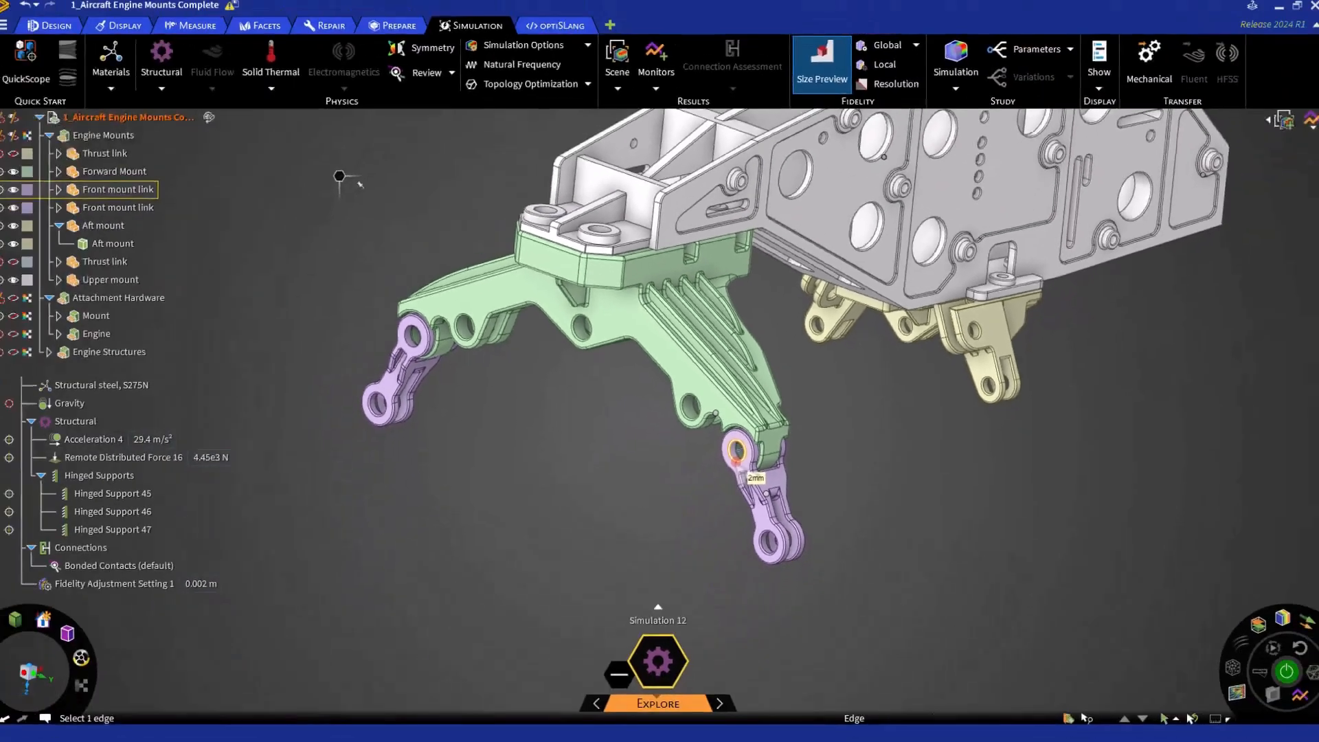
click(821, 65)
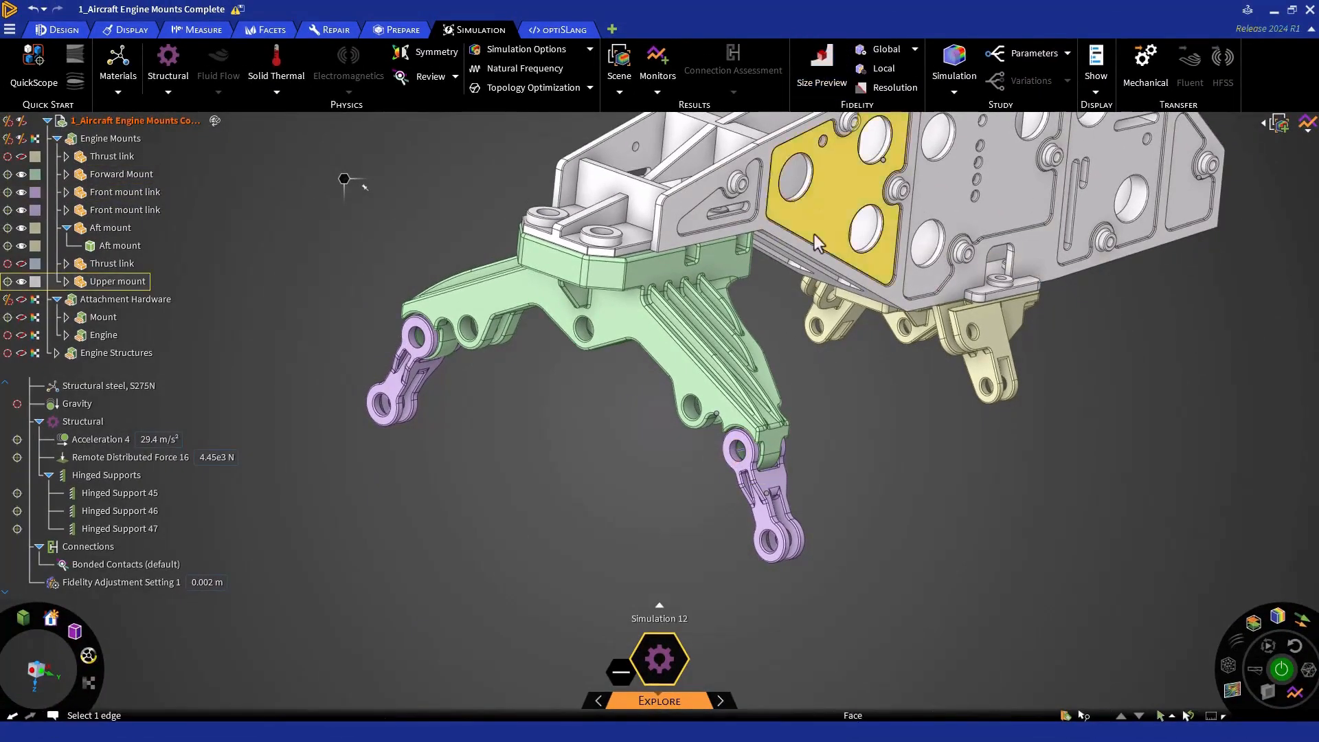
- Solve Simulation 12 in the Explore stage for the full mount assembly
scroll(833, 308, down, 6)
scroll(833, 308, up, 3)
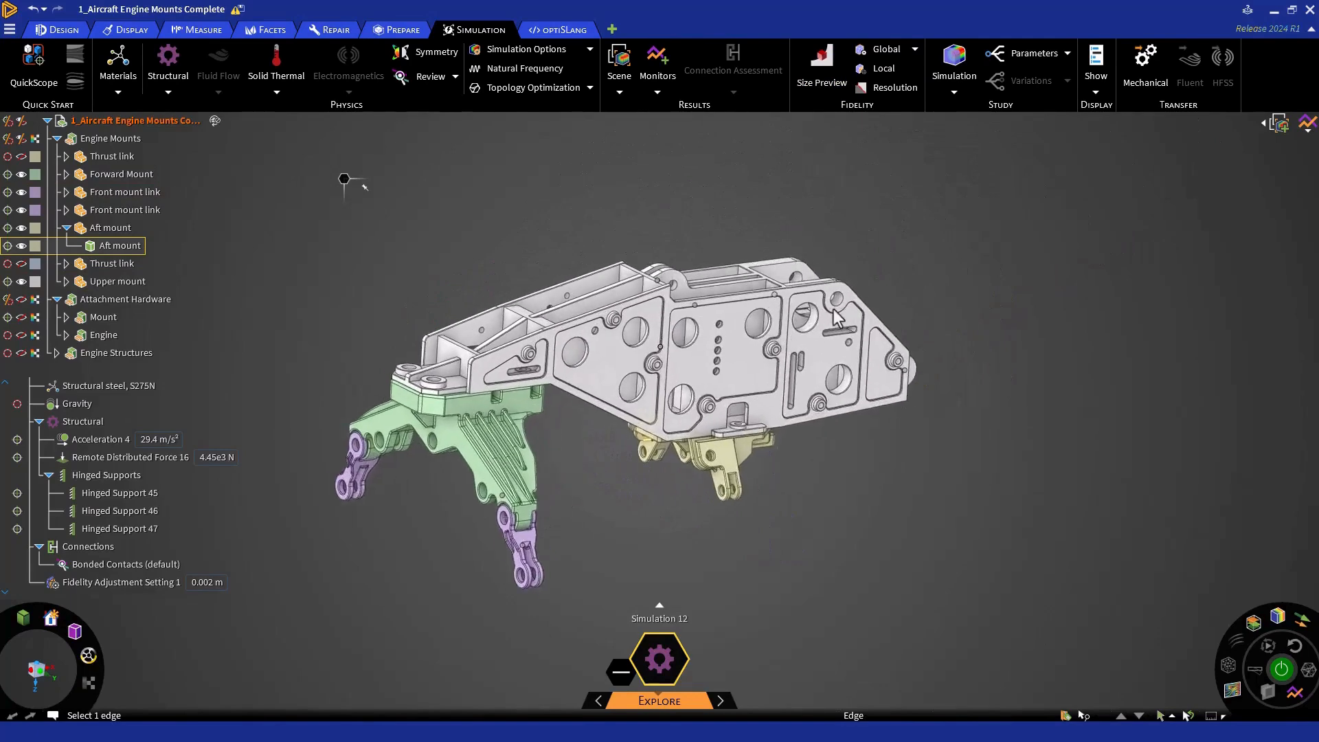
scroll(836, 317, up, 3)
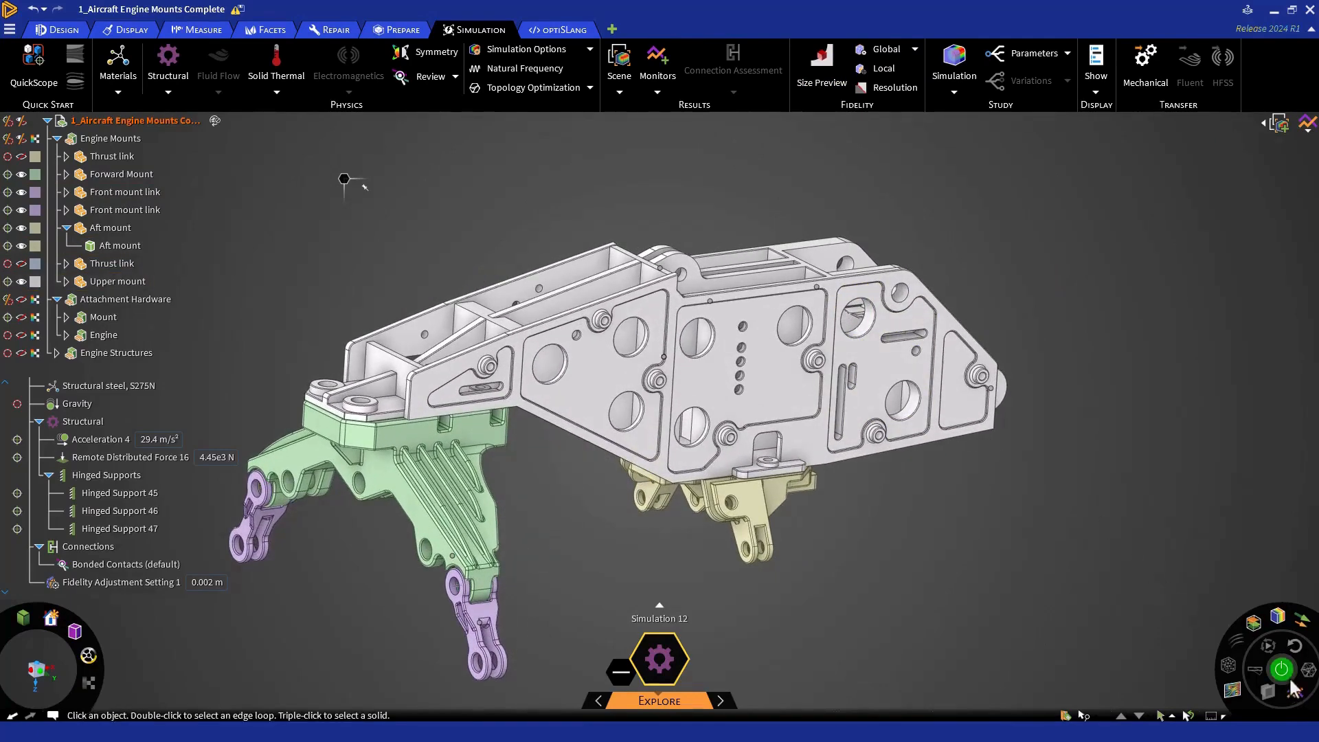
click(1282, 672)
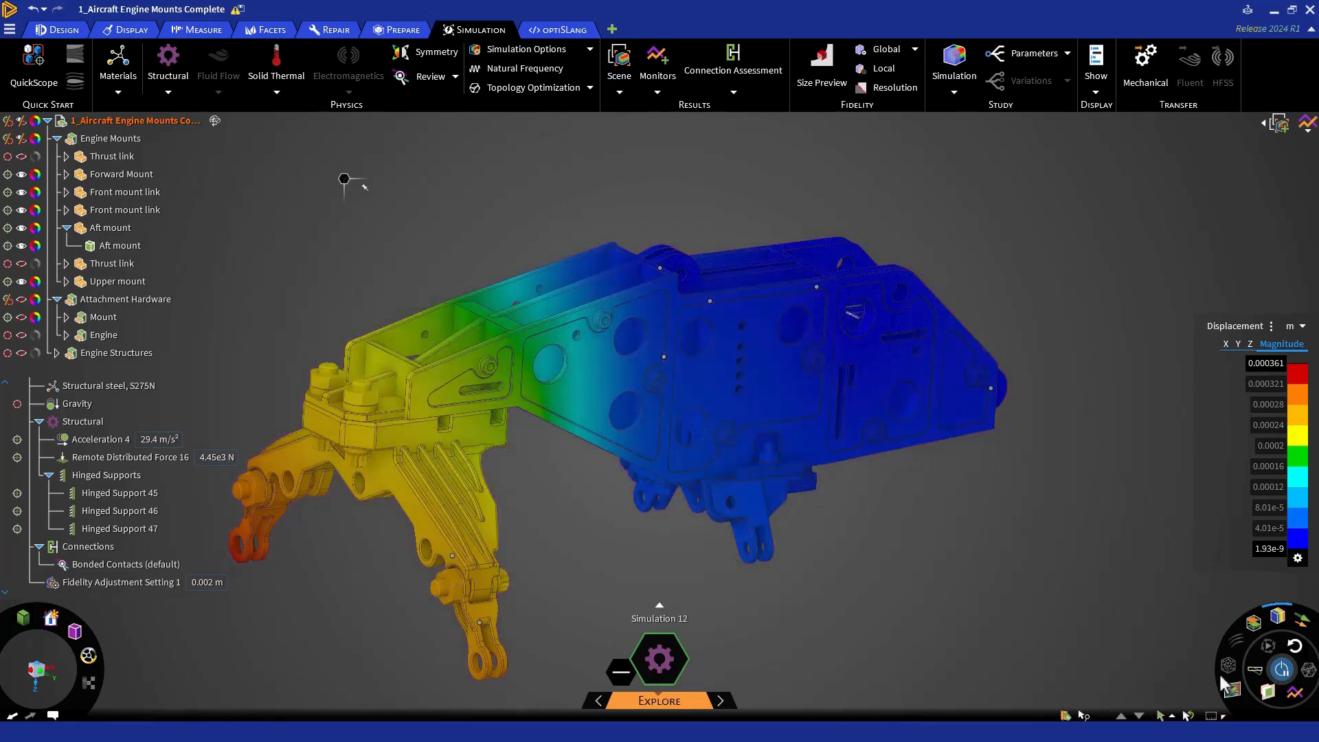
- Animate the deformed shape of the displacement result and examine the list of available result variables
click(1251, 673)
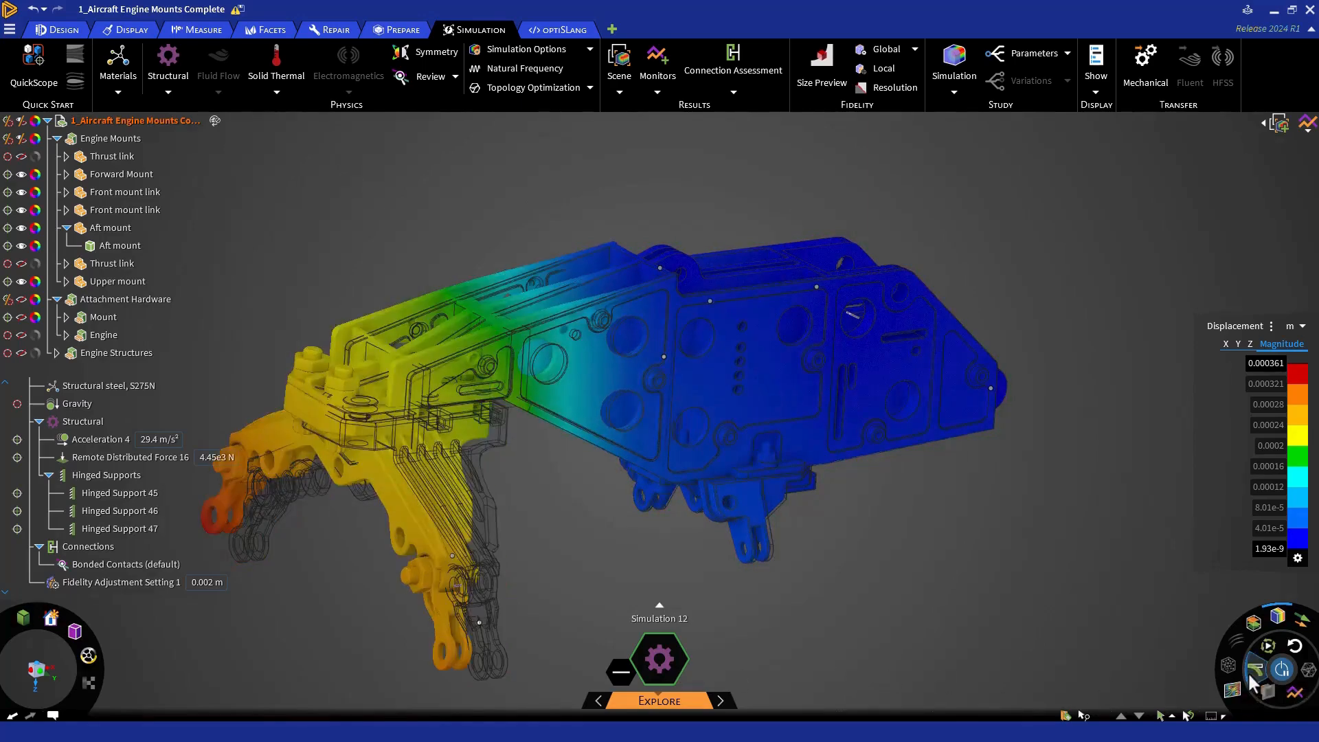
click(1269, 646)
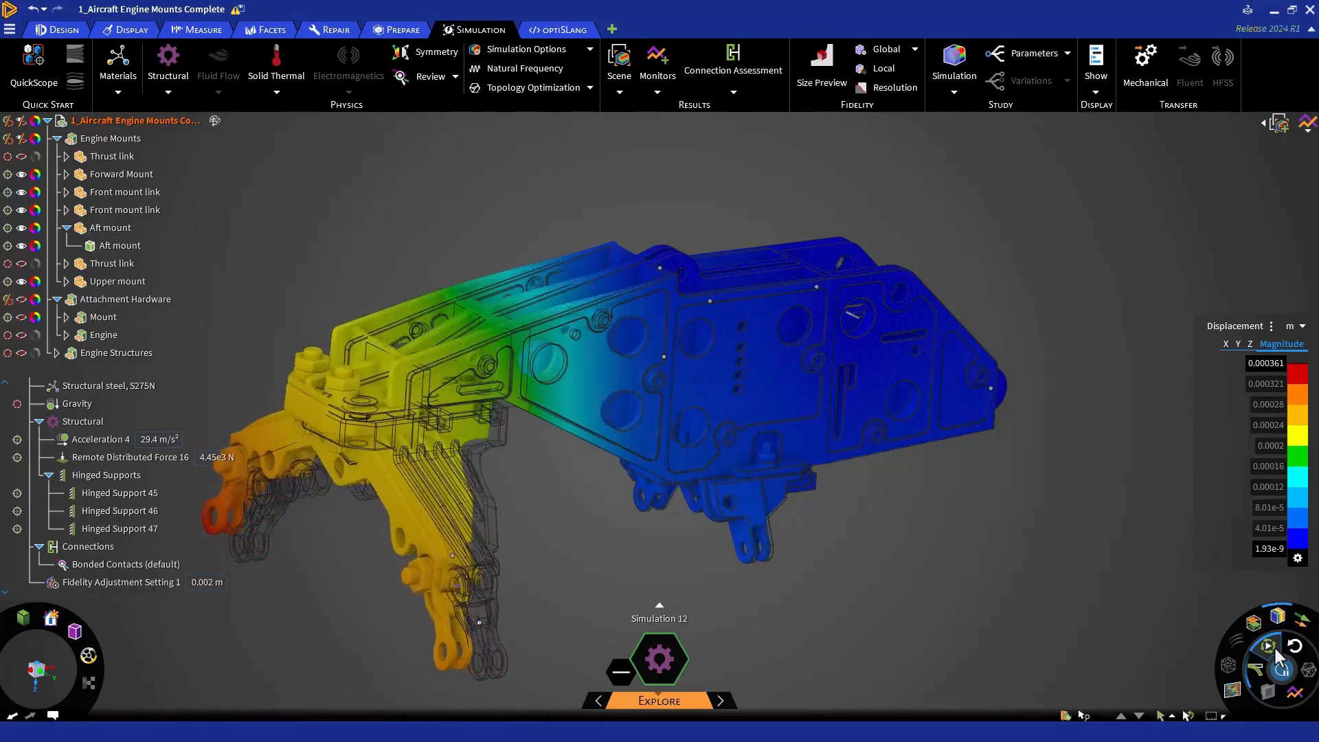
scroll(1084, 427, down, 2)
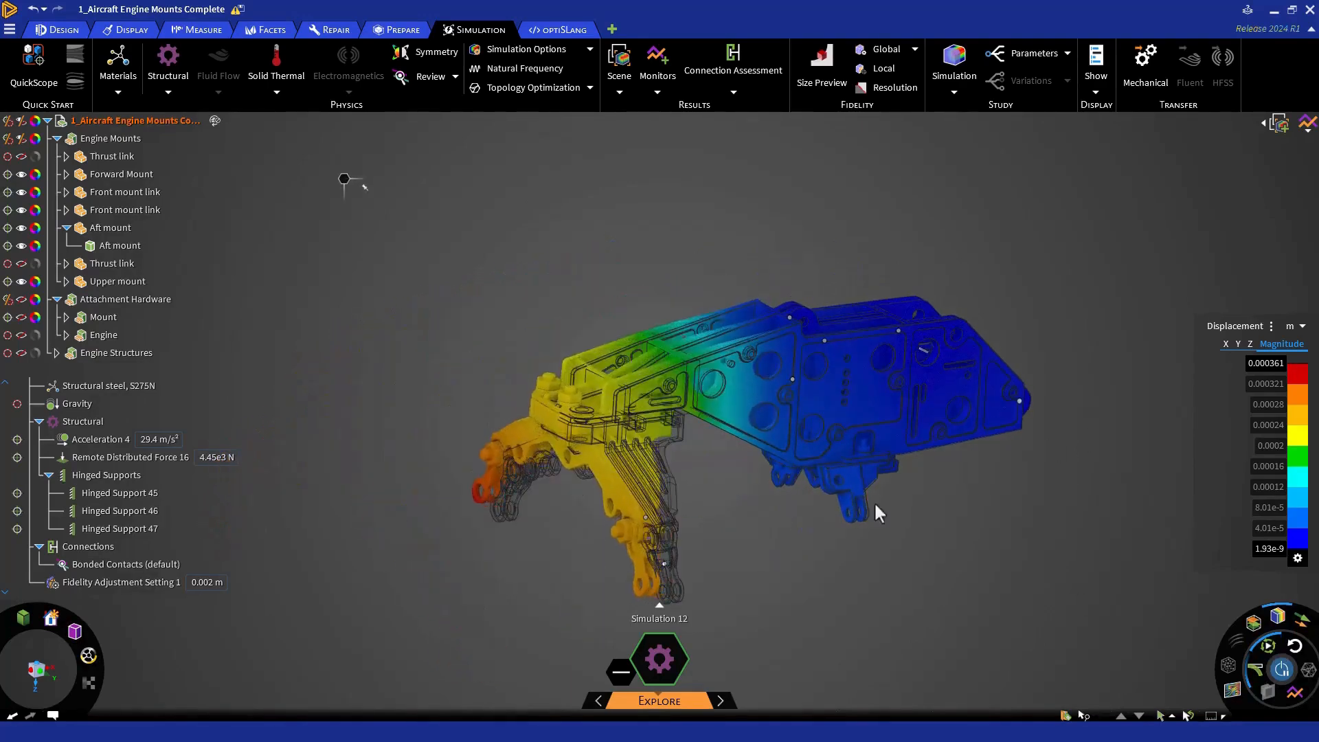
middle_drag(721, 533, 661, 496)
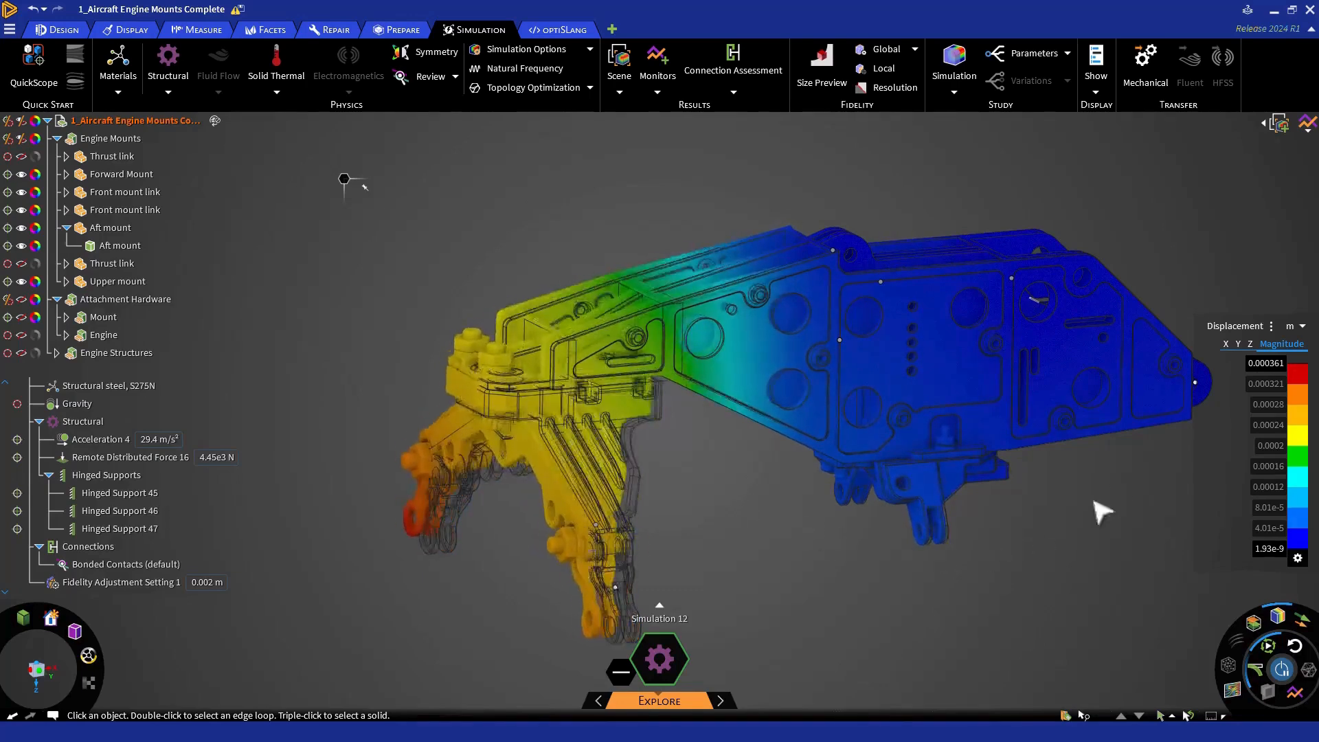
click(1272, 327)
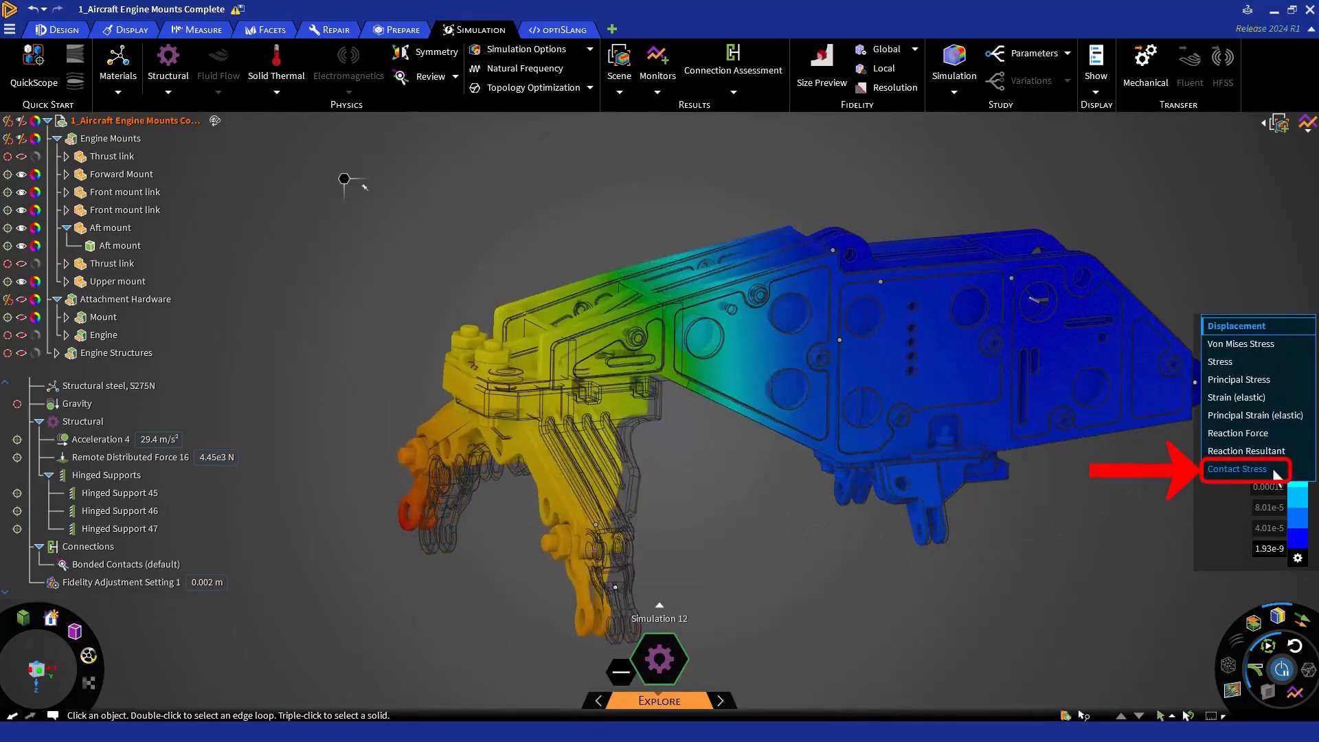
click(1140, 526)
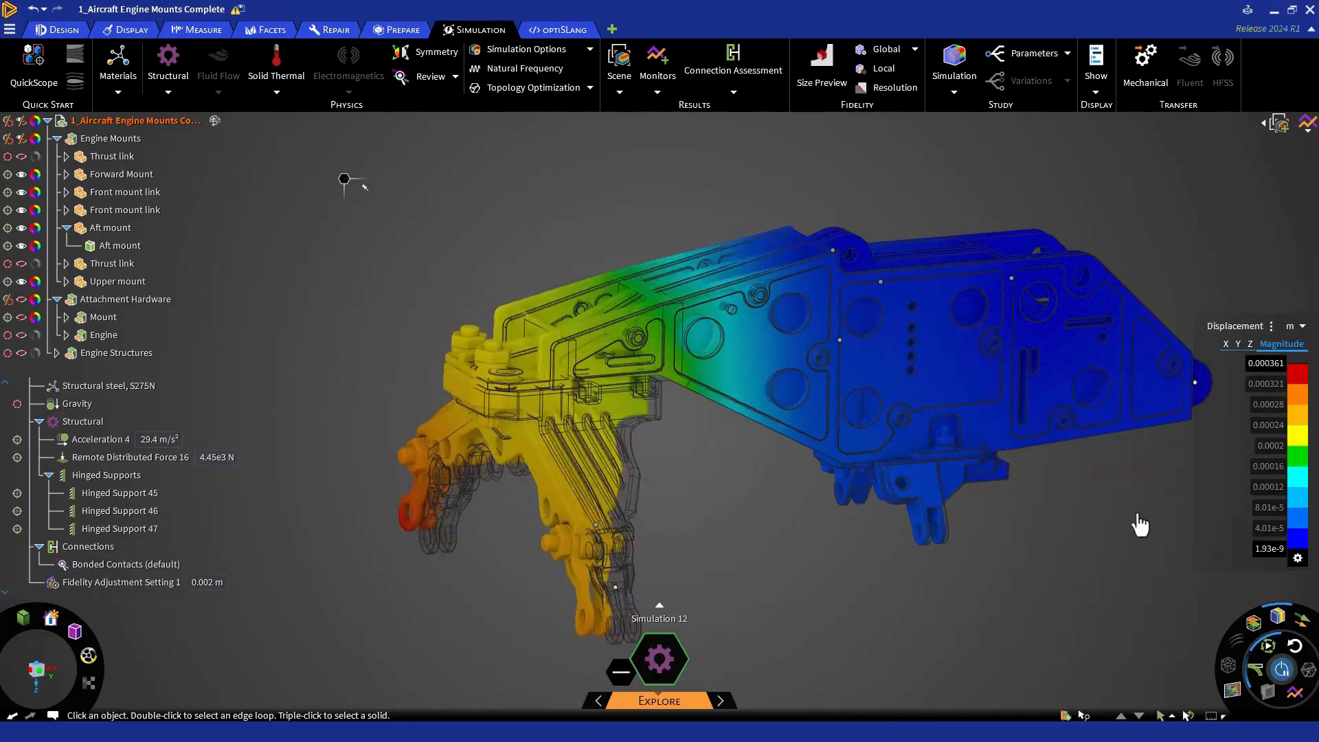